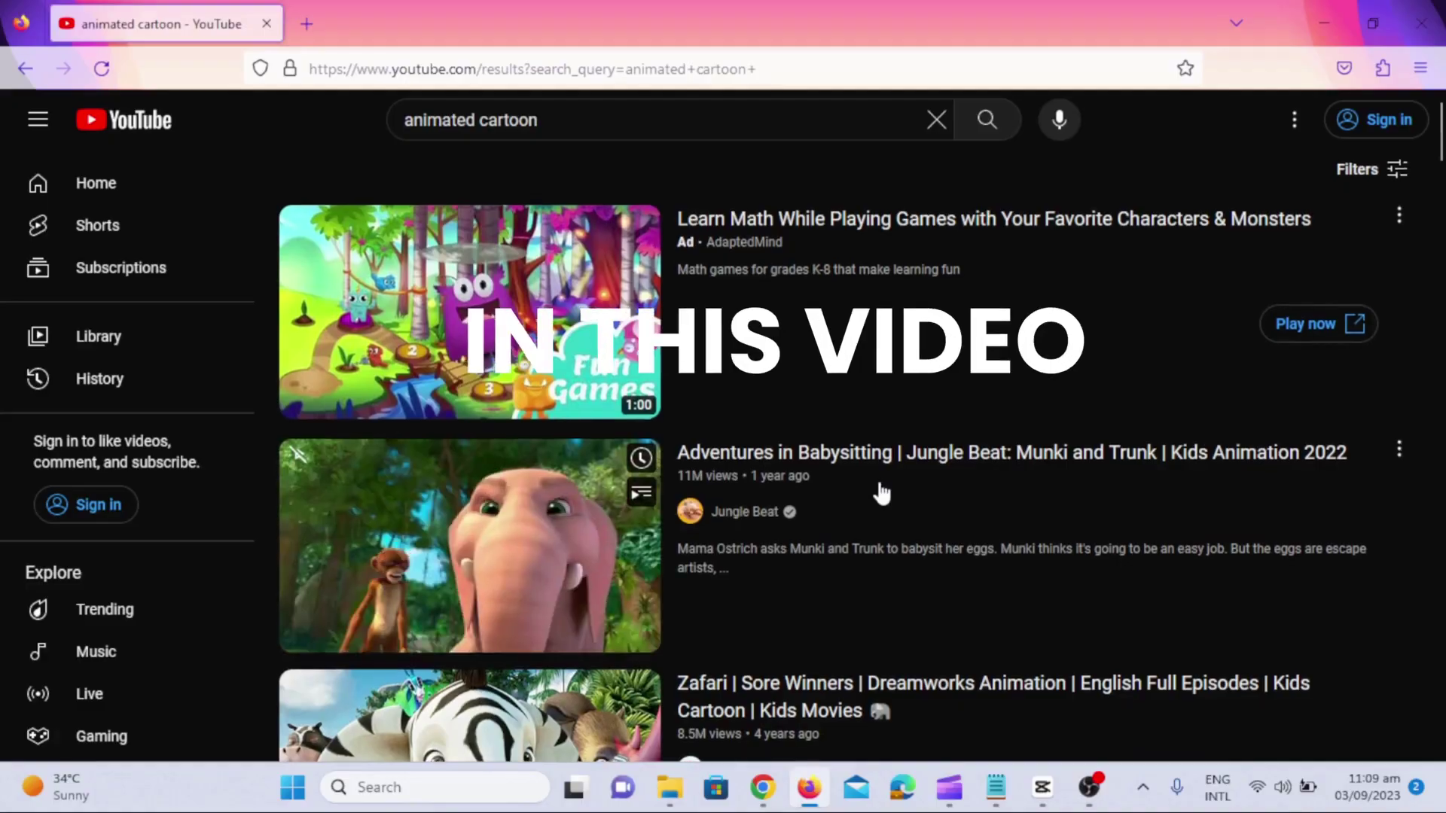
Scroll through the YouTube animated cartoon search results.
scroll(878, 486, "down", 15)
scroll(881, 494, "down", 20)
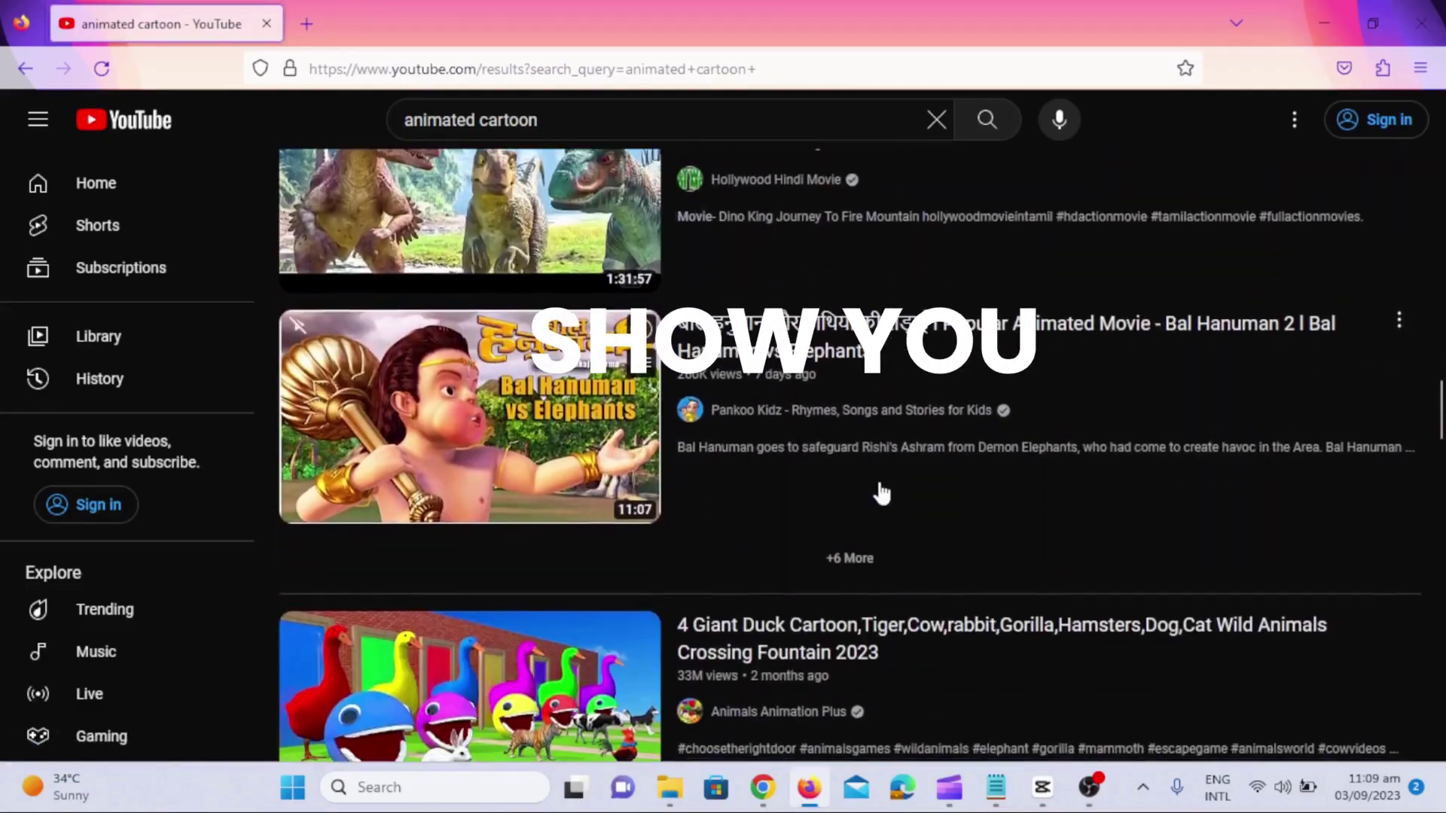
scroll(881, 493, "up", 20)
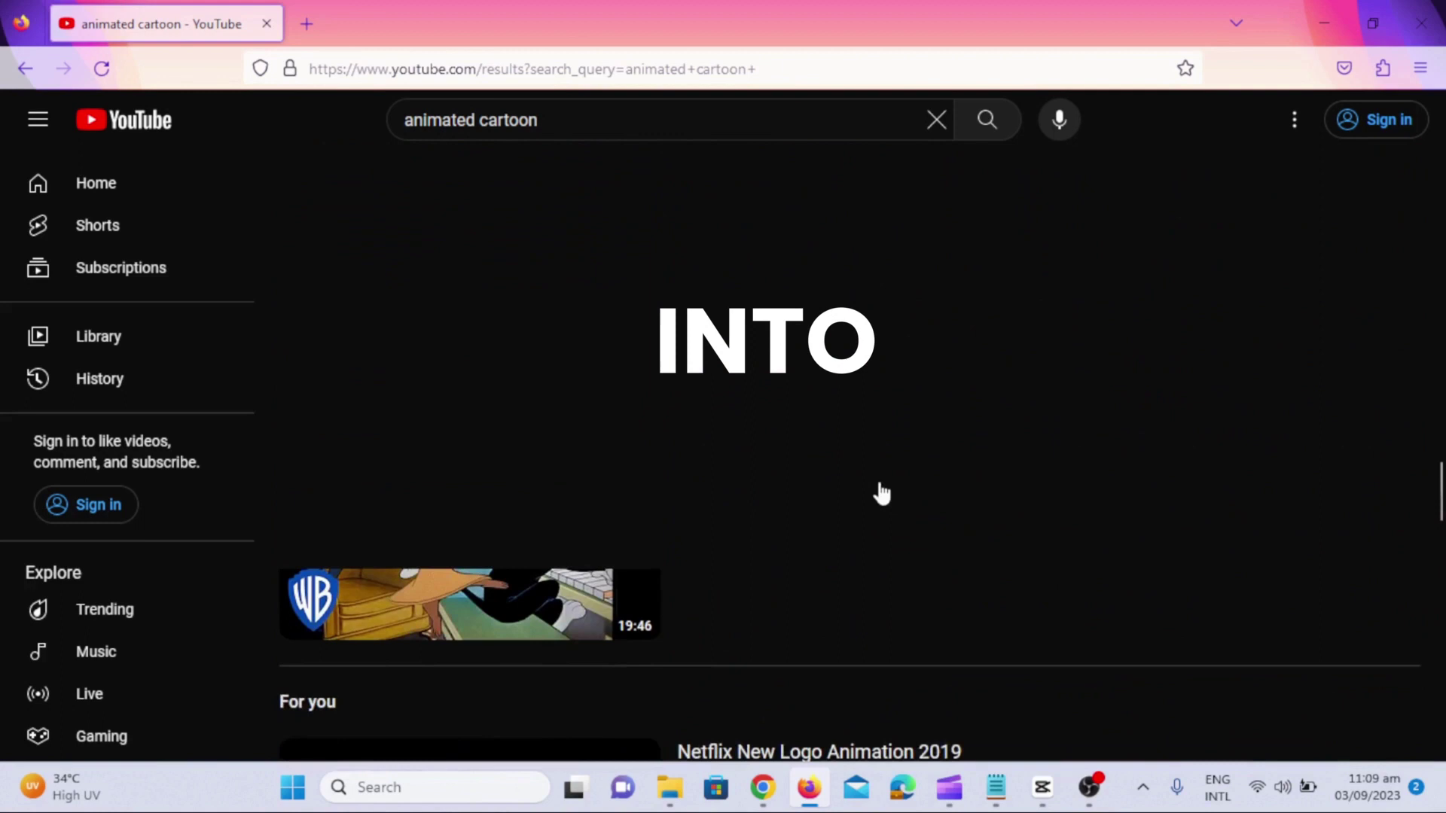
scroll(881, 493, "down", 5)
scroll(881, 491, "down", 5)
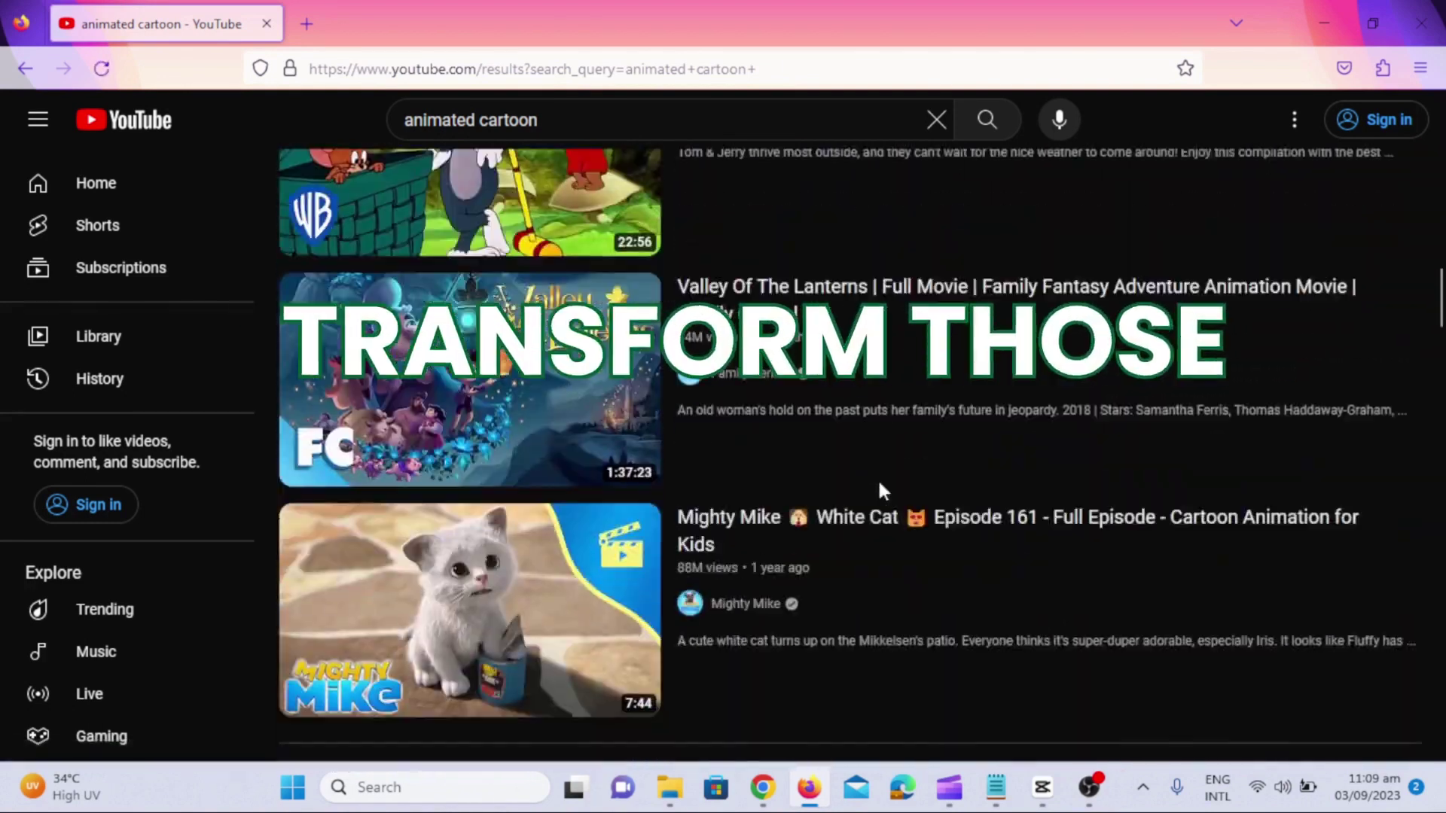
scroll(881, 491, "up", 10)
scroll(881, 489, "down", 2)
scroll(880, 491, "down", 6)
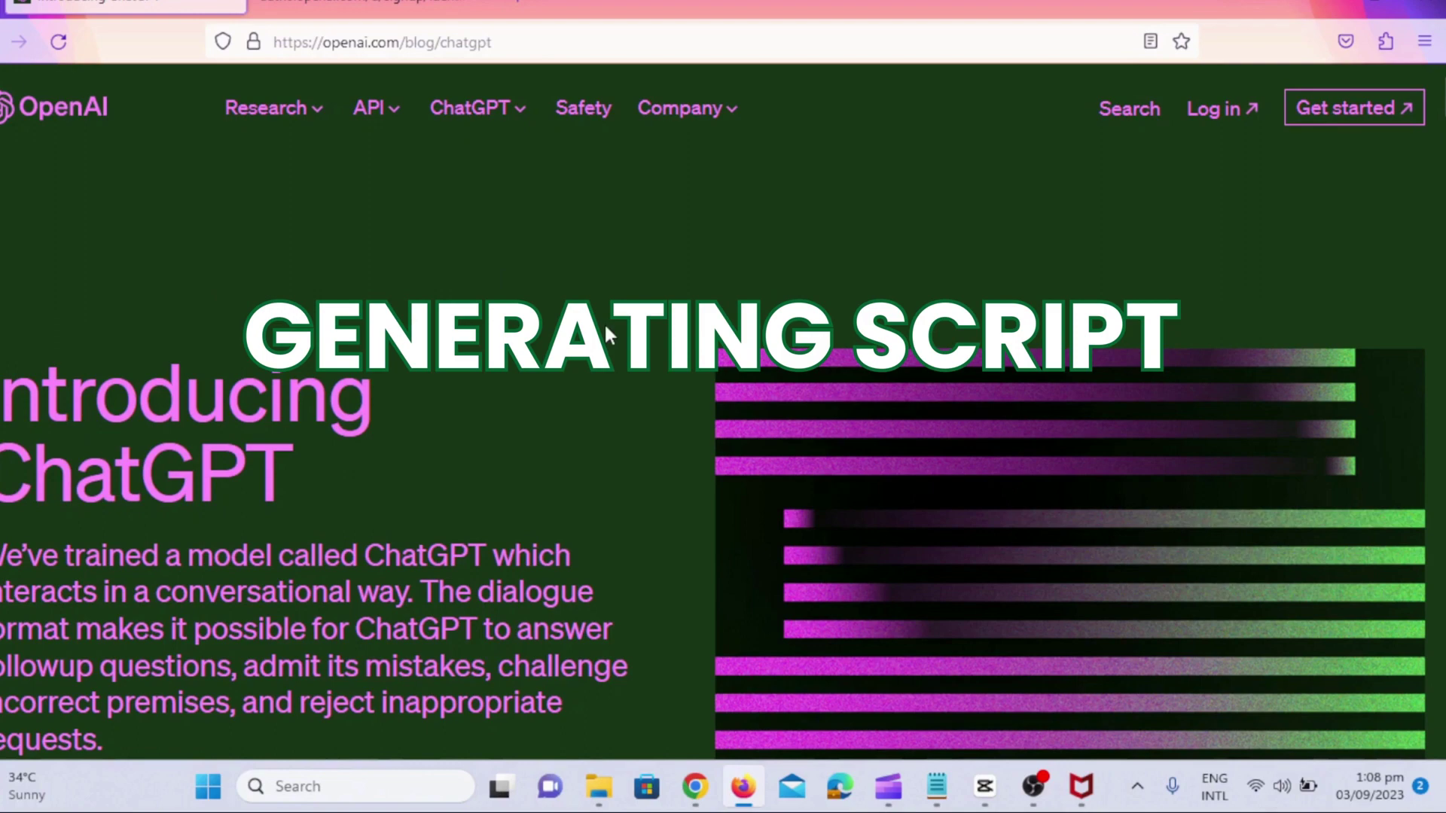
scroll(605, 326, "down", 6)
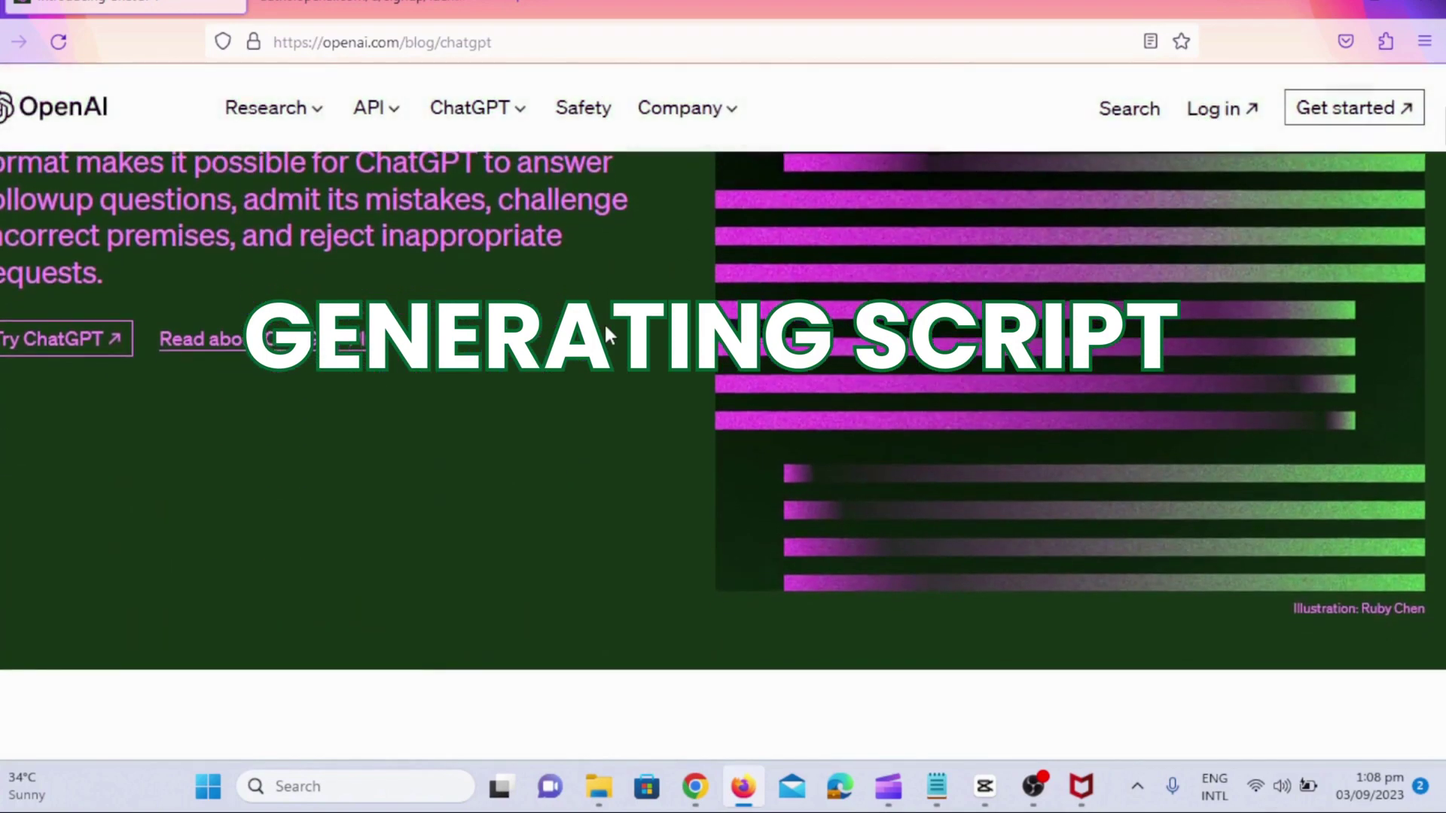
scroll(604, 322, "down", 7)
scroll(606, 332, "down", 7)
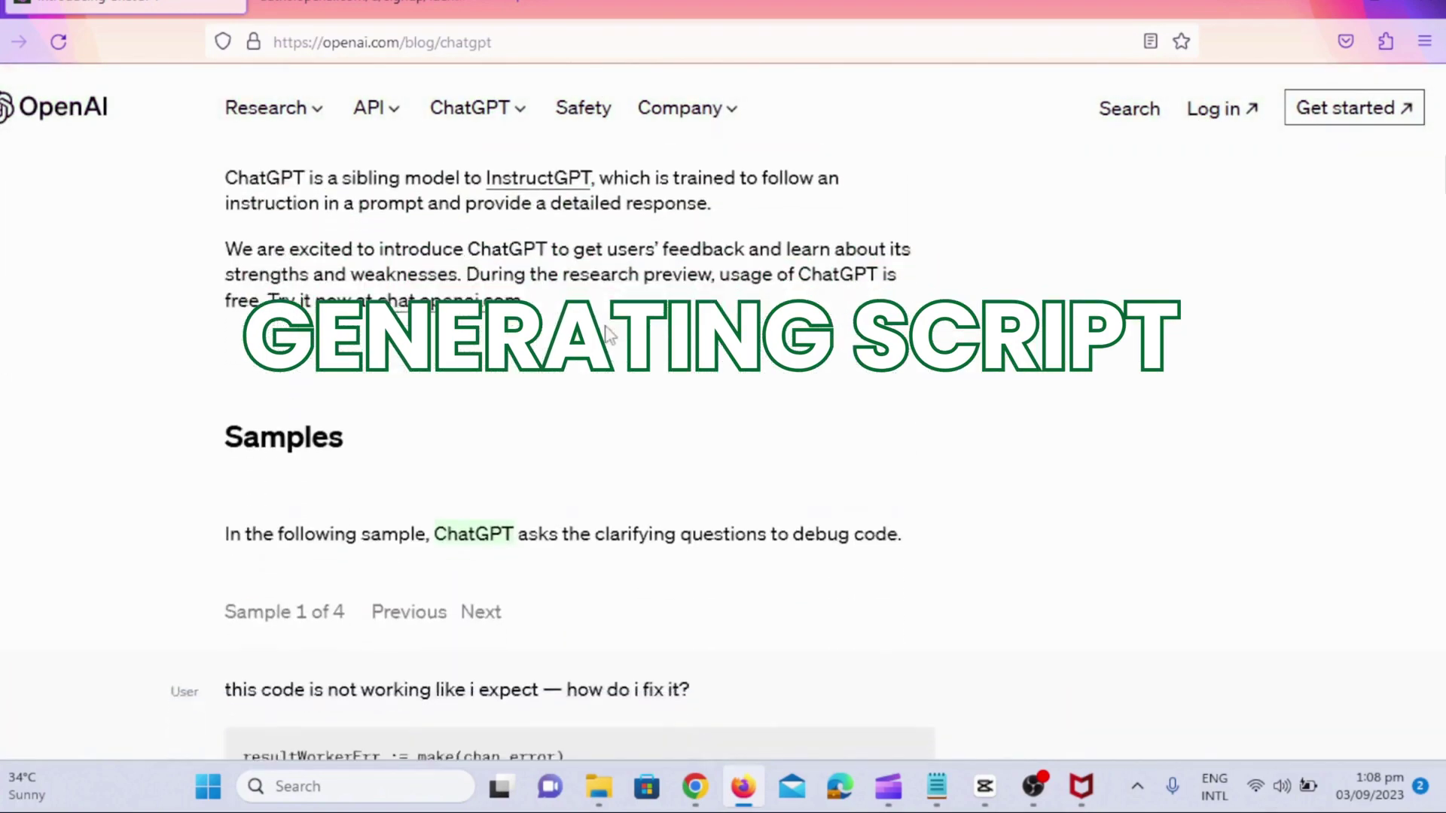
scroll(605, 331, "down", 9)
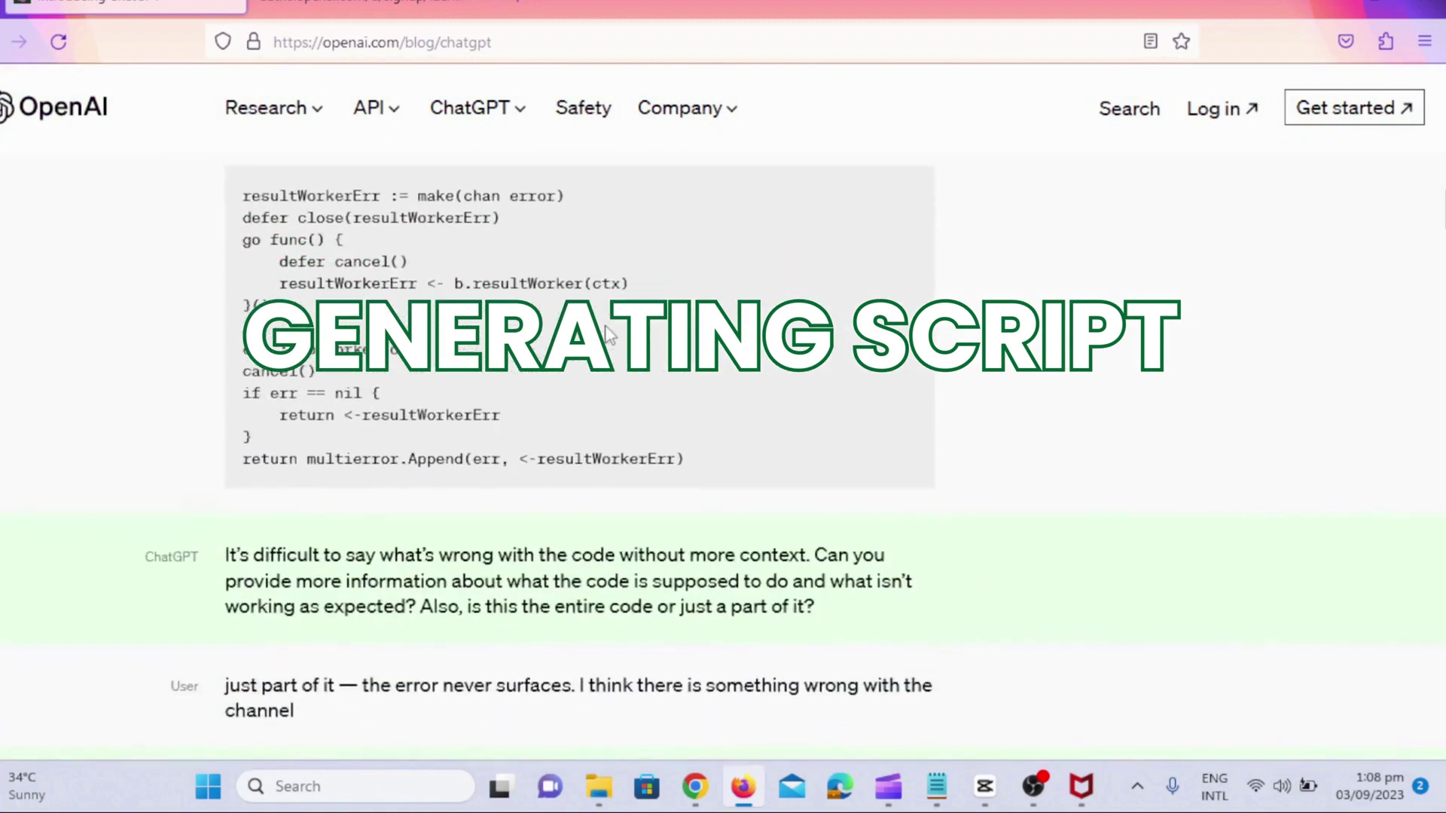
scroll(606, 334, "down", 8)
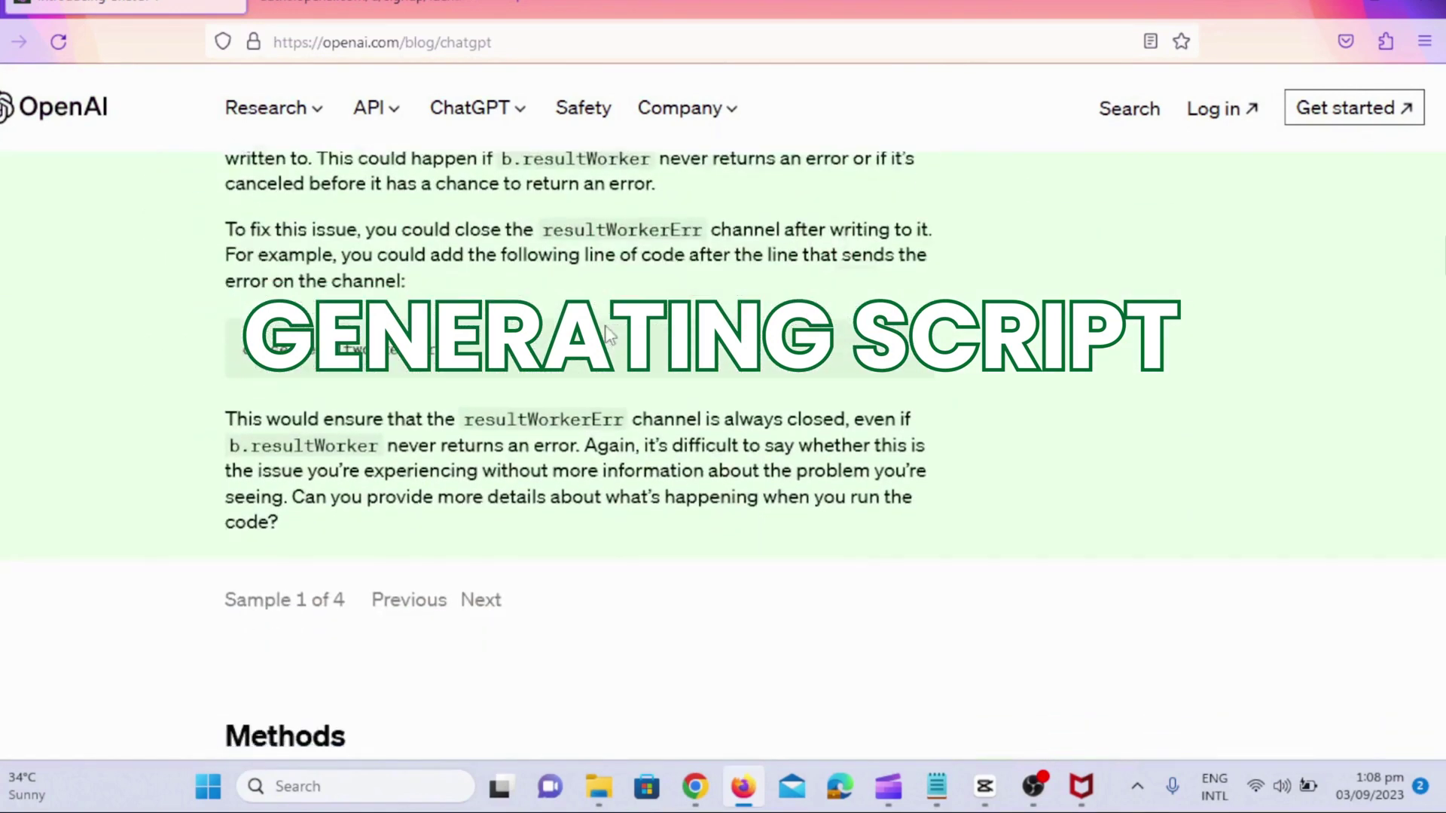
scroll(607, 334, "down", 8)
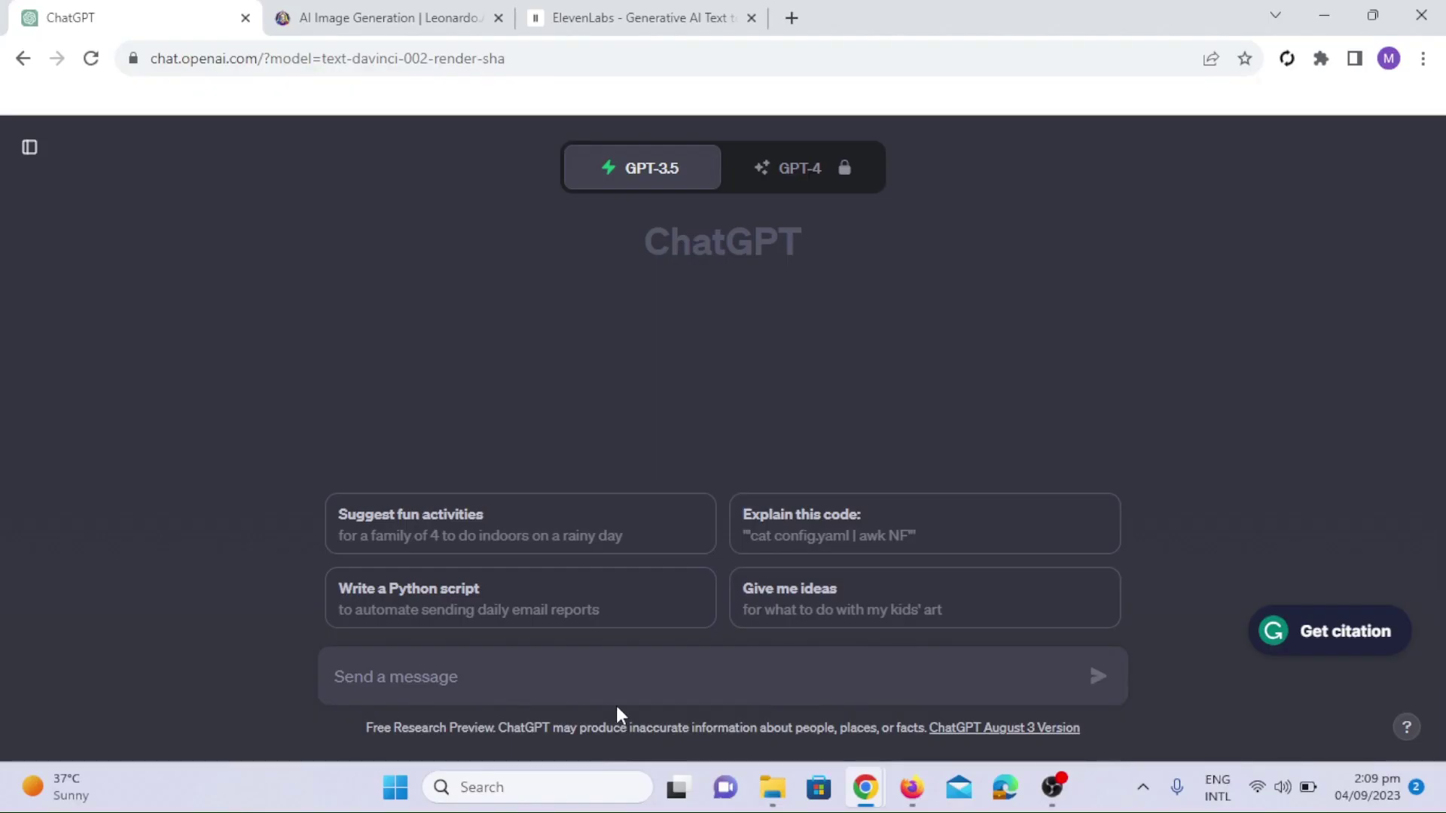
Ask ChatGPT for a 200-word moral story about a girl and her mother living in a kingdom.
type("write a")
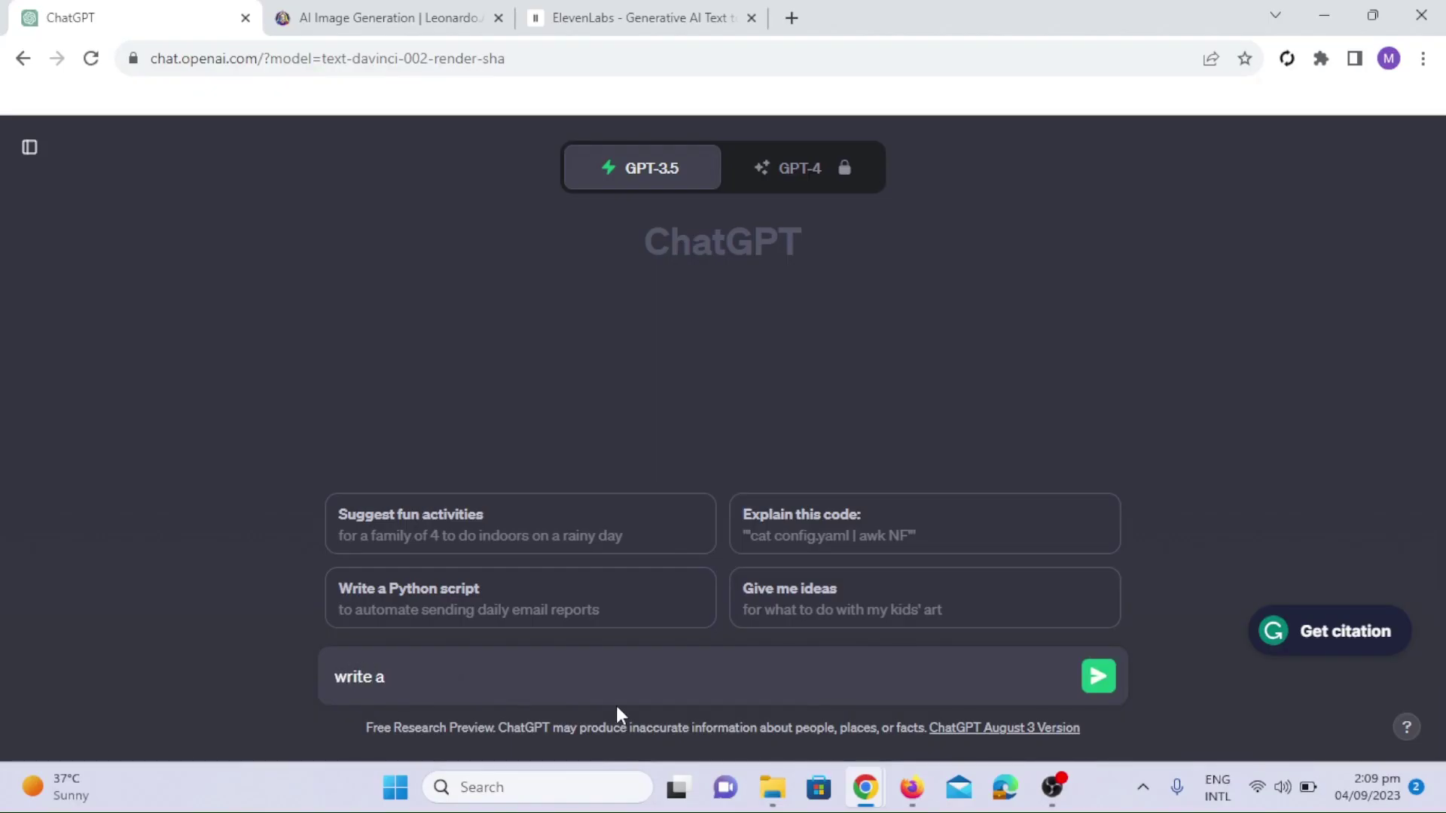
type(" moral story of a")
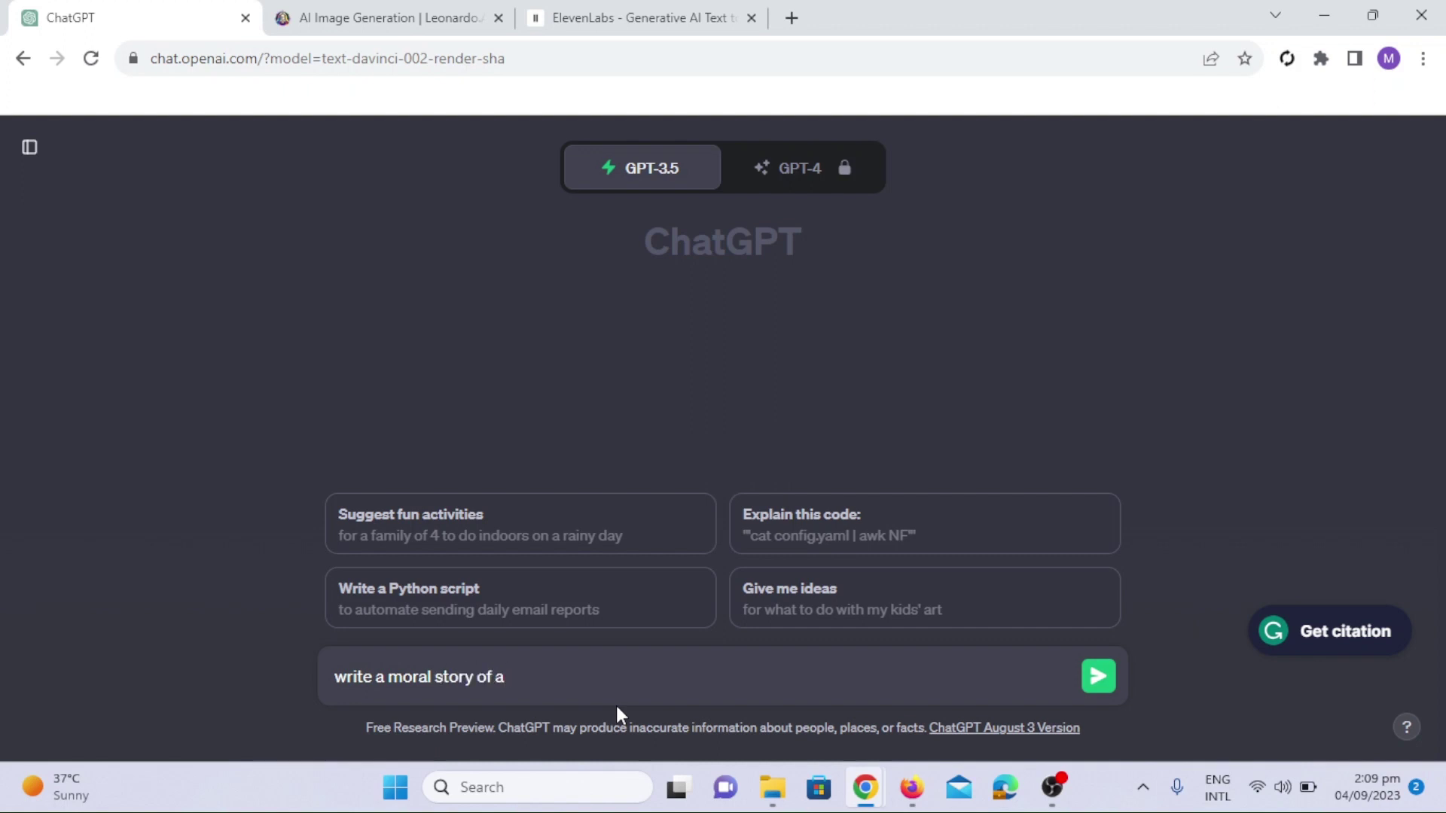
type(" girl and her mother")
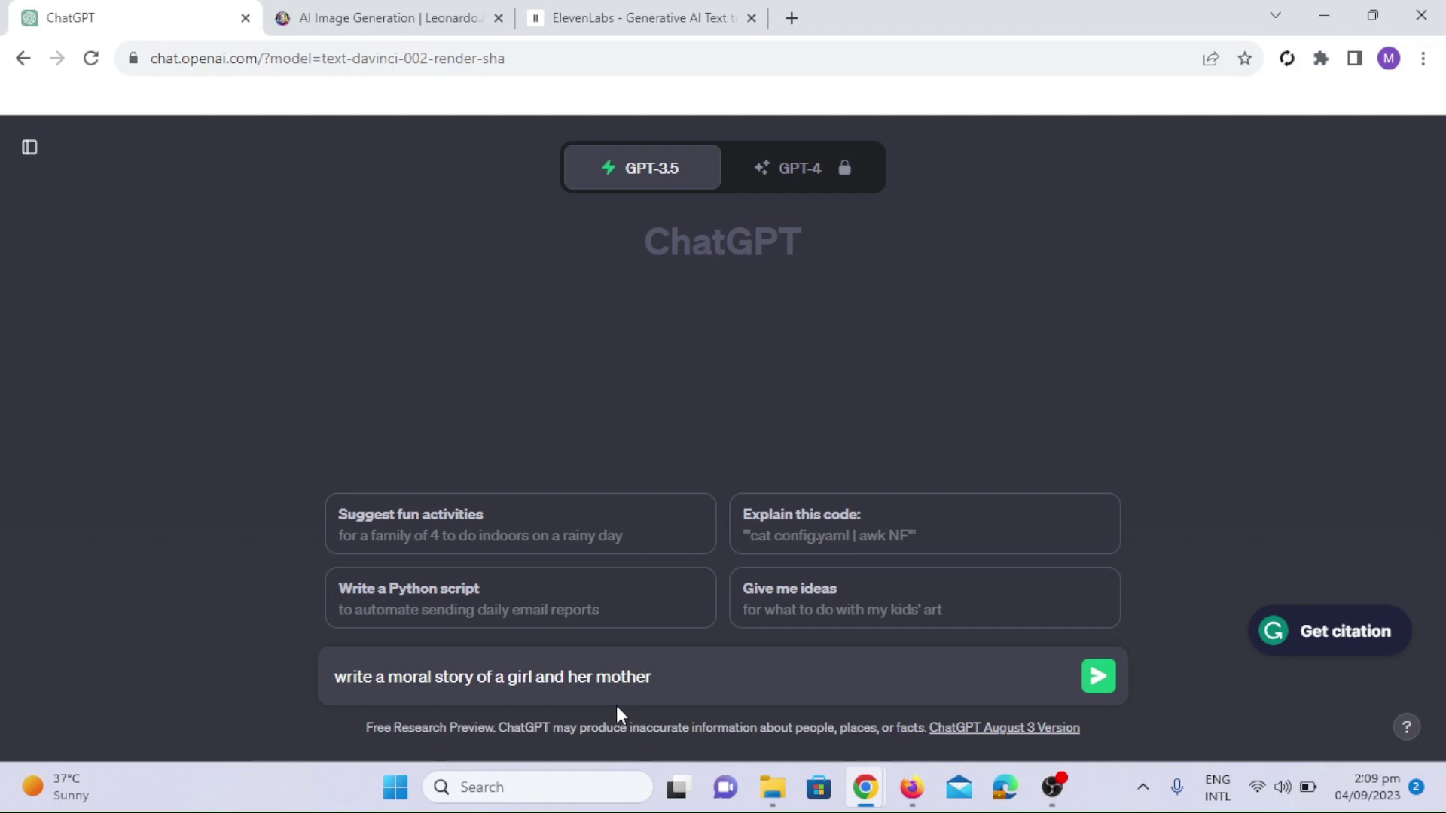
type(" living in kingdom i")
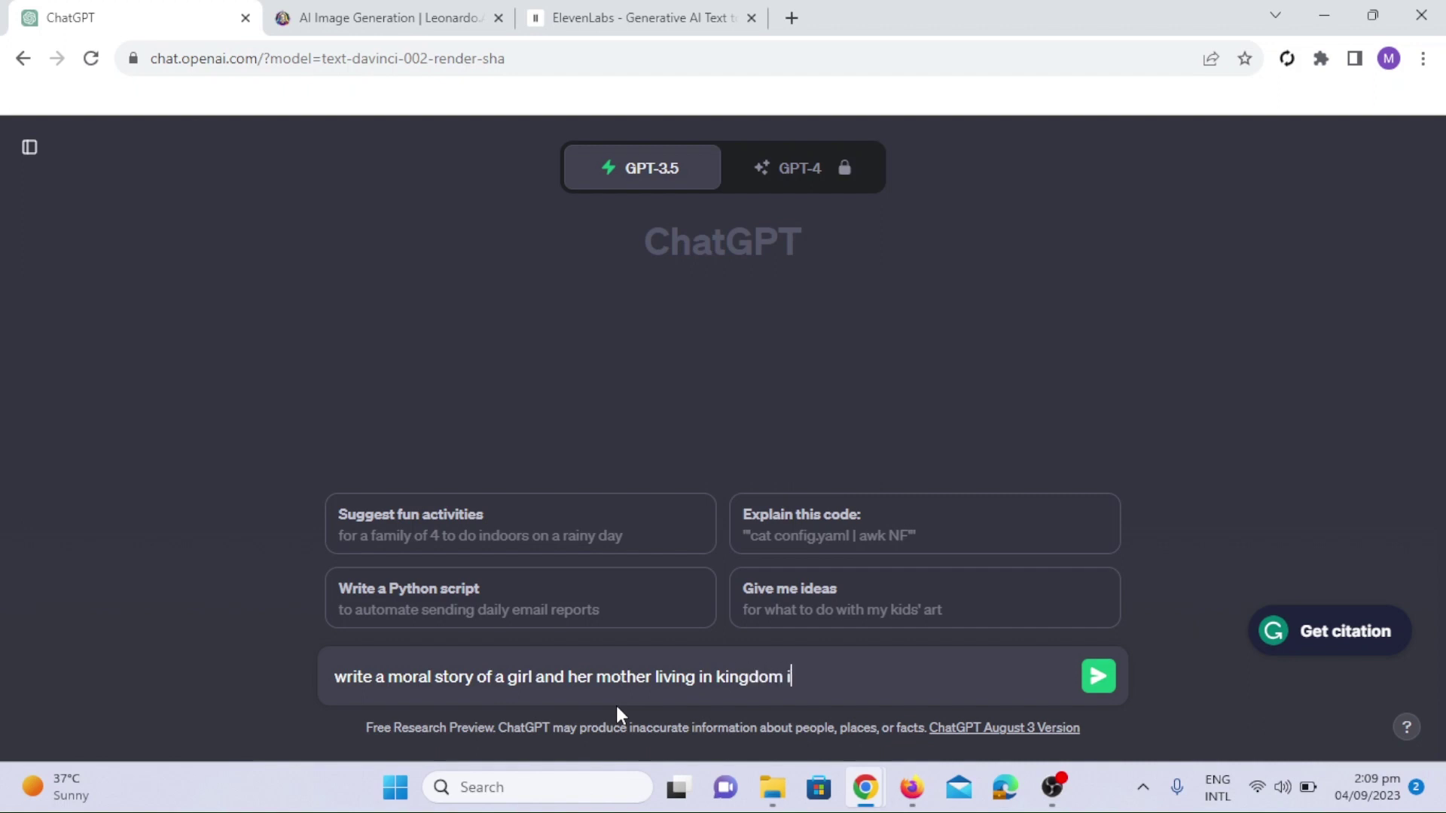
type("n about 200 words.")
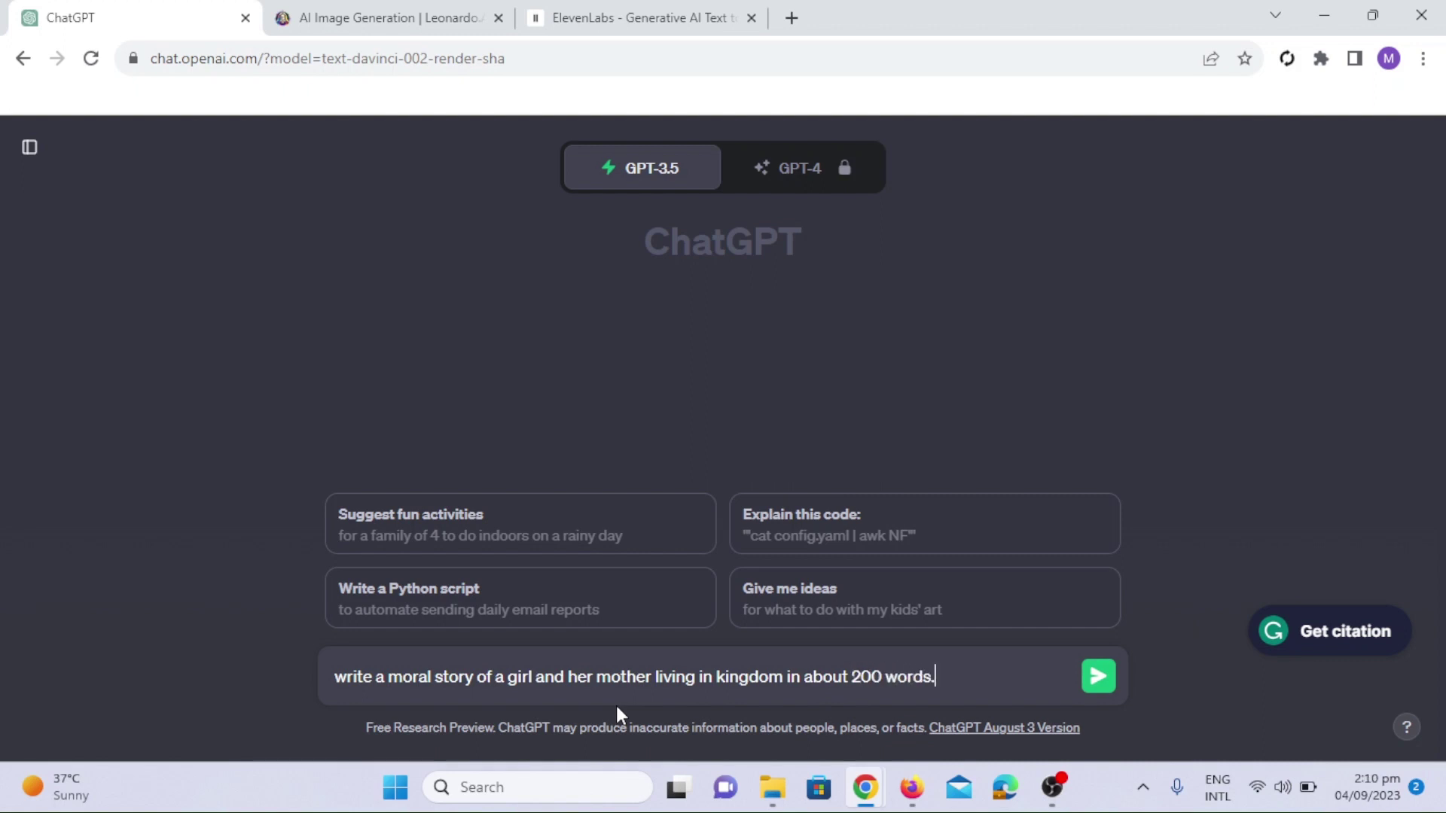
key("Return")
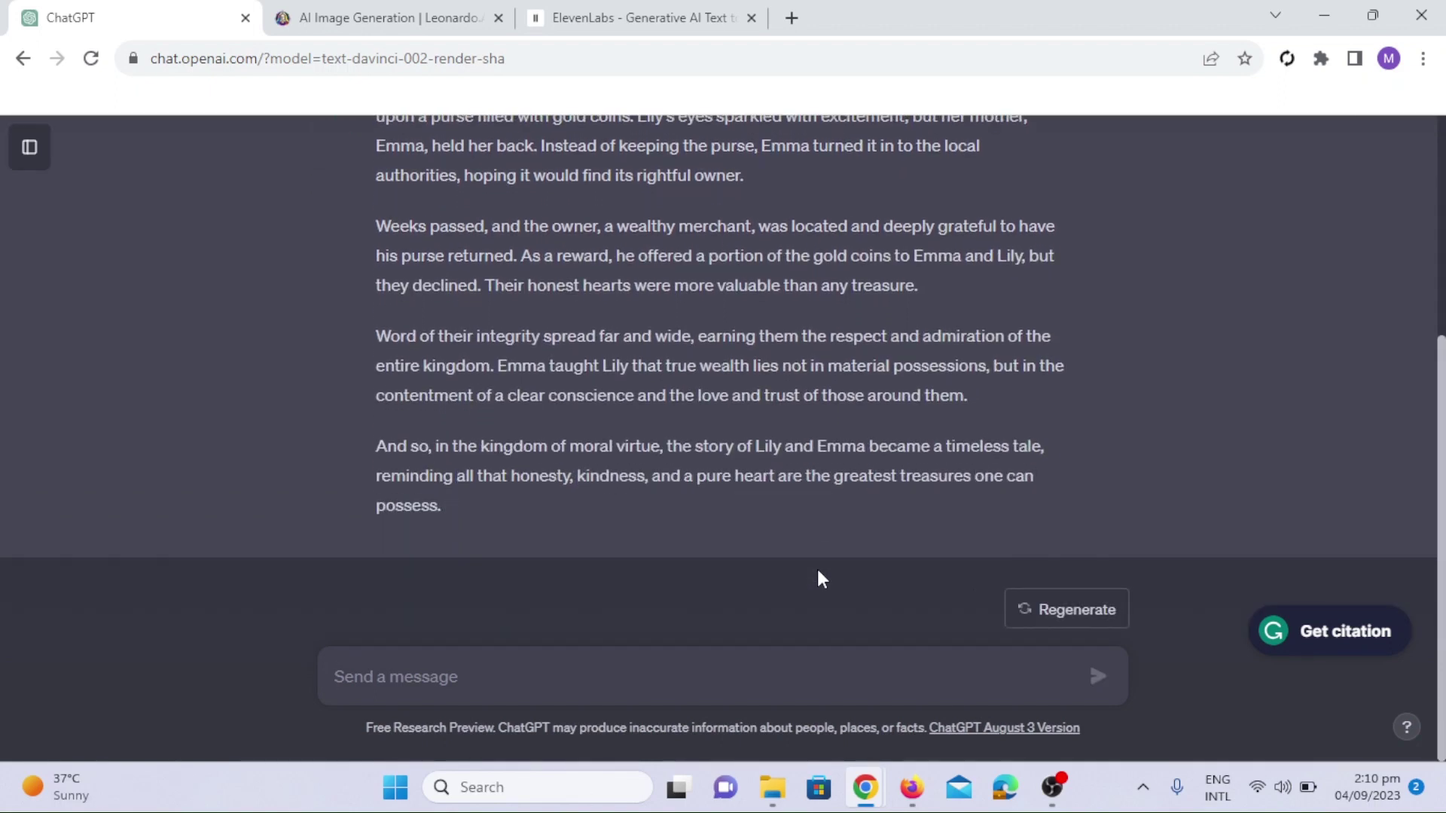
Ask ChatGPT to write Midjourney prompts for every sentence of the Lily and Emma story.
scroll(820, 459, "up", 5)
scroll(820, 459, "down", 5)
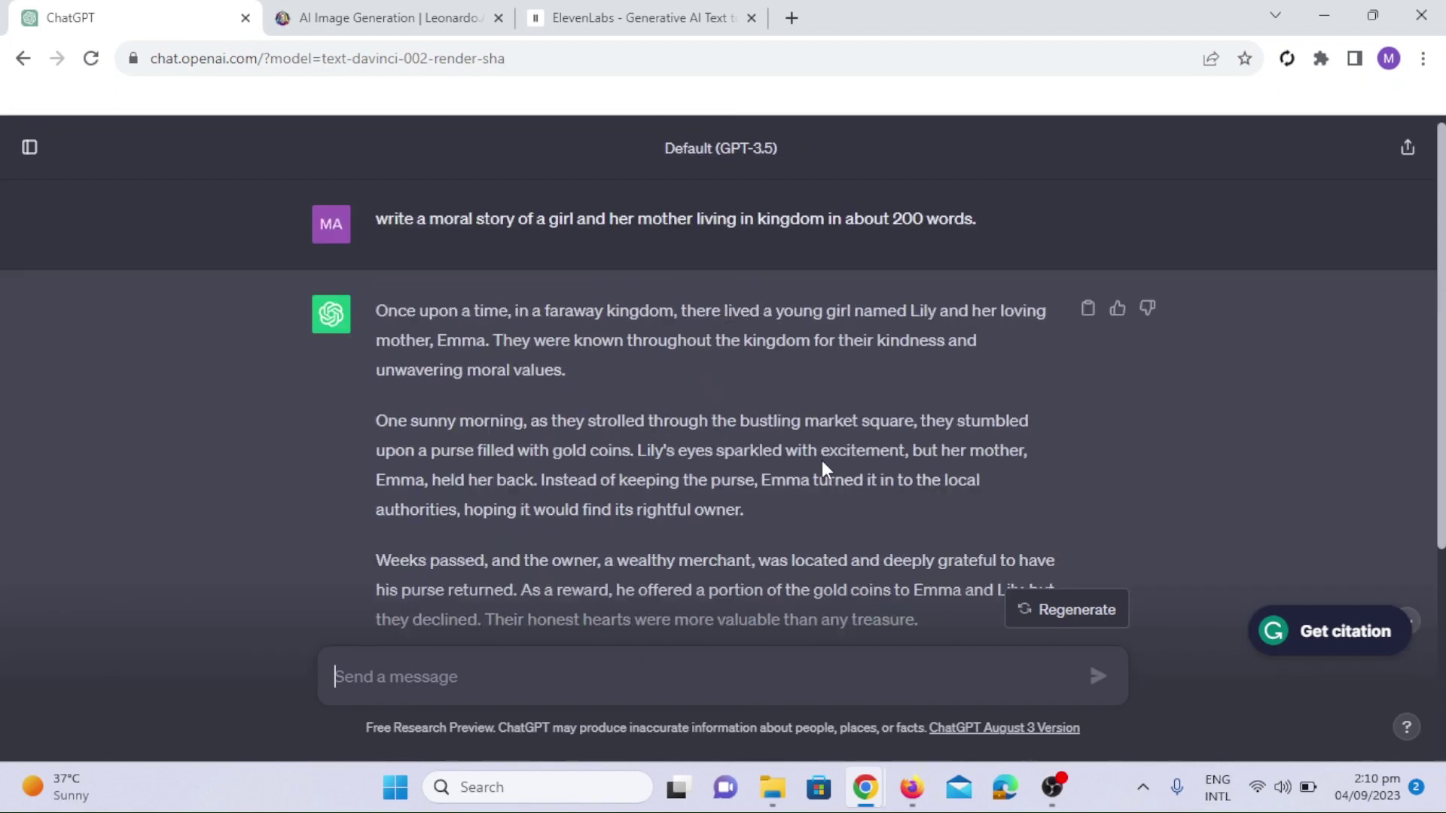
left_click(569, 677)
type("write mid jour")
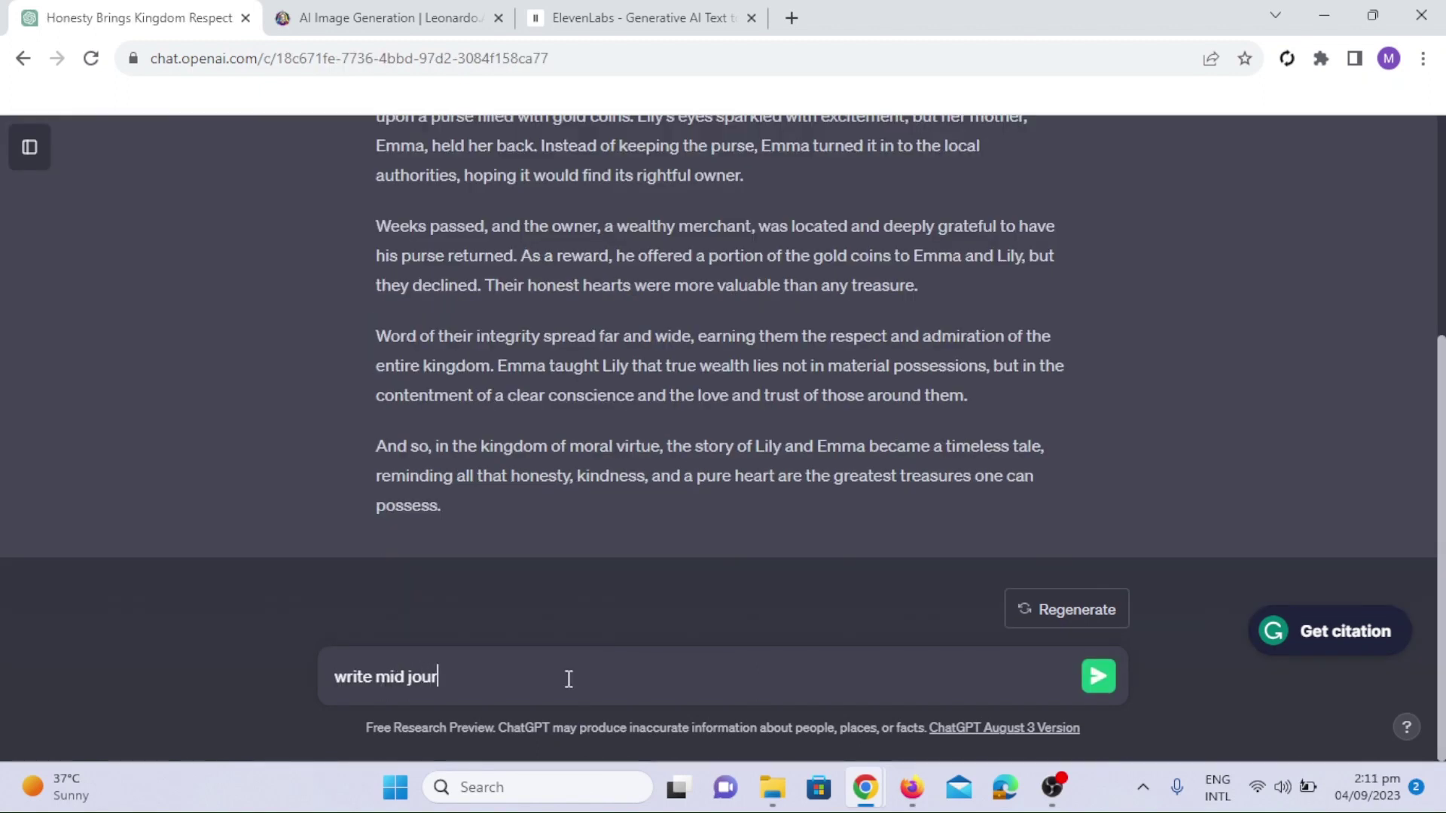
type("ney prompts to generate ")
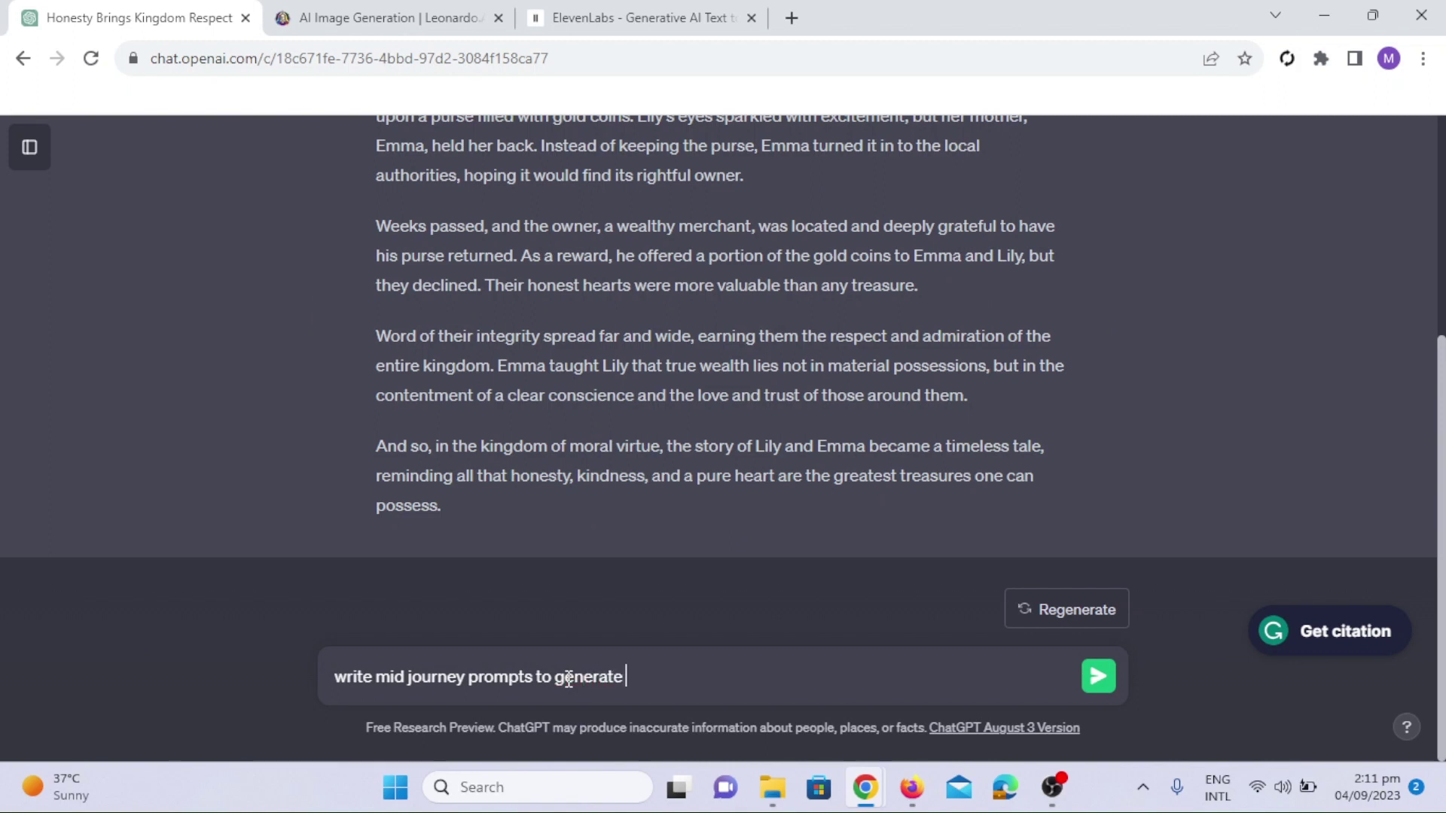
type("images for every ")
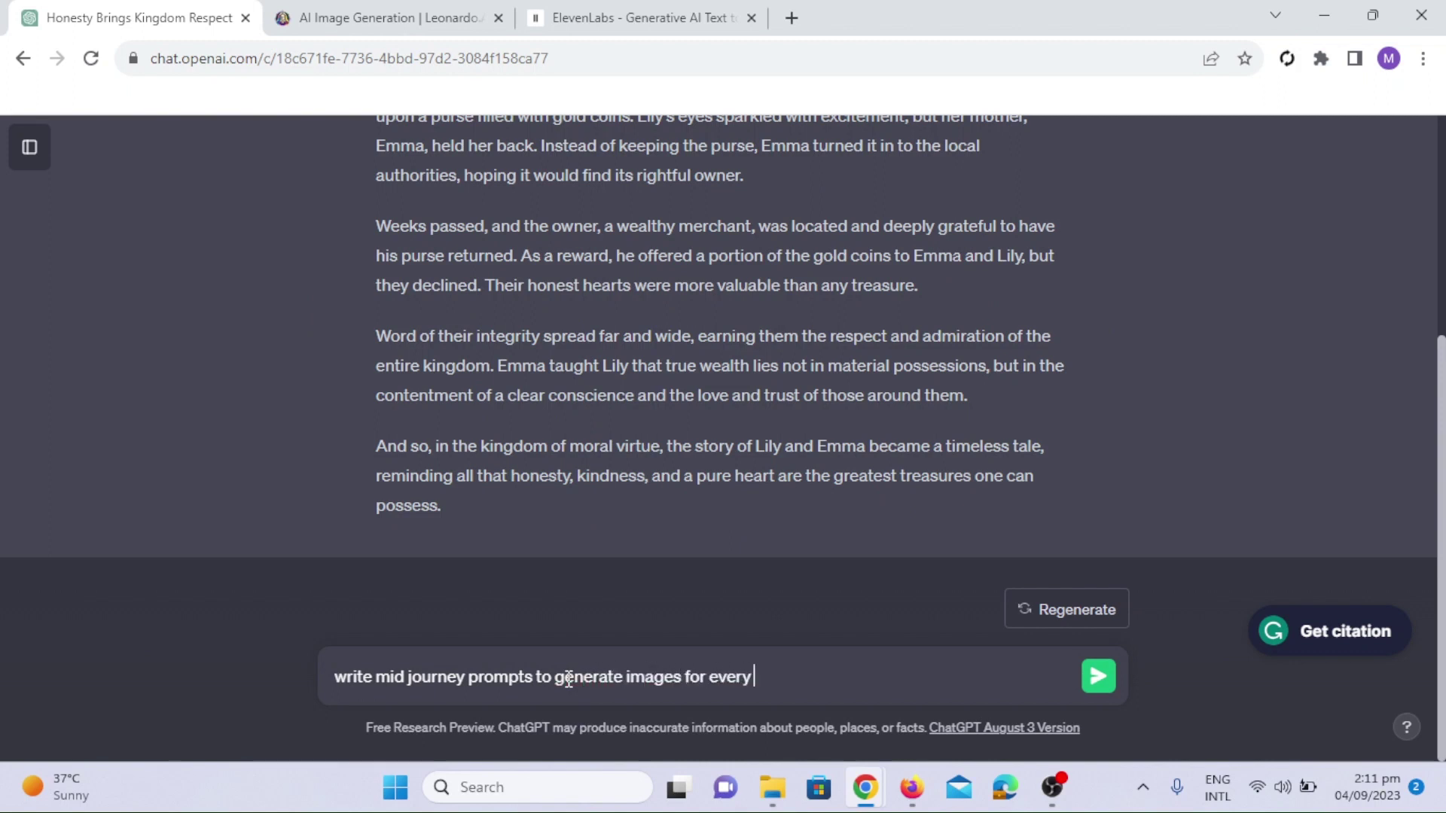
type("sentence ")
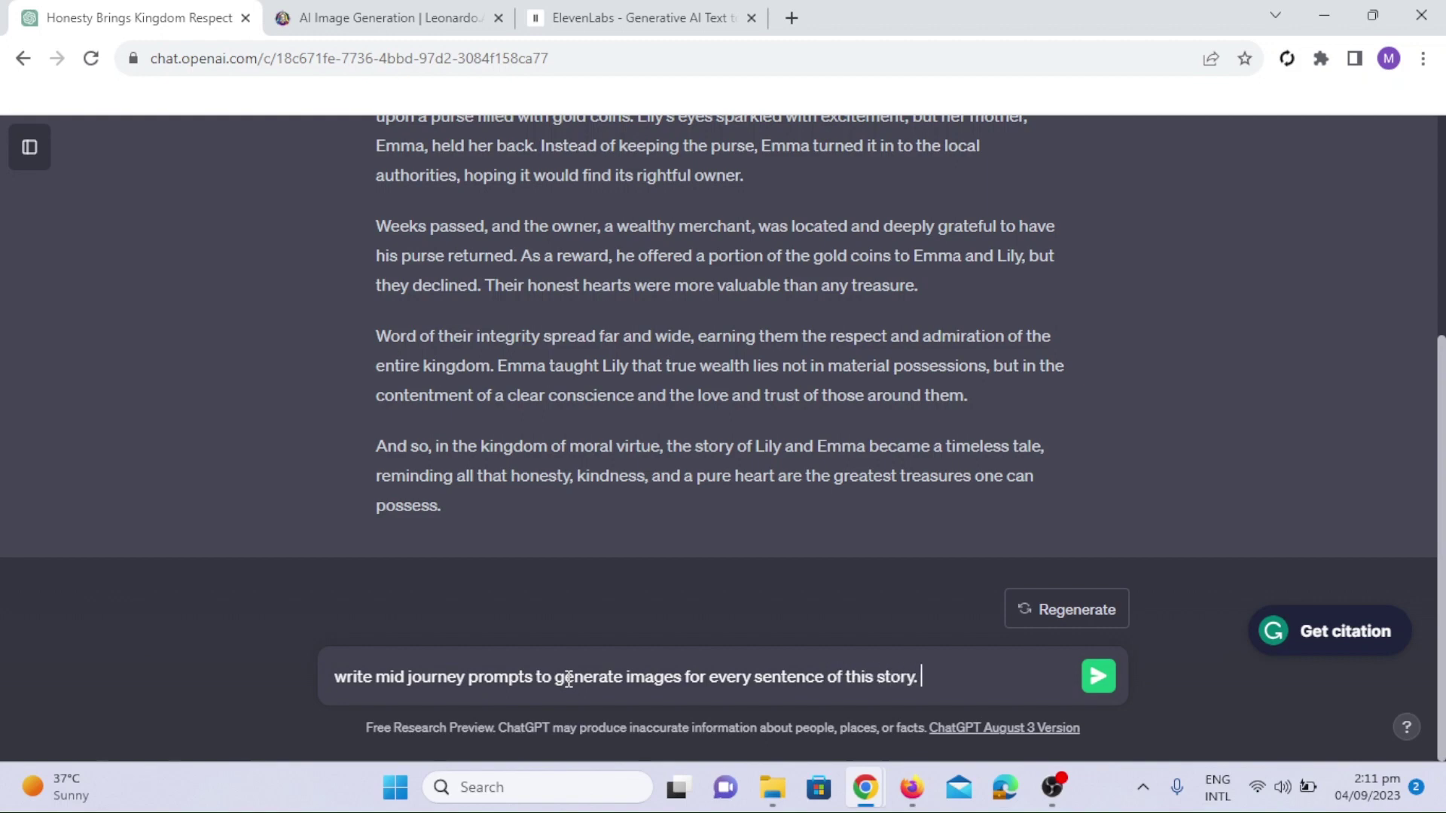
type("of this story.")
key("Return")
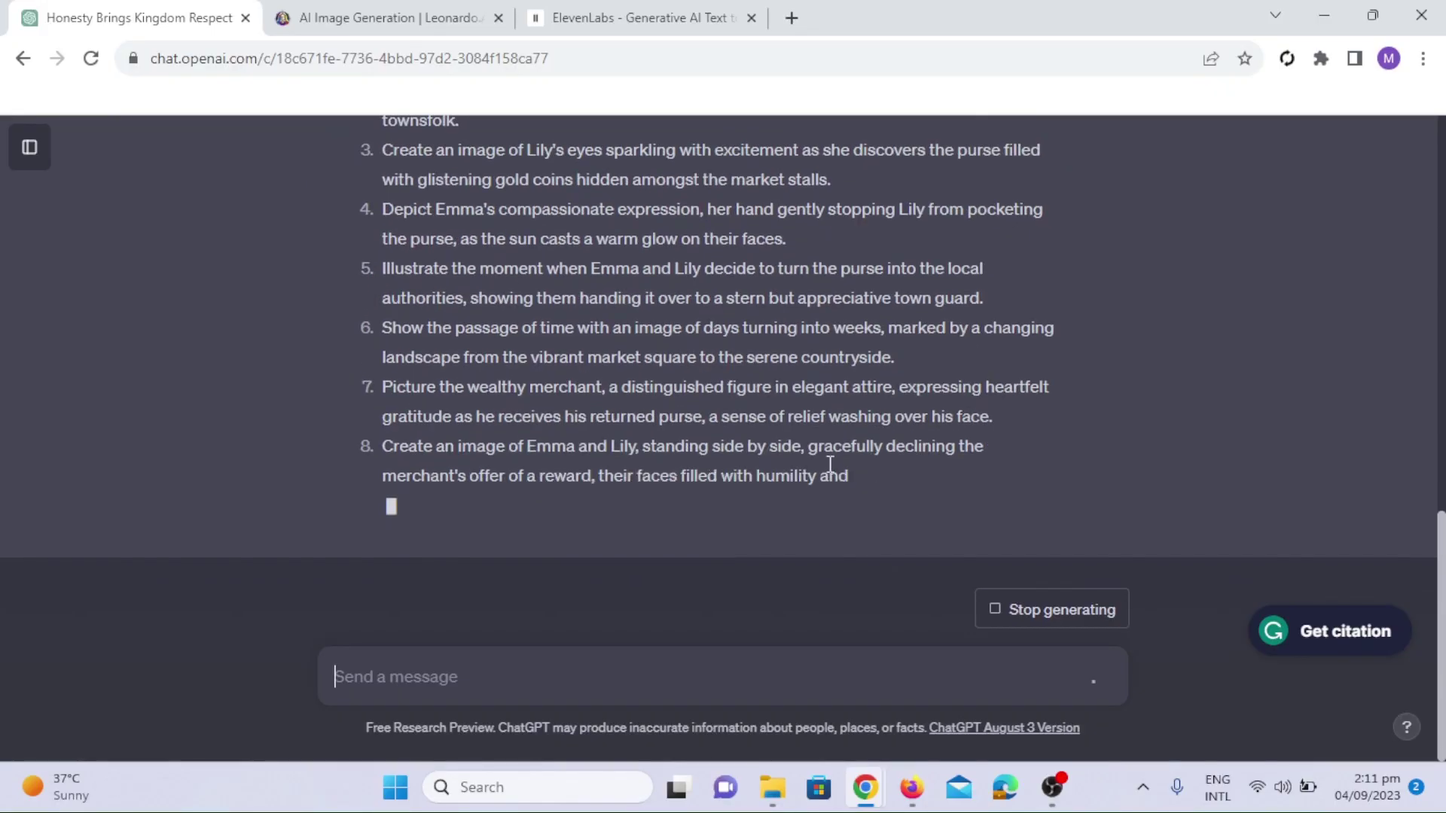
scroll(908, 360, "up", 20)
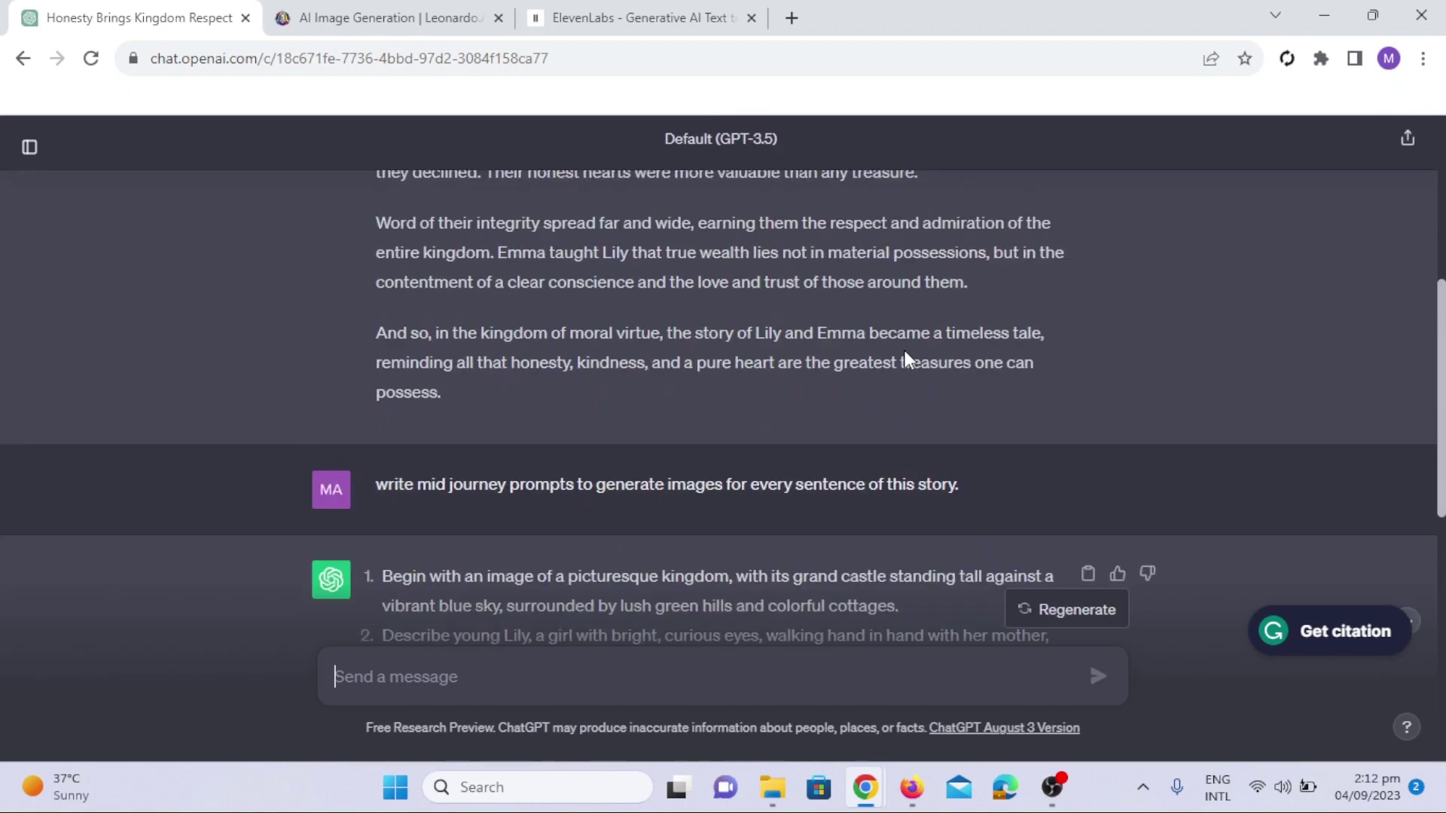
scroll(908, 360, "down", 15)
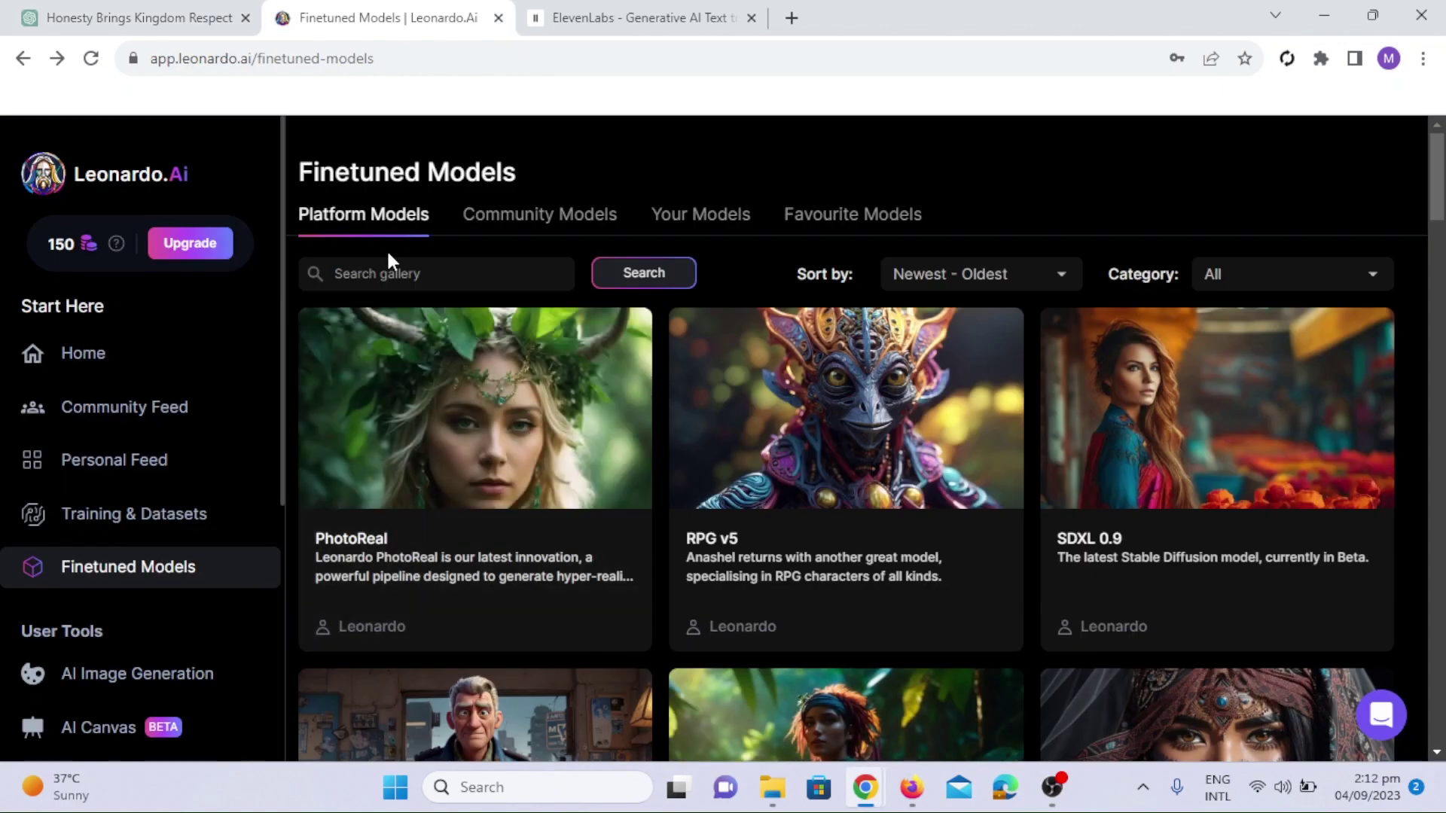
Check Leonardo.Ai's paid subscription plans from the credits counter.
scroll(655, 422, "down", 5)
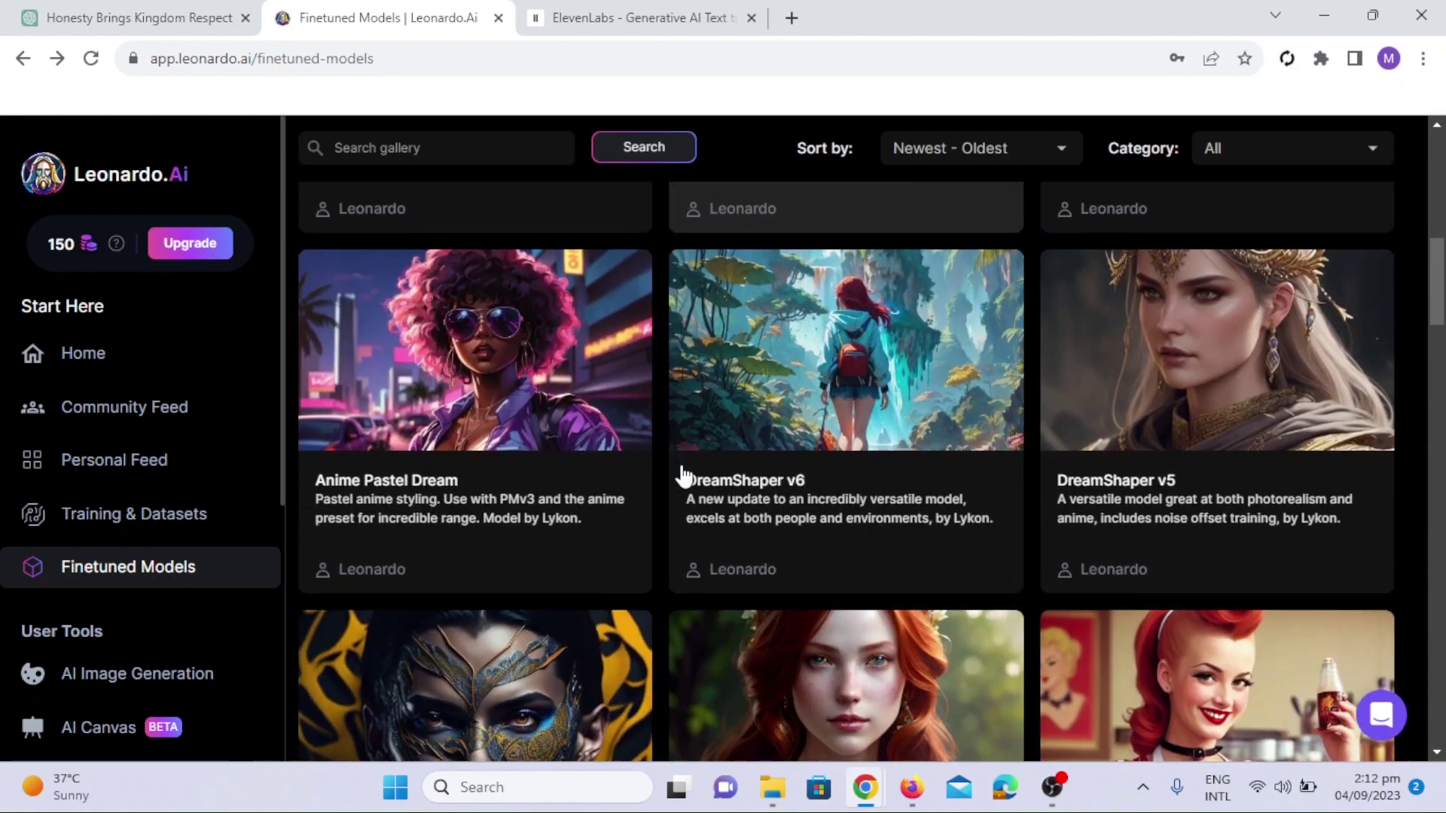
scroll(681, 476, "down", 15)
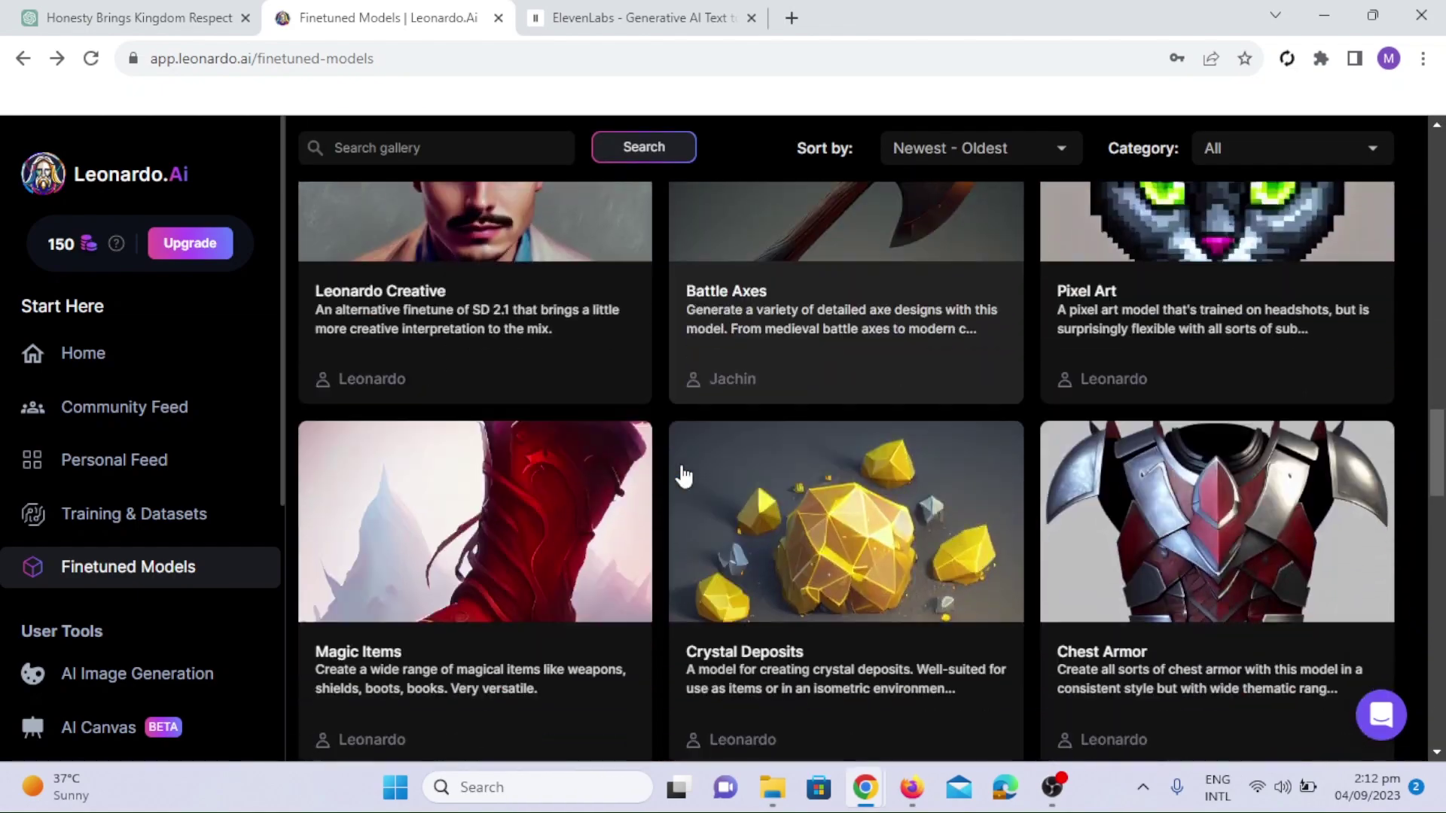
scroll(684, 476, "up", 20)
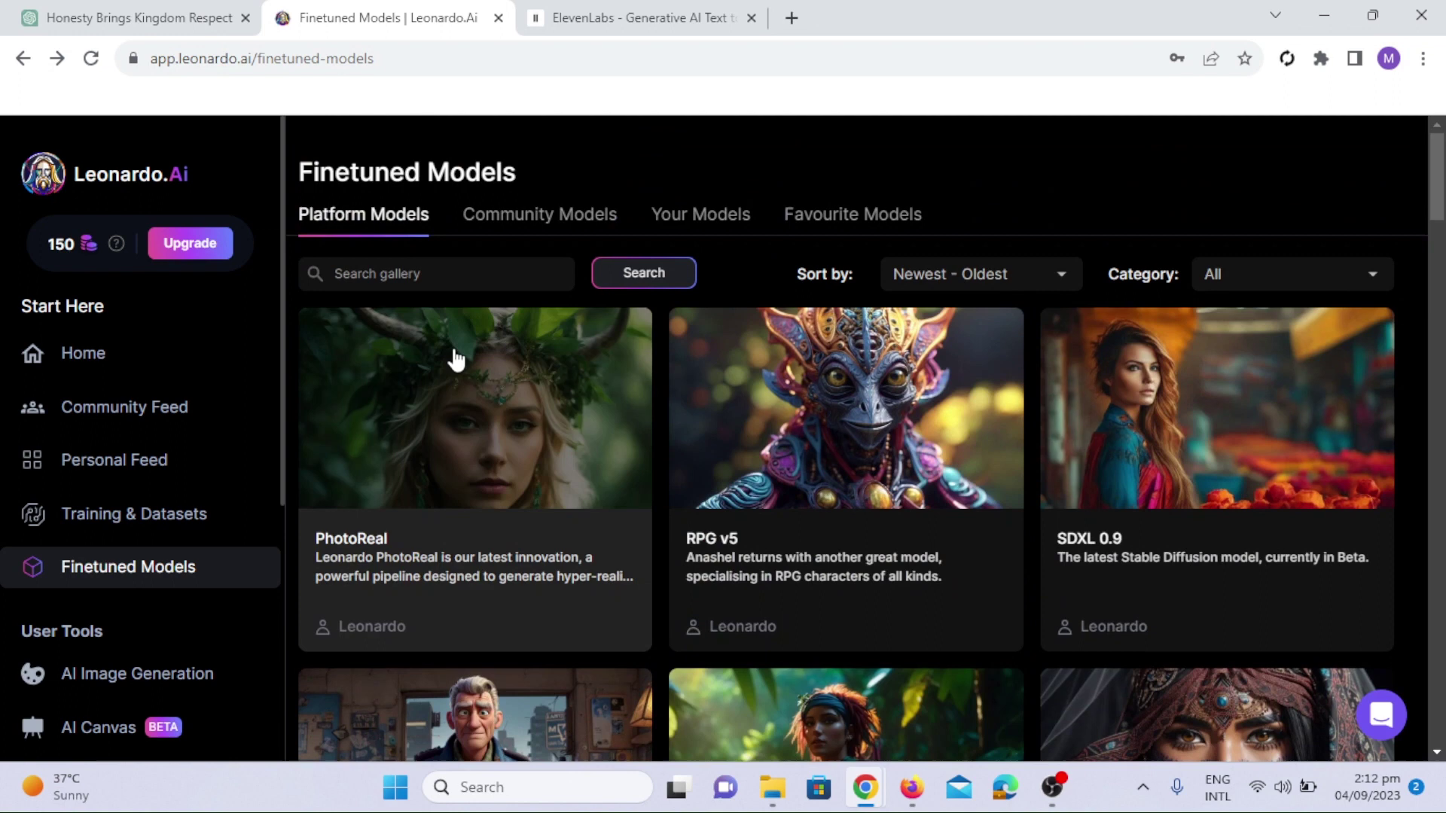
left_click(68, 238)
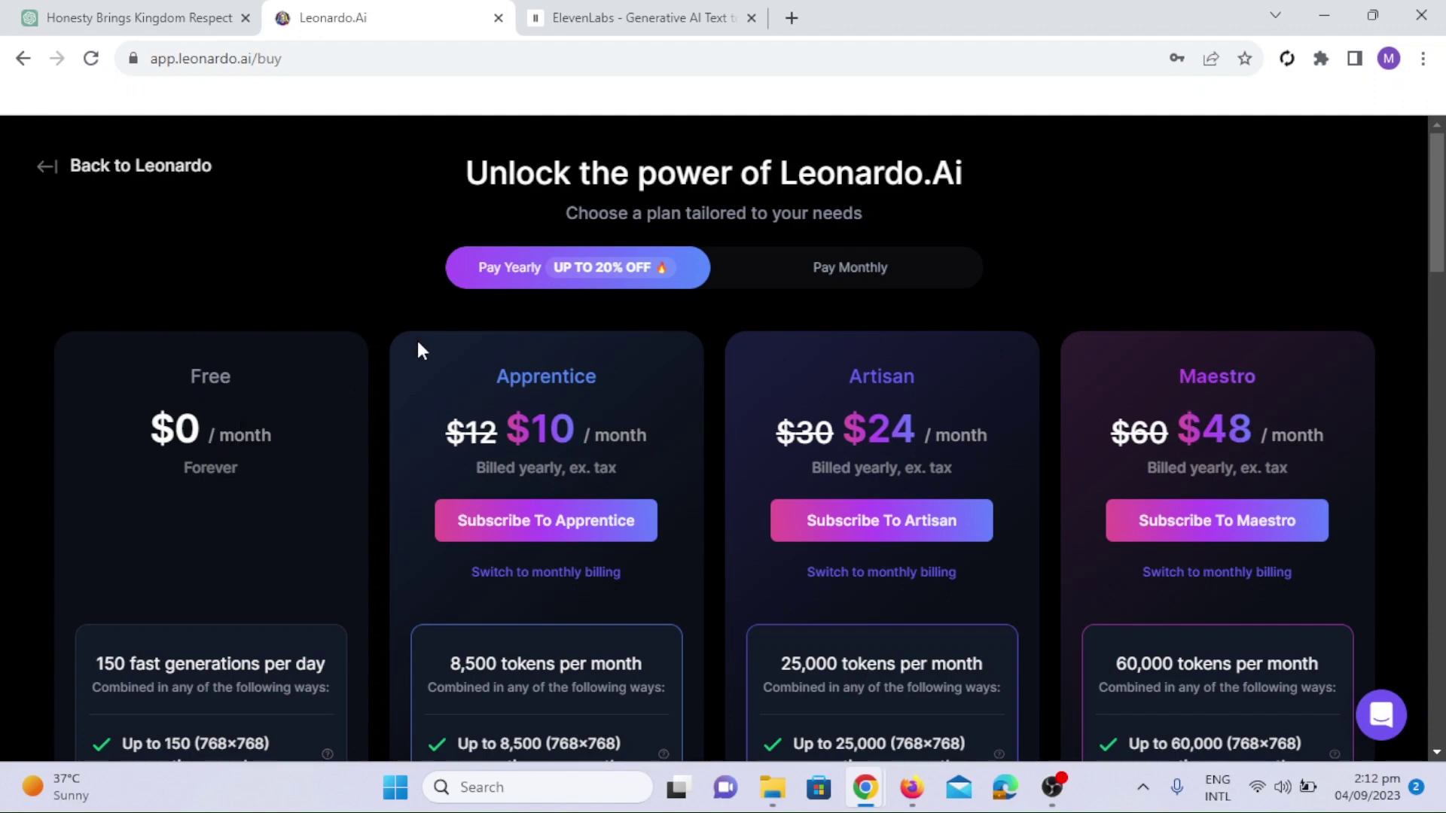
scroll(417, 349, "down", 12)
scroll(417, 349, "down", 12)
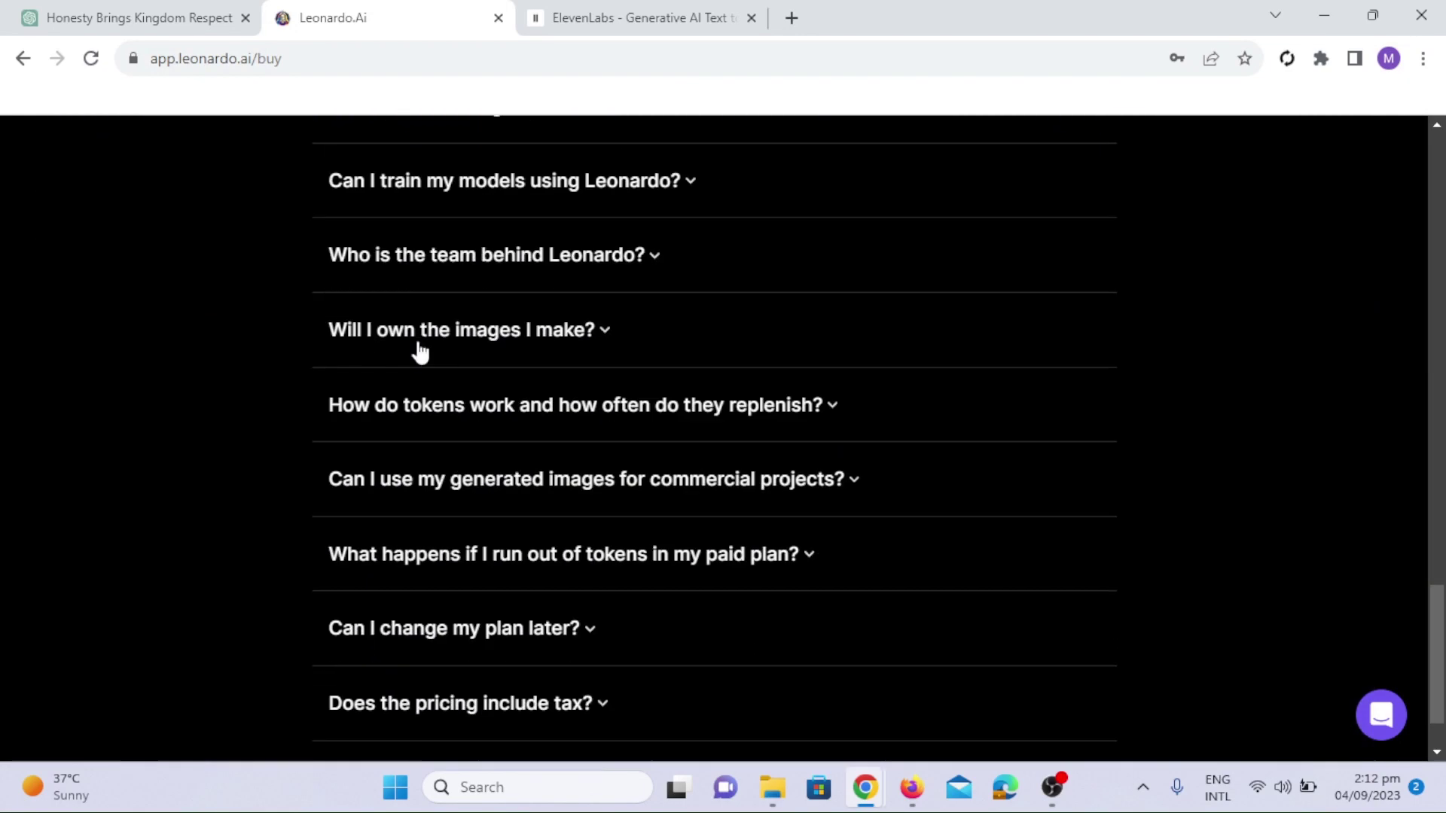
scroll(417, 349, "up", 20)
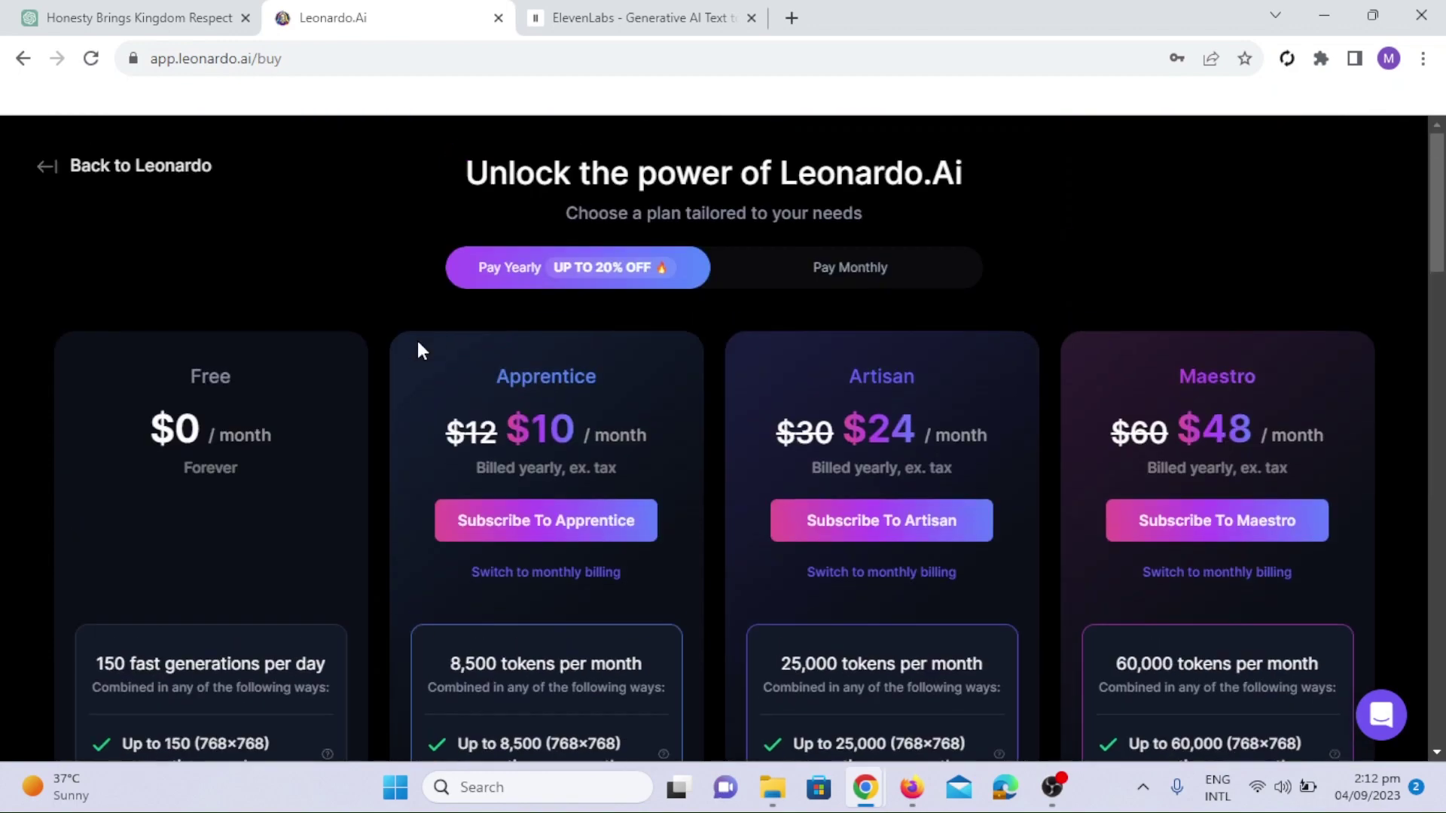
Return to the Finetuned Models gallery and open AI Image Generation with DreamShaper v7.
left_click(90, 178)
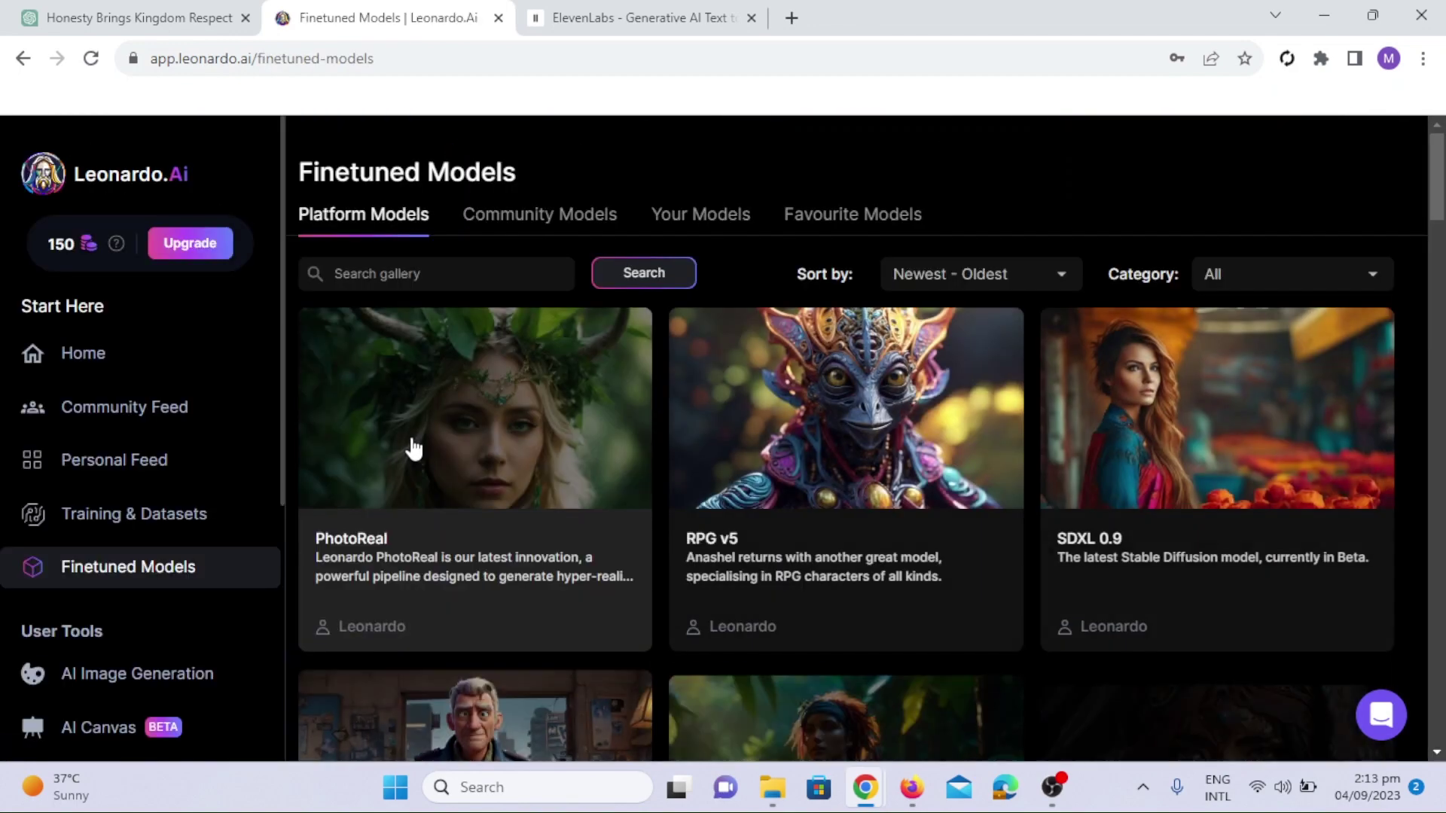
scroll(411, 449, "down", 5)
scroll(171, 576, "down", 3)
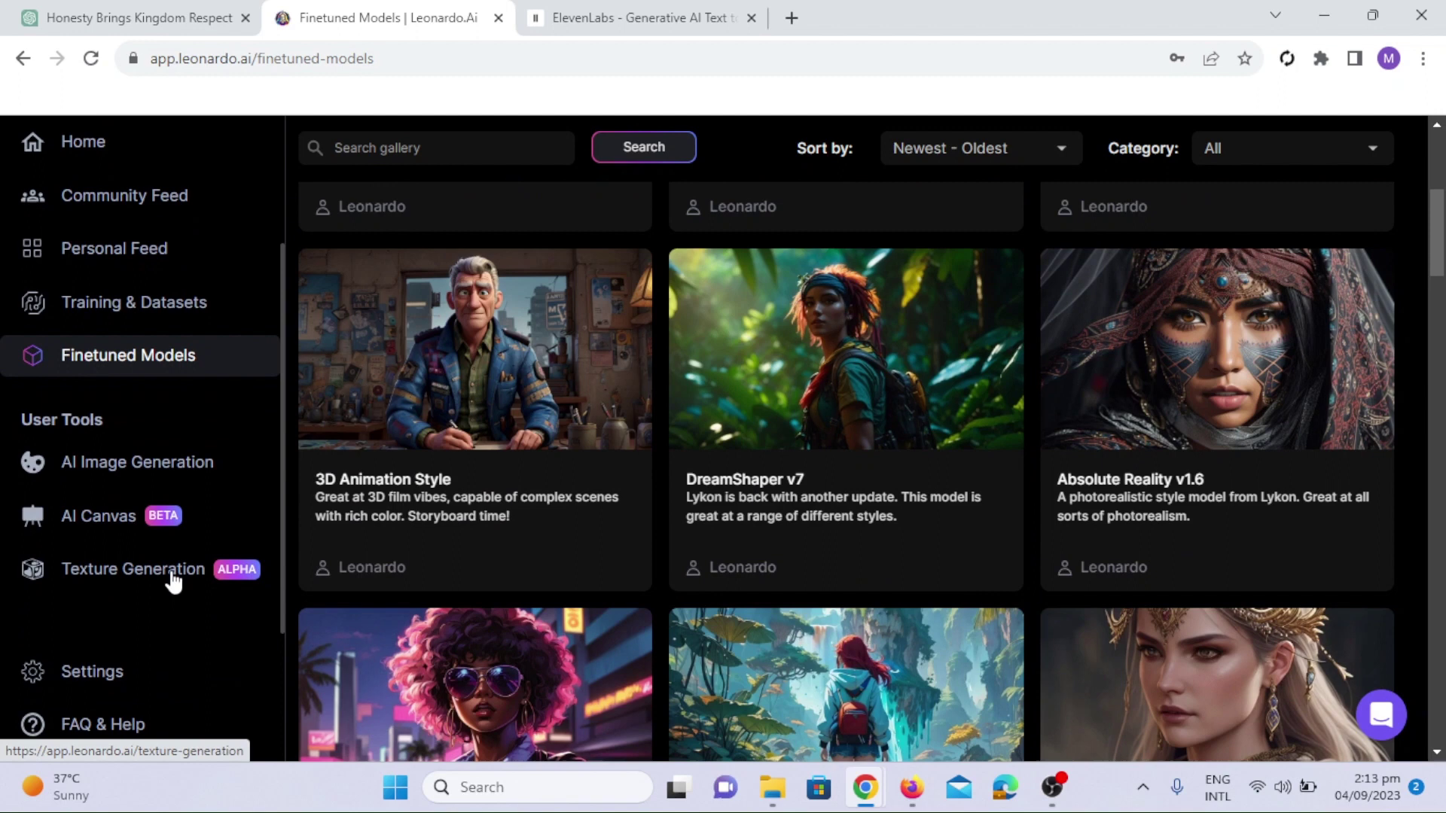
left_click(138, 471)
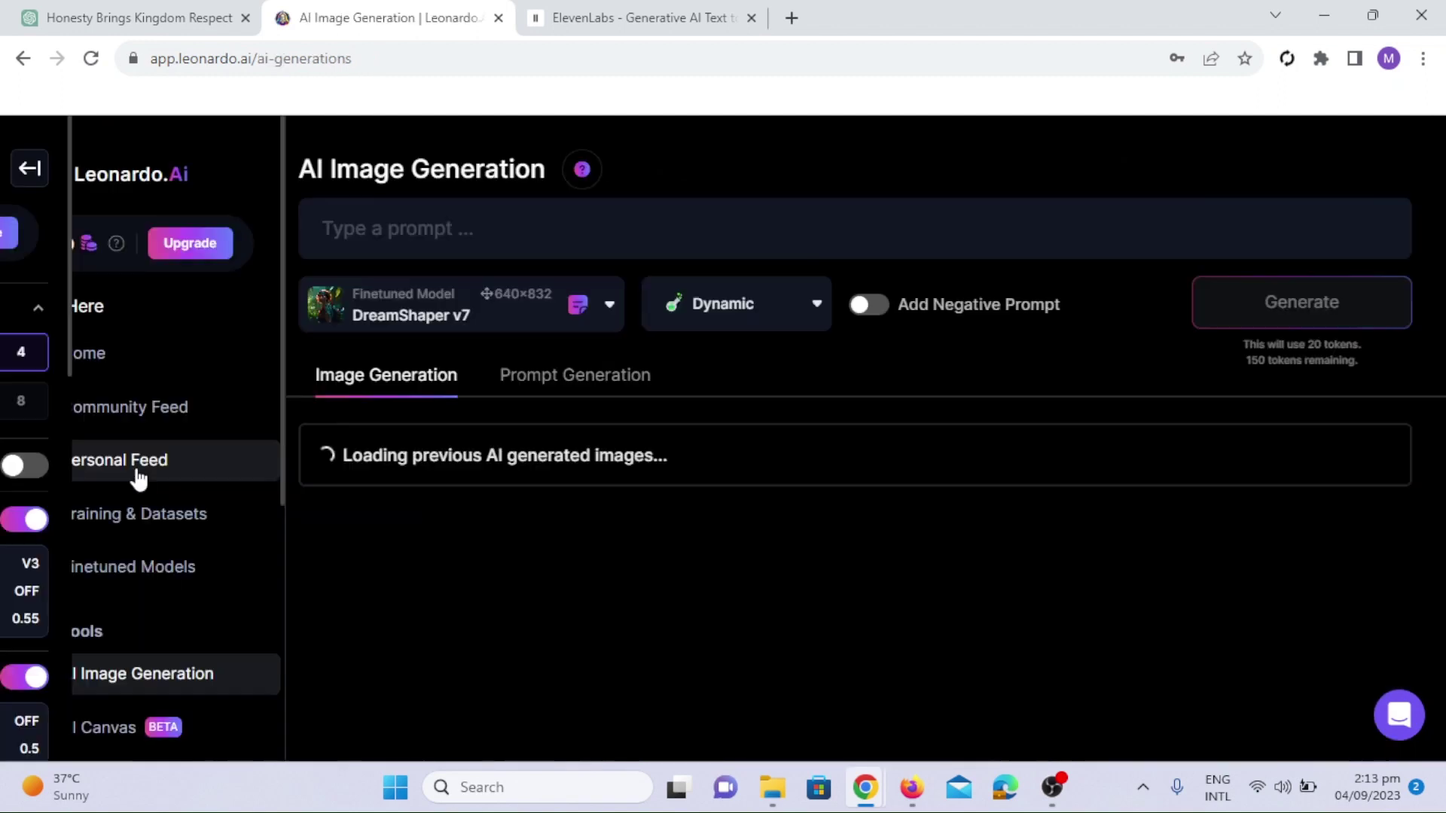
Choose the 3D Animation Style model and a 16:9 (912×512) aspect ratio.
left_click(622, 305)
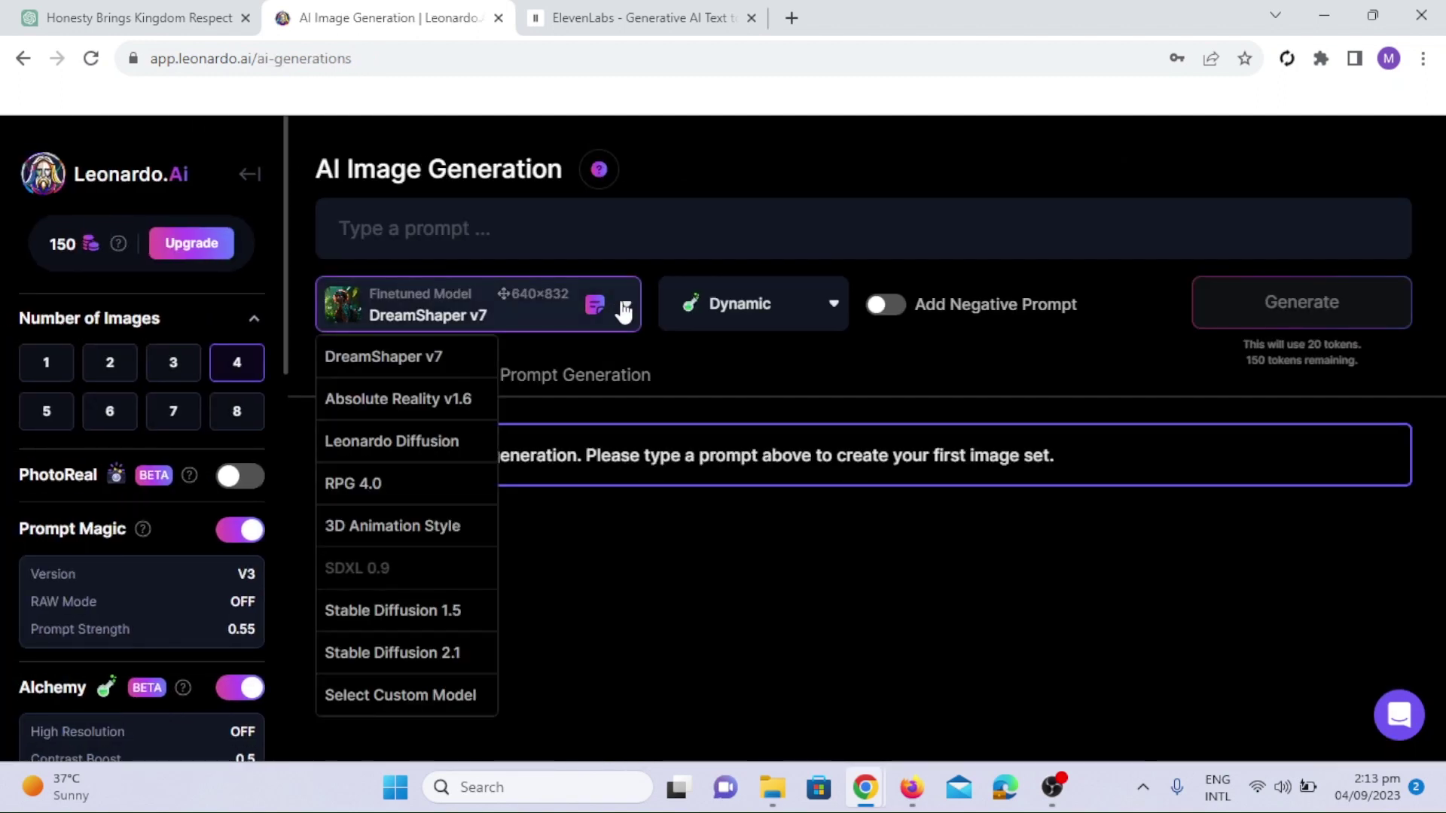
left_click(411, 529)
scroll(236, 607, "down", 3)
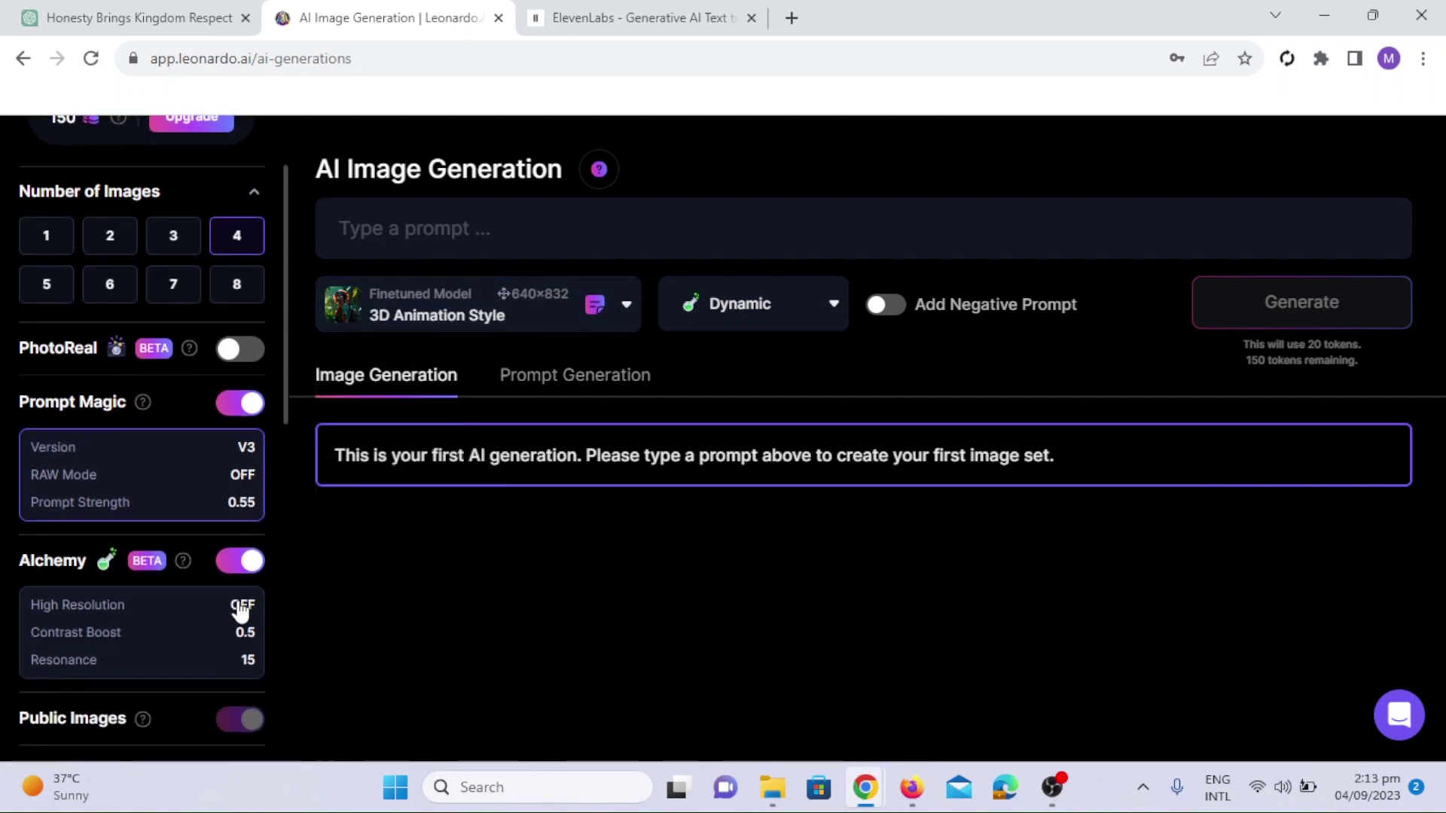
scroll(236, 600, "down", 5)
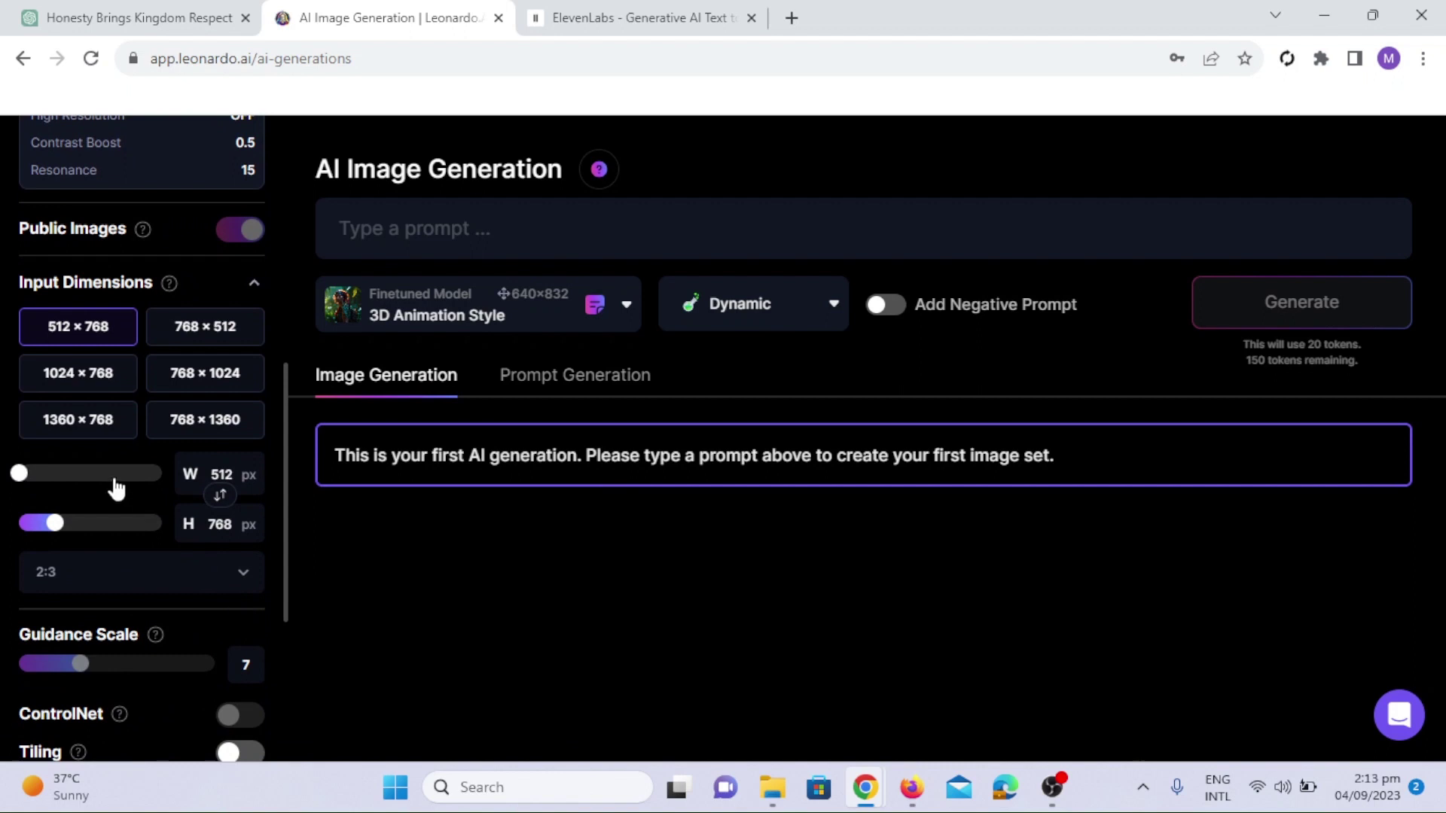
left_click(236, 578)
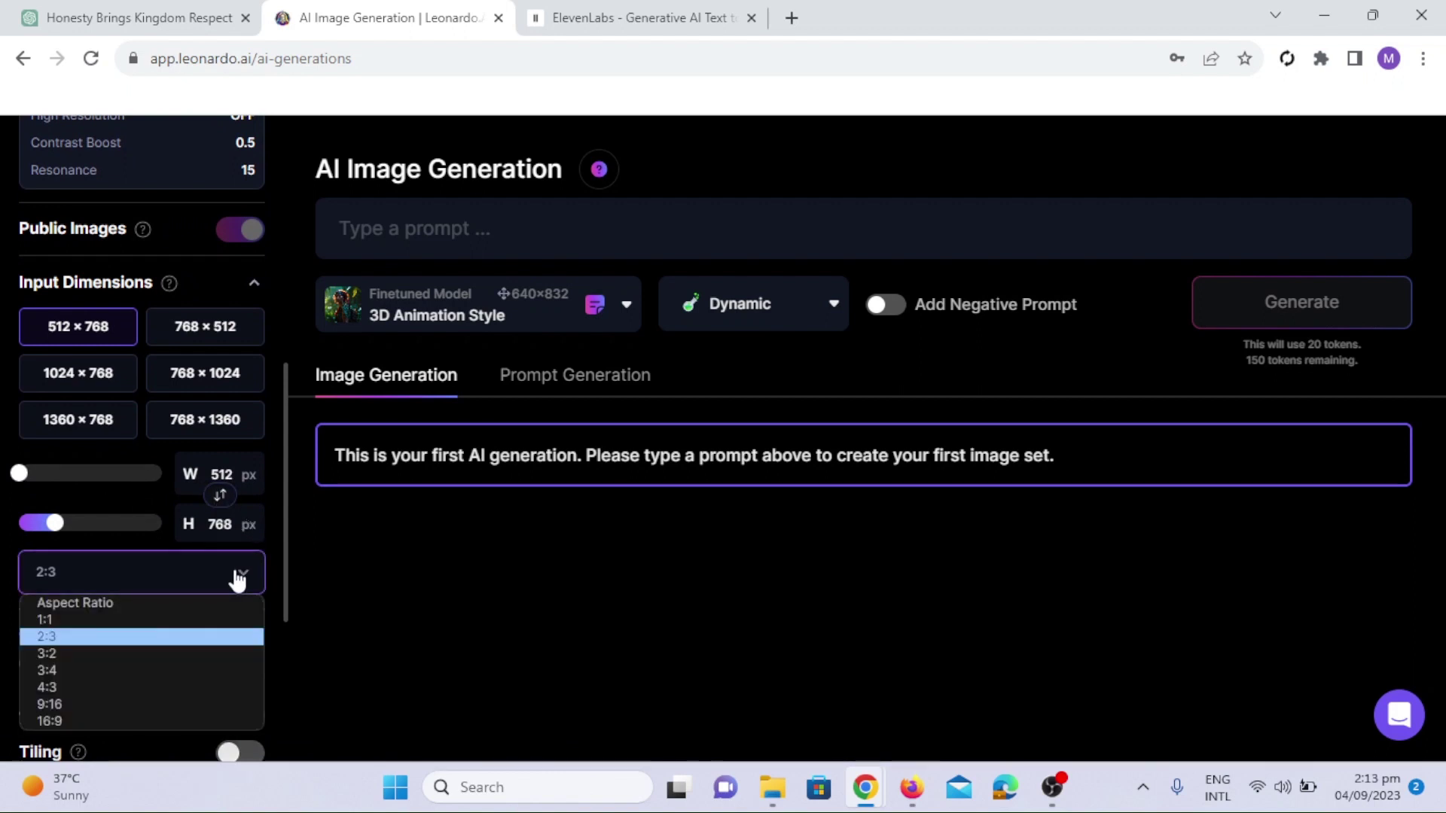
left_click(49, 720)
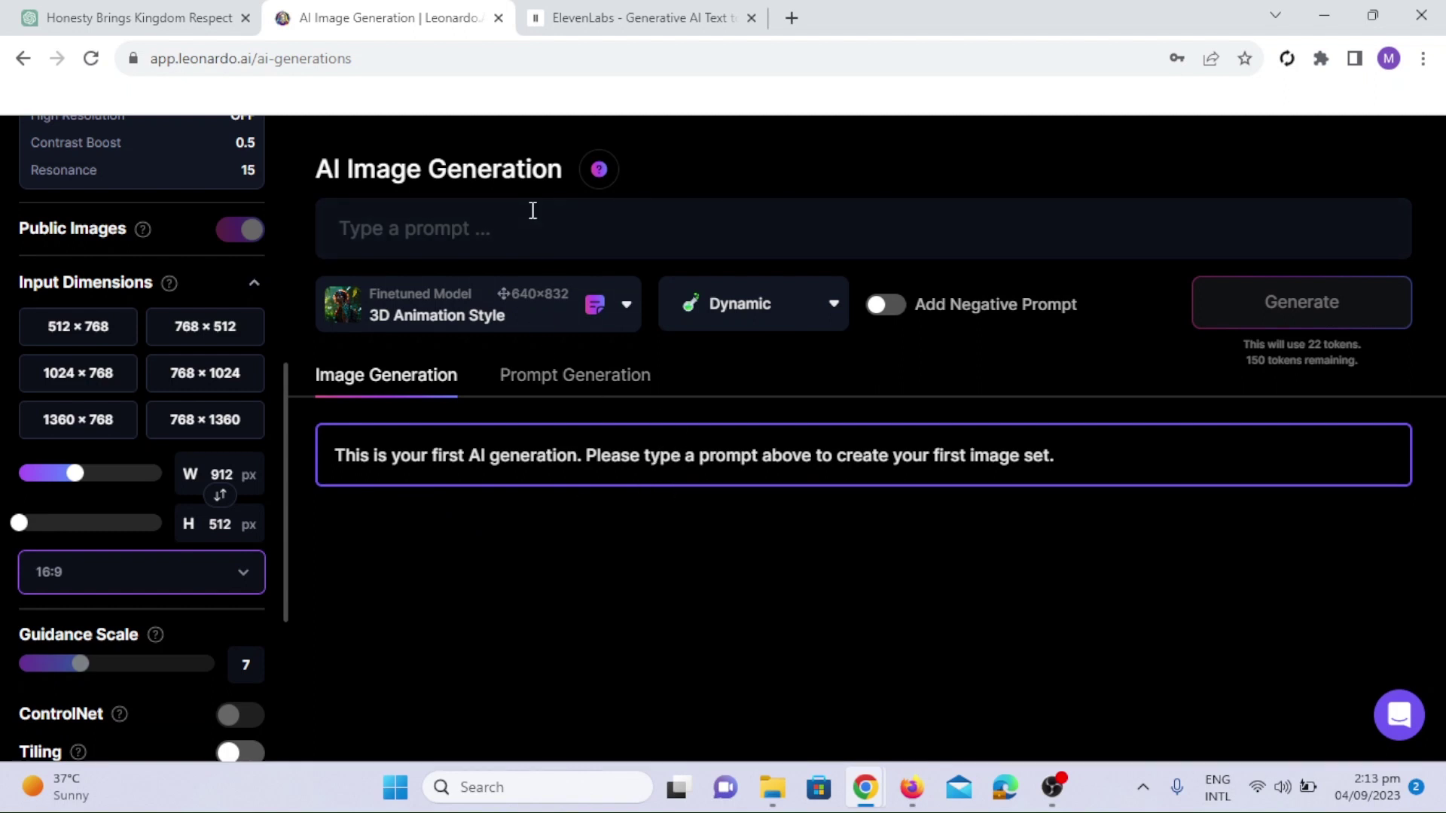
left_click(169, 9)
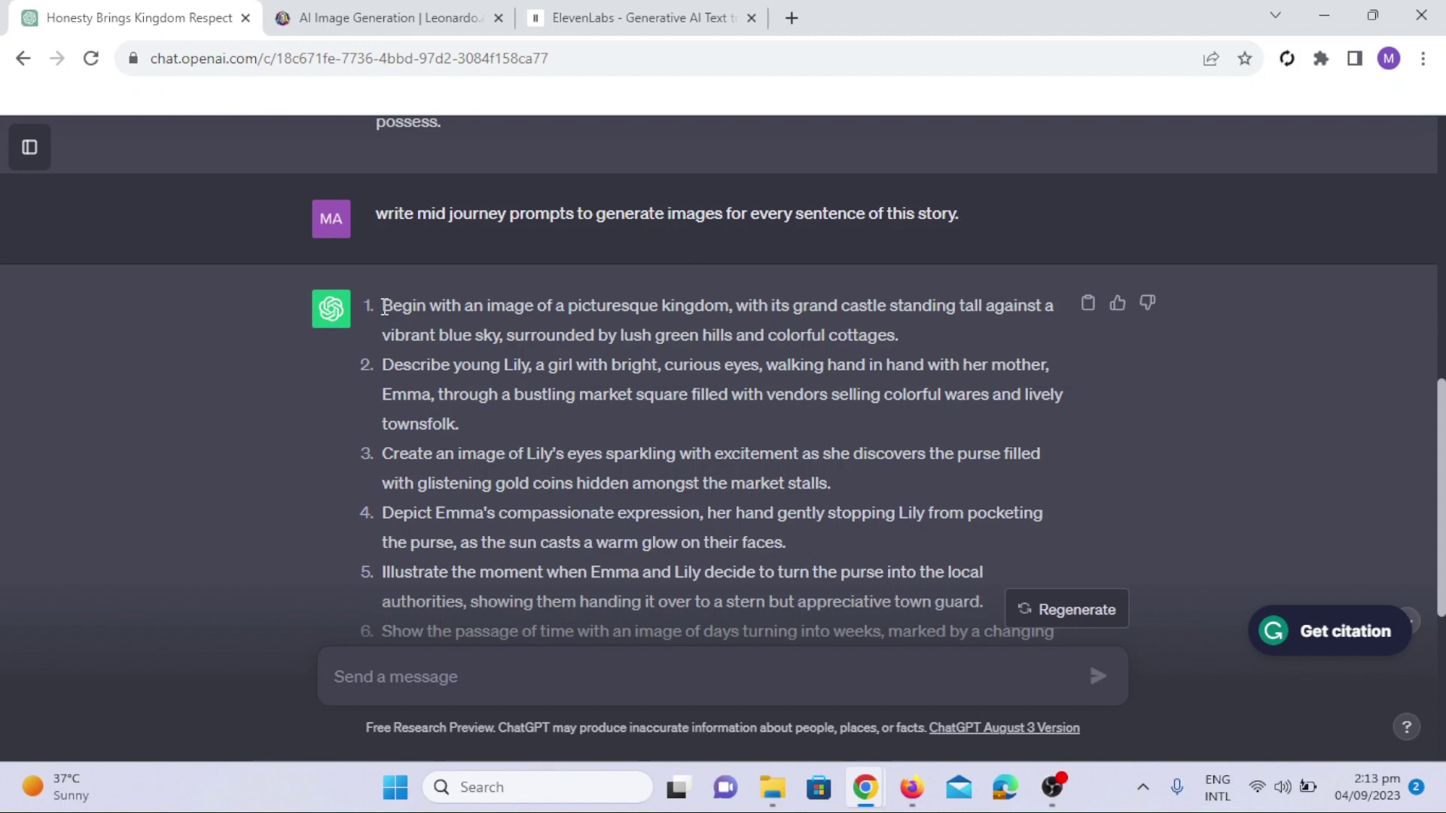
Paste ChatGPT's first castle-kingdom prompt into Leonardo and generate four images.
left_click_drag(384, 307, 909, 348)
key("ctrl+c")
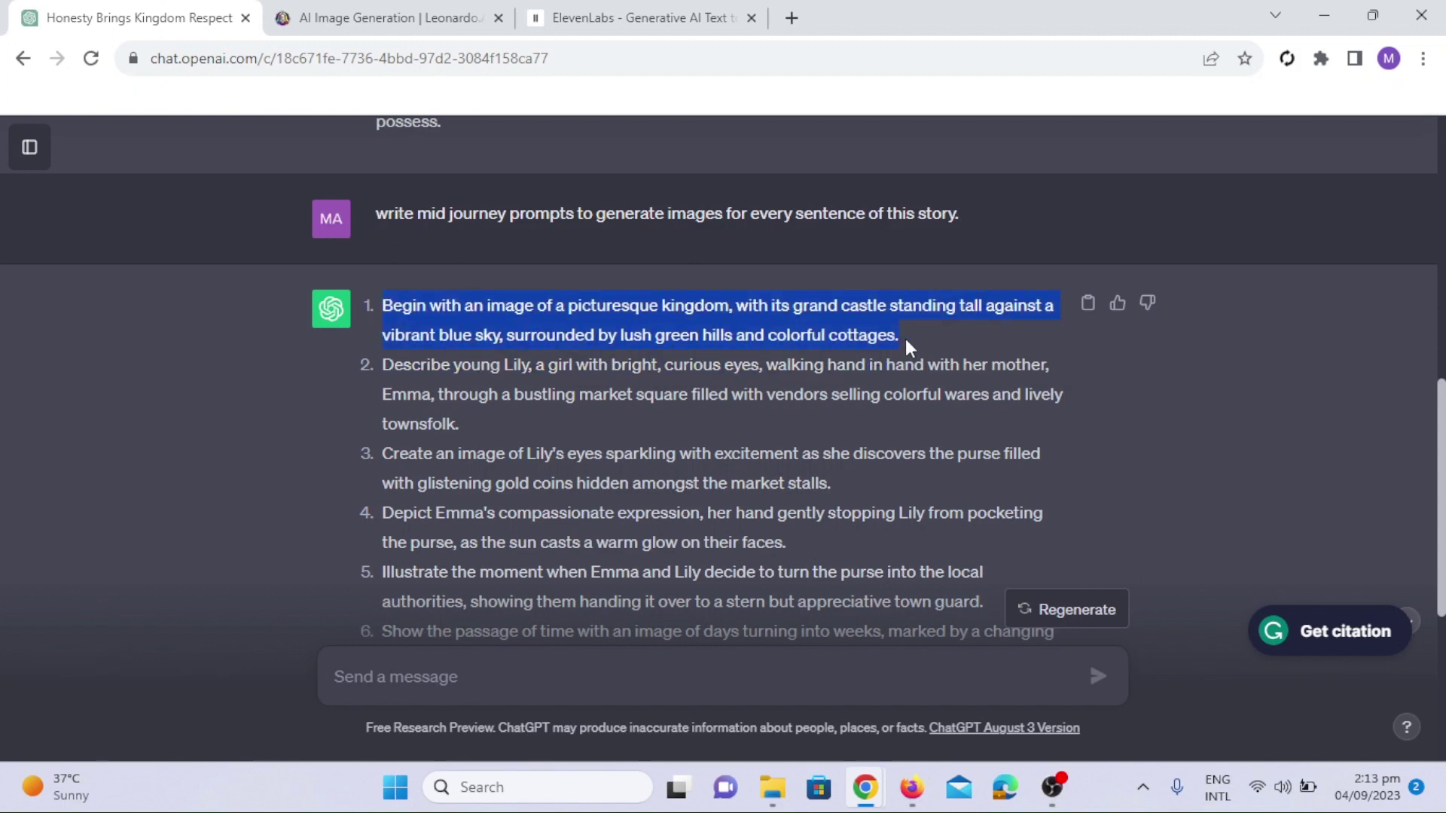
left_click(384, 17)
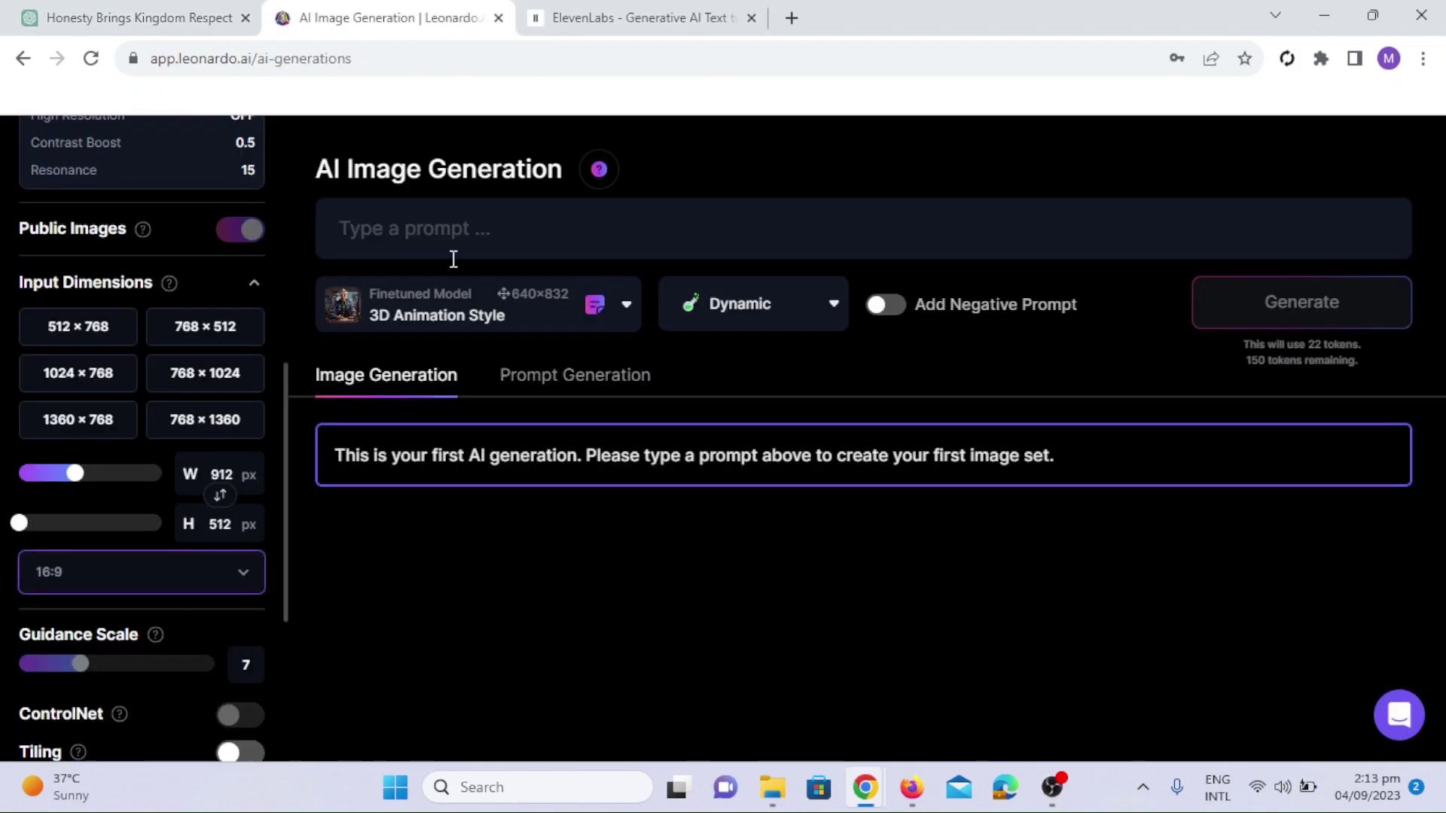
left_click(494, 226)
key("ctrl+v")
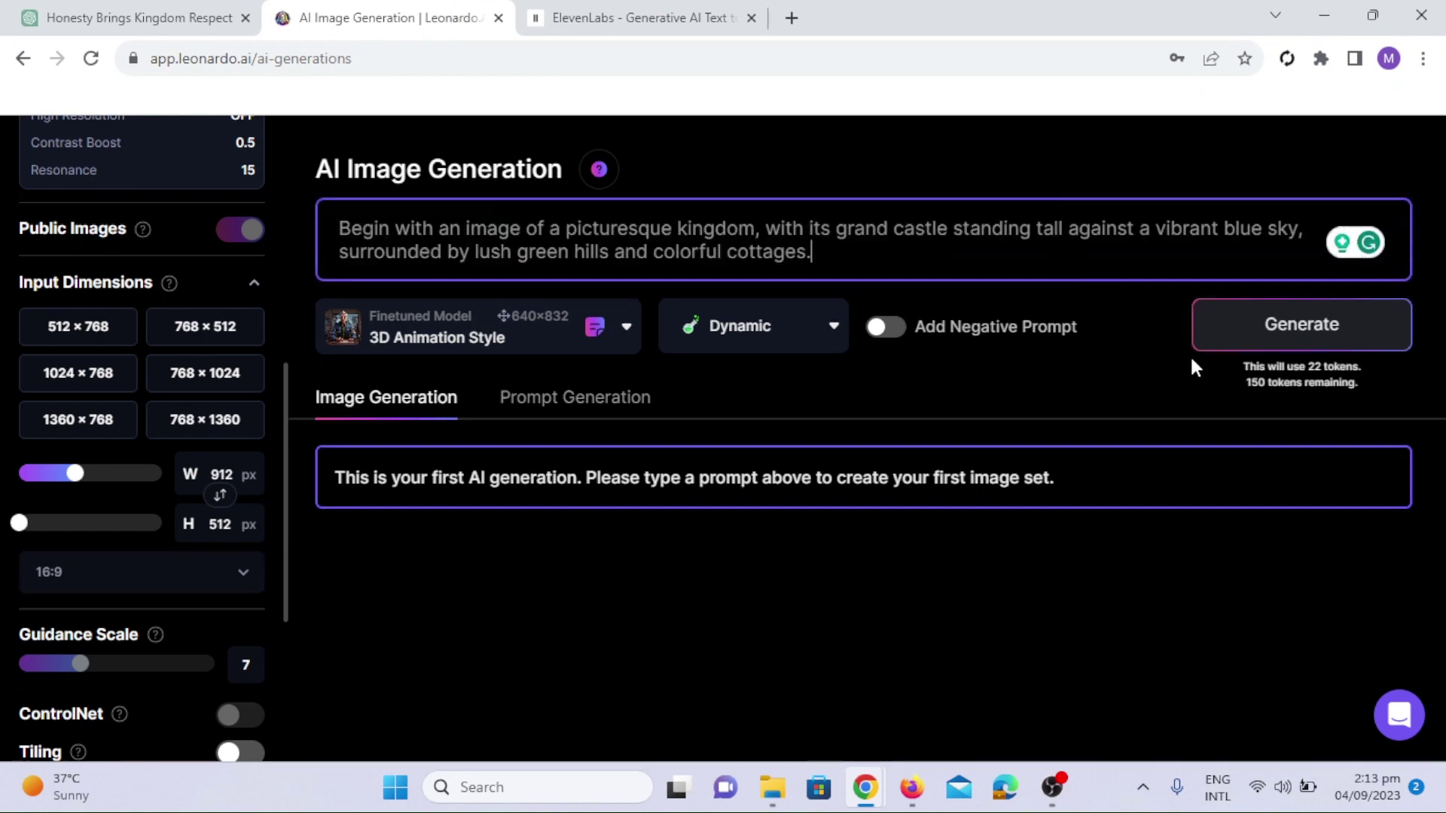
left_click(1278, 328)
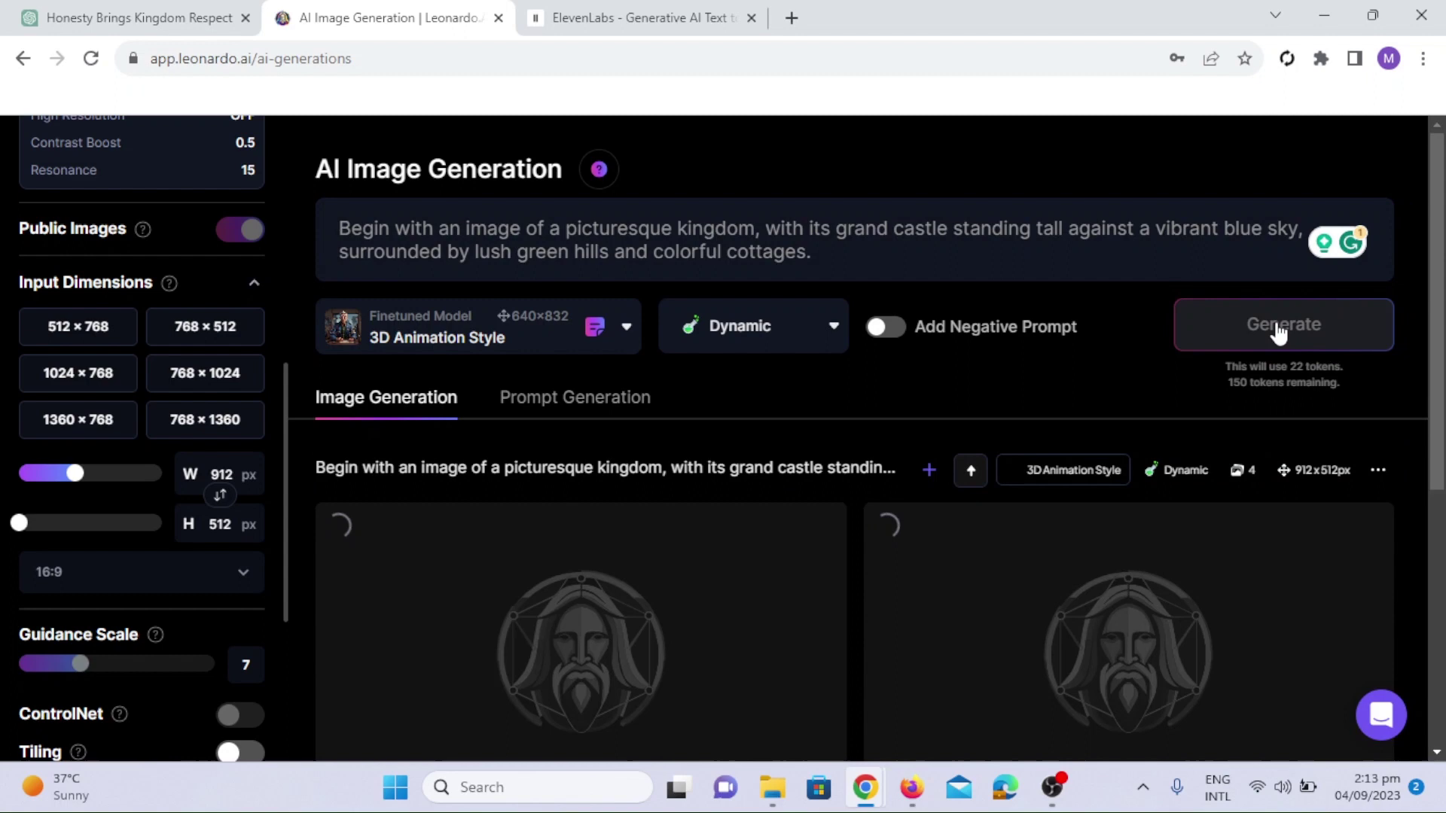
Open the first generated castle image in the full-size viewer.
scroll(1077, 369, "down", 3)
scroll(1082, 463, "down", 2)
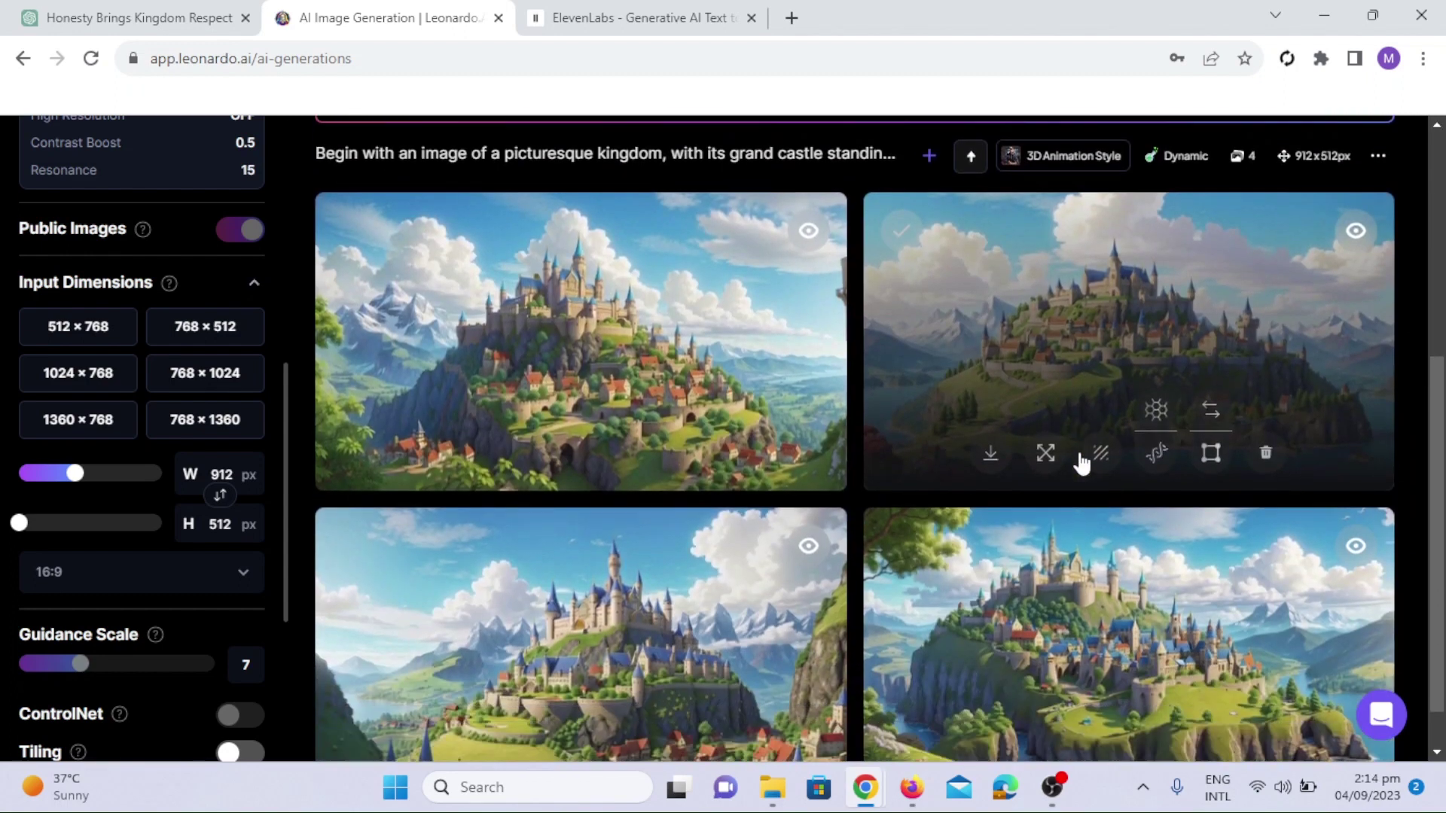
scroll(1423, 482, "down", 1)
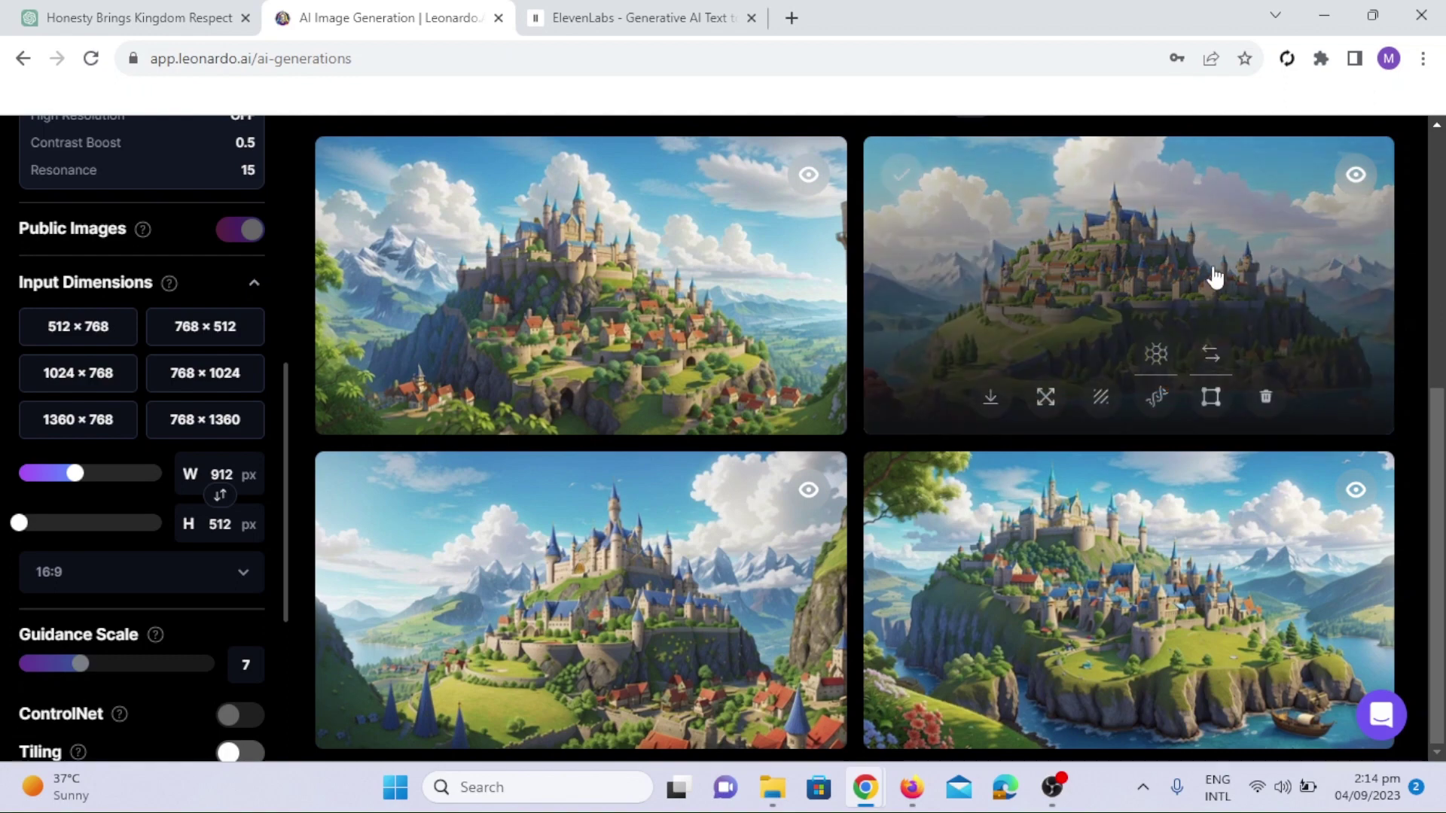
left_click(649, 309)
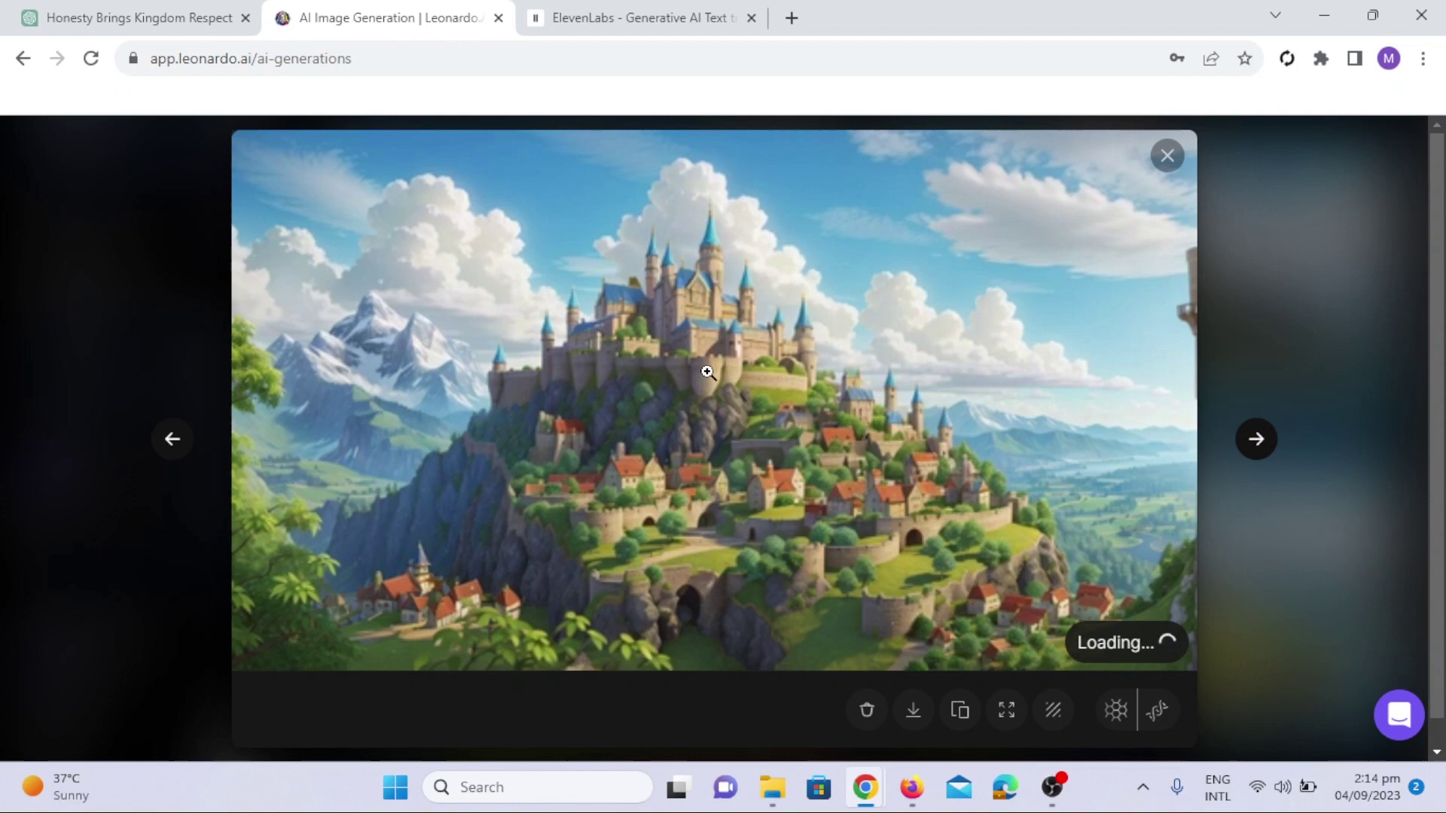
Replace the castle prompt with the Lily market-square prompt and generate four images.
left_click(1256, 440)
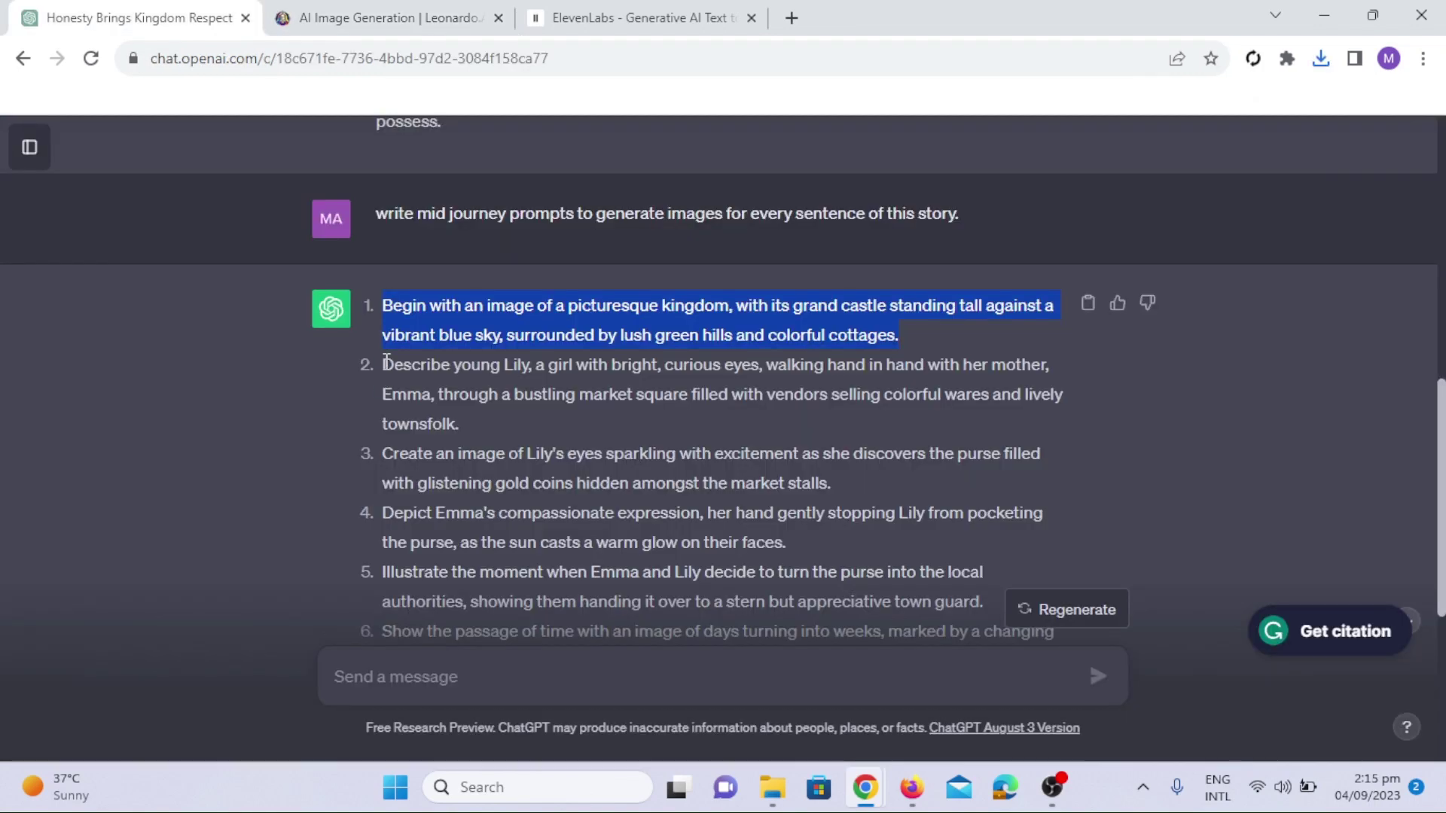
left_click_drag(384, 364, 474, 427)
key("ctrl+c")
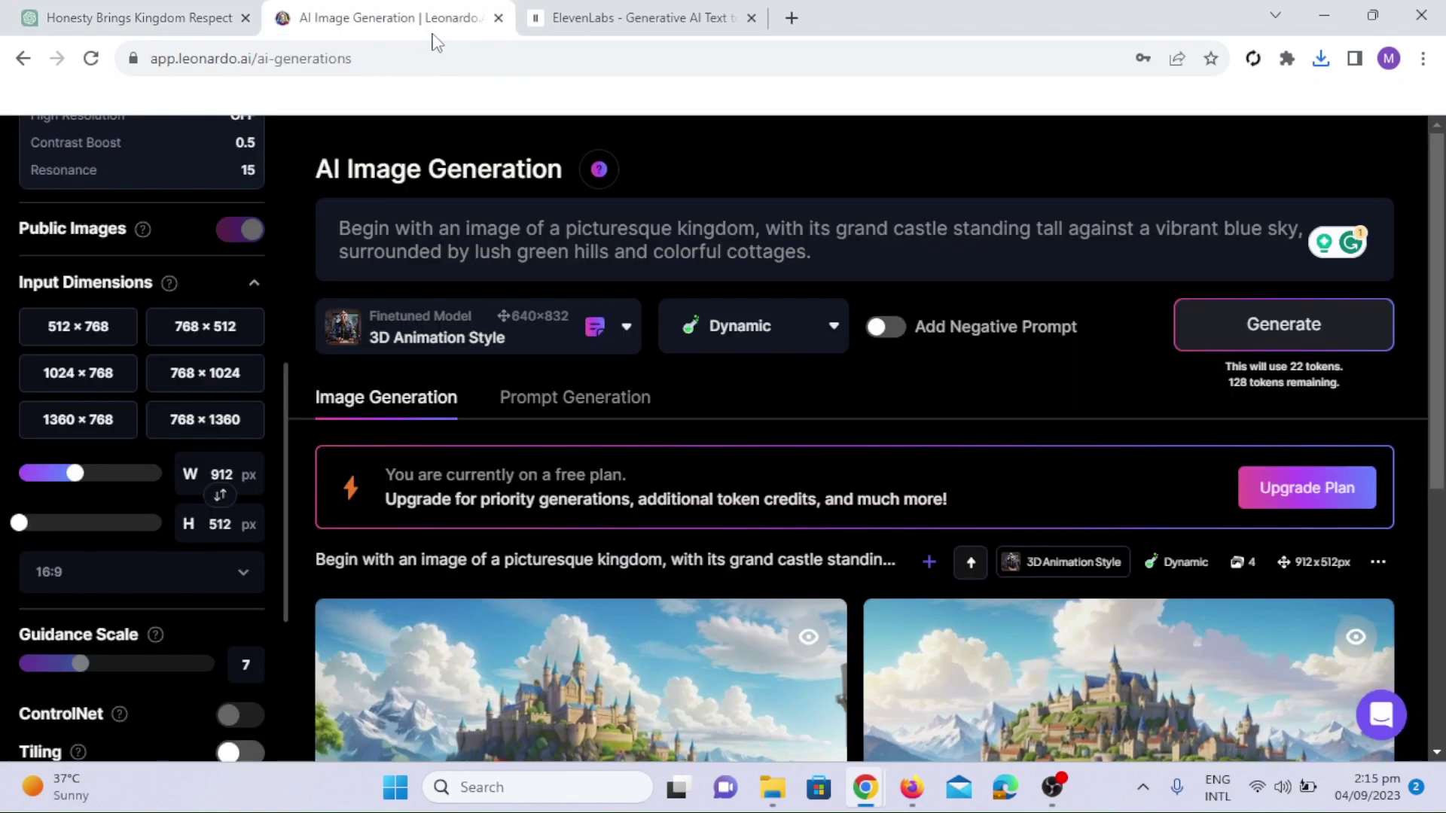
left_click_drag(822, 261, 310, 200)
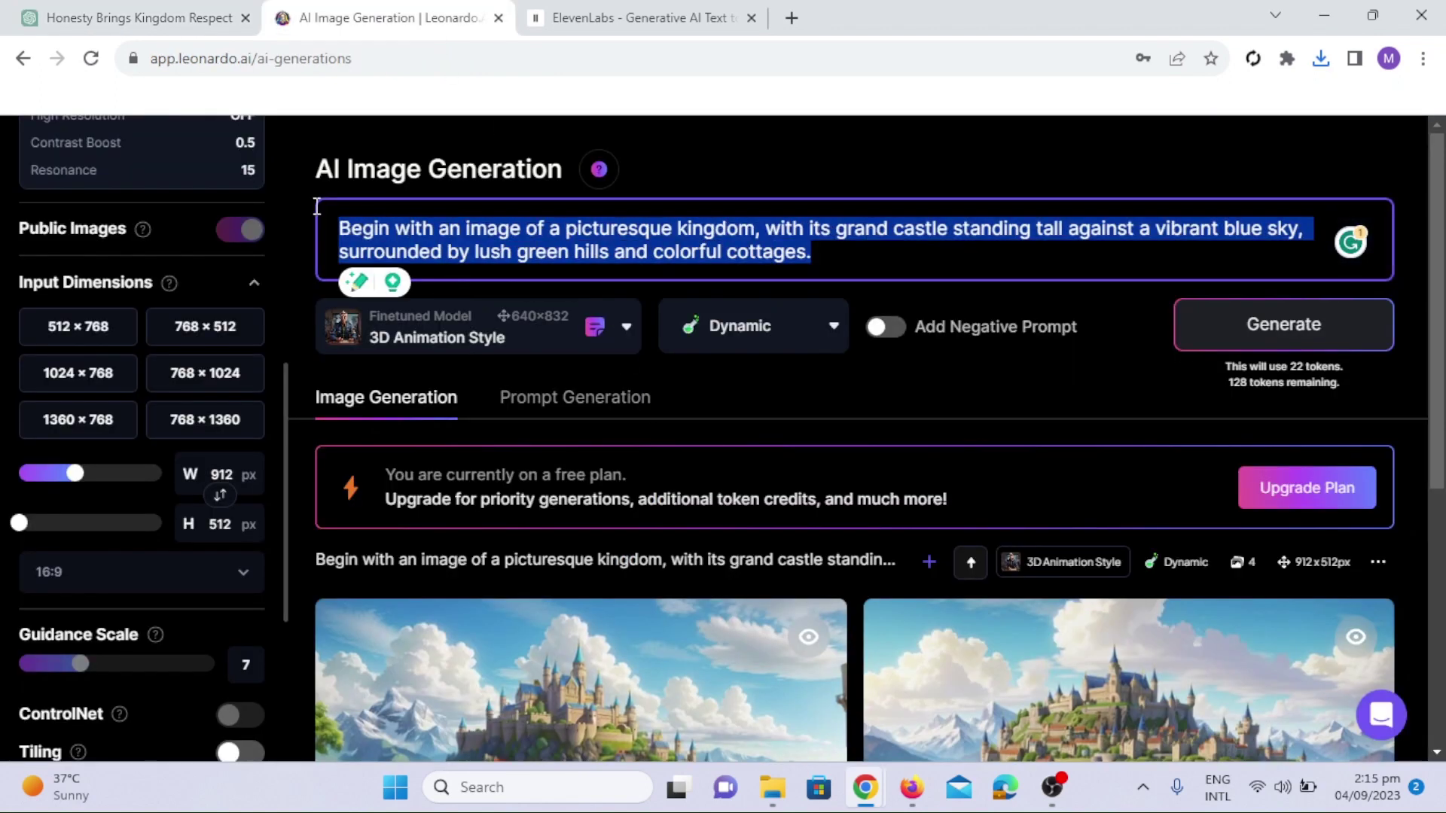
key("BackSpace")
key("ctrl+v")
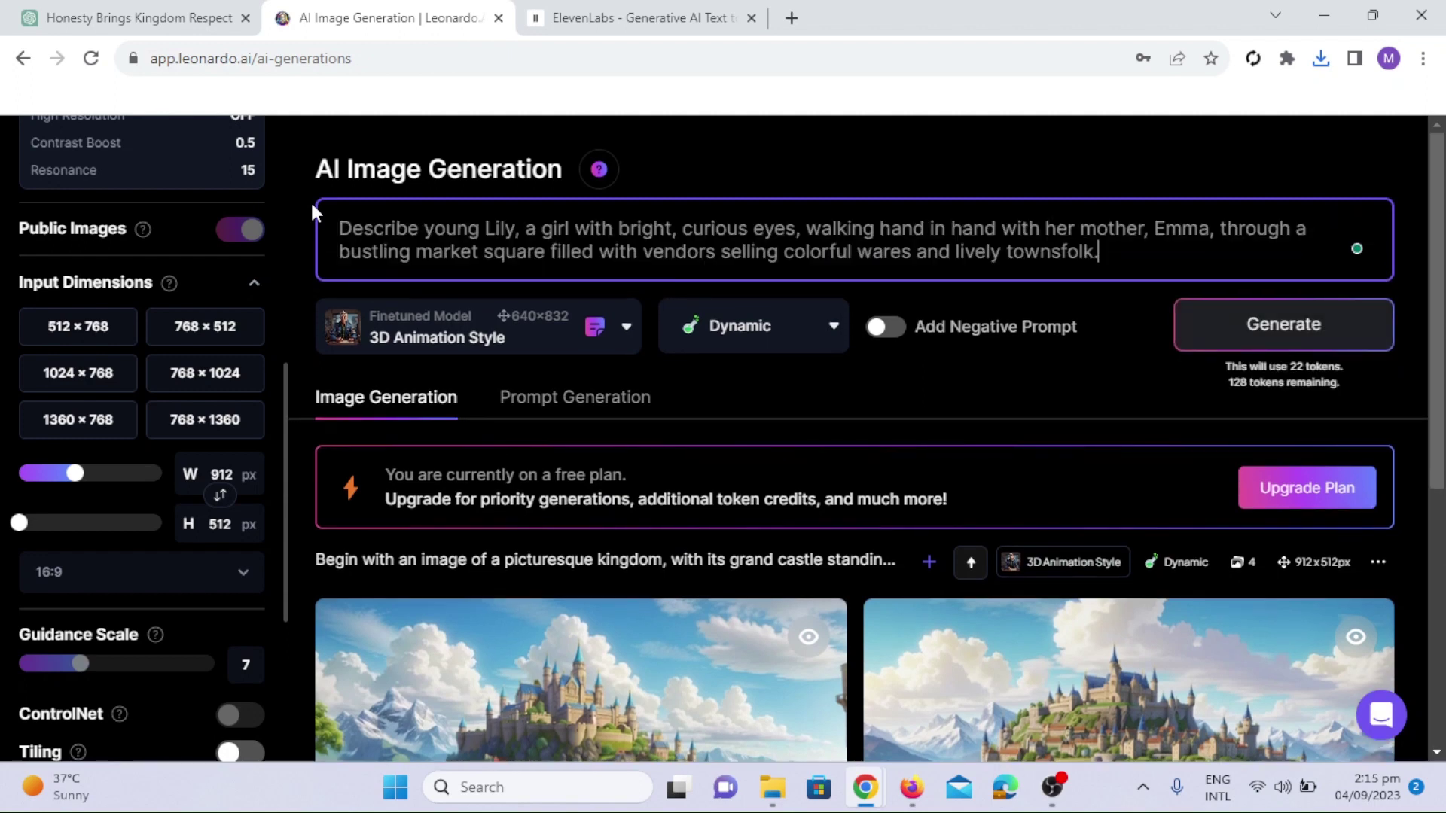
scroll(223, 297, "up", 8)
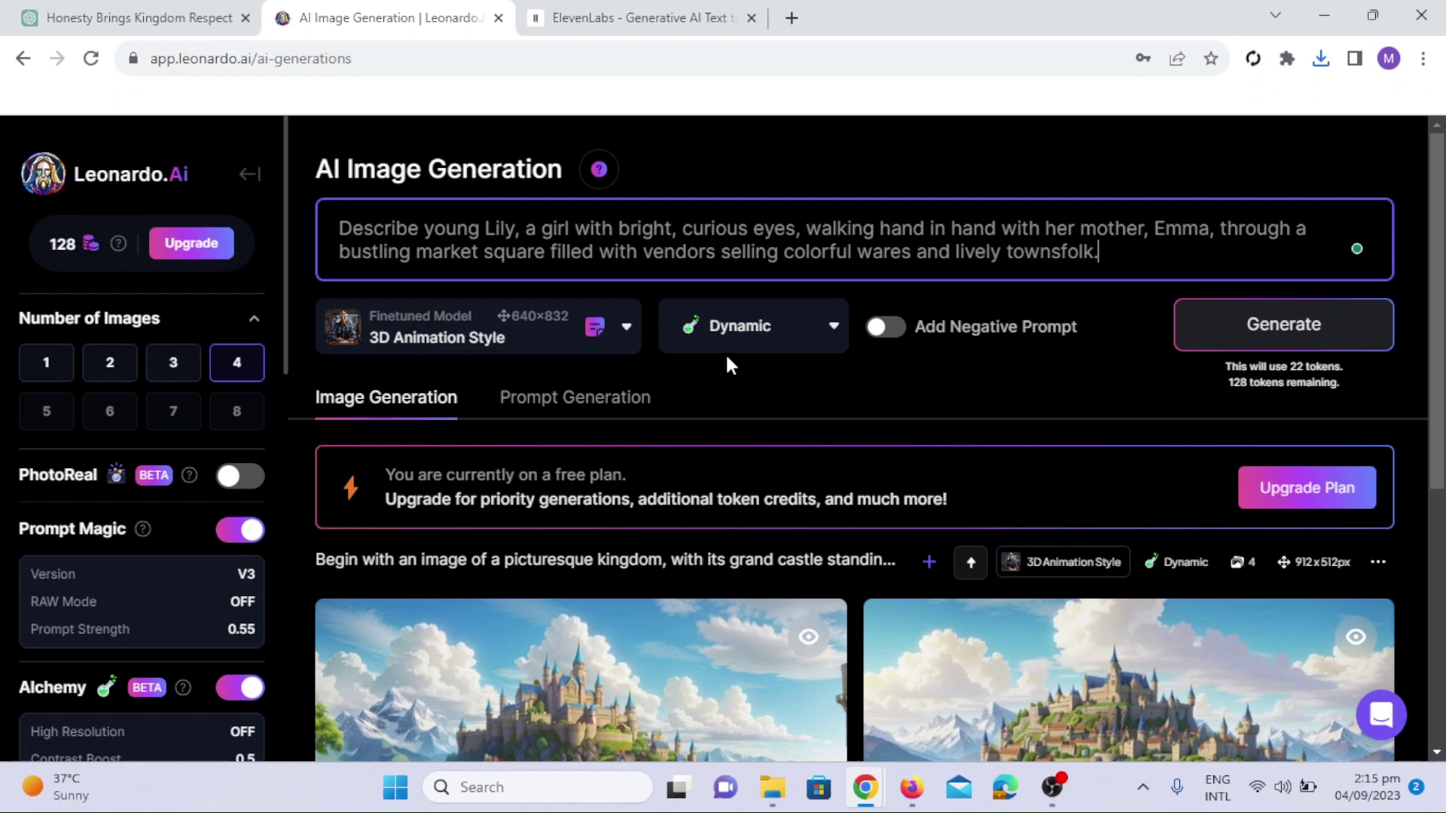
left_click(1300, 331)
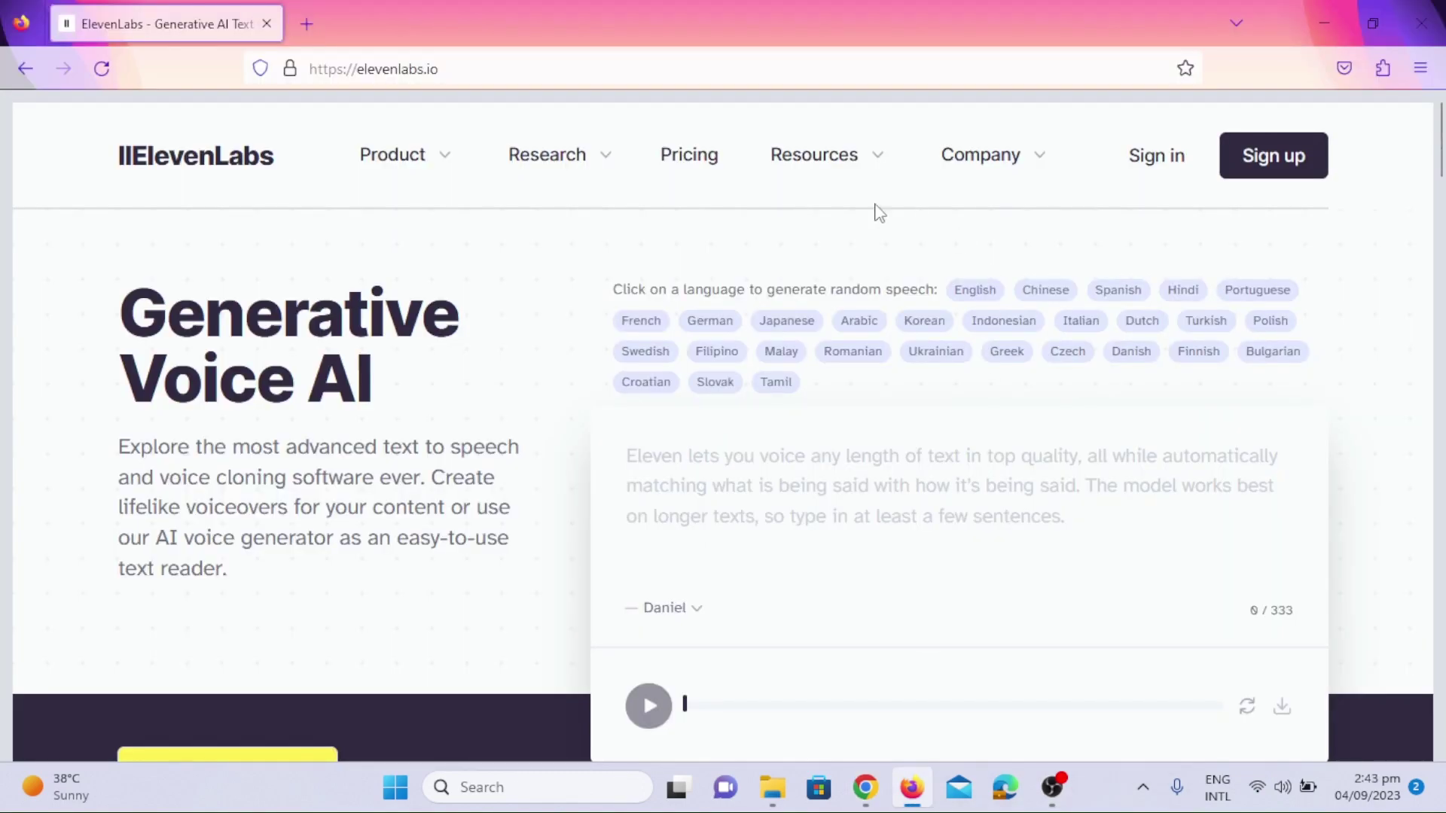
Browse the ElevenLabs homepage and sign in to reach speech synthesis.
scroll(1143, 364, "down", 20)
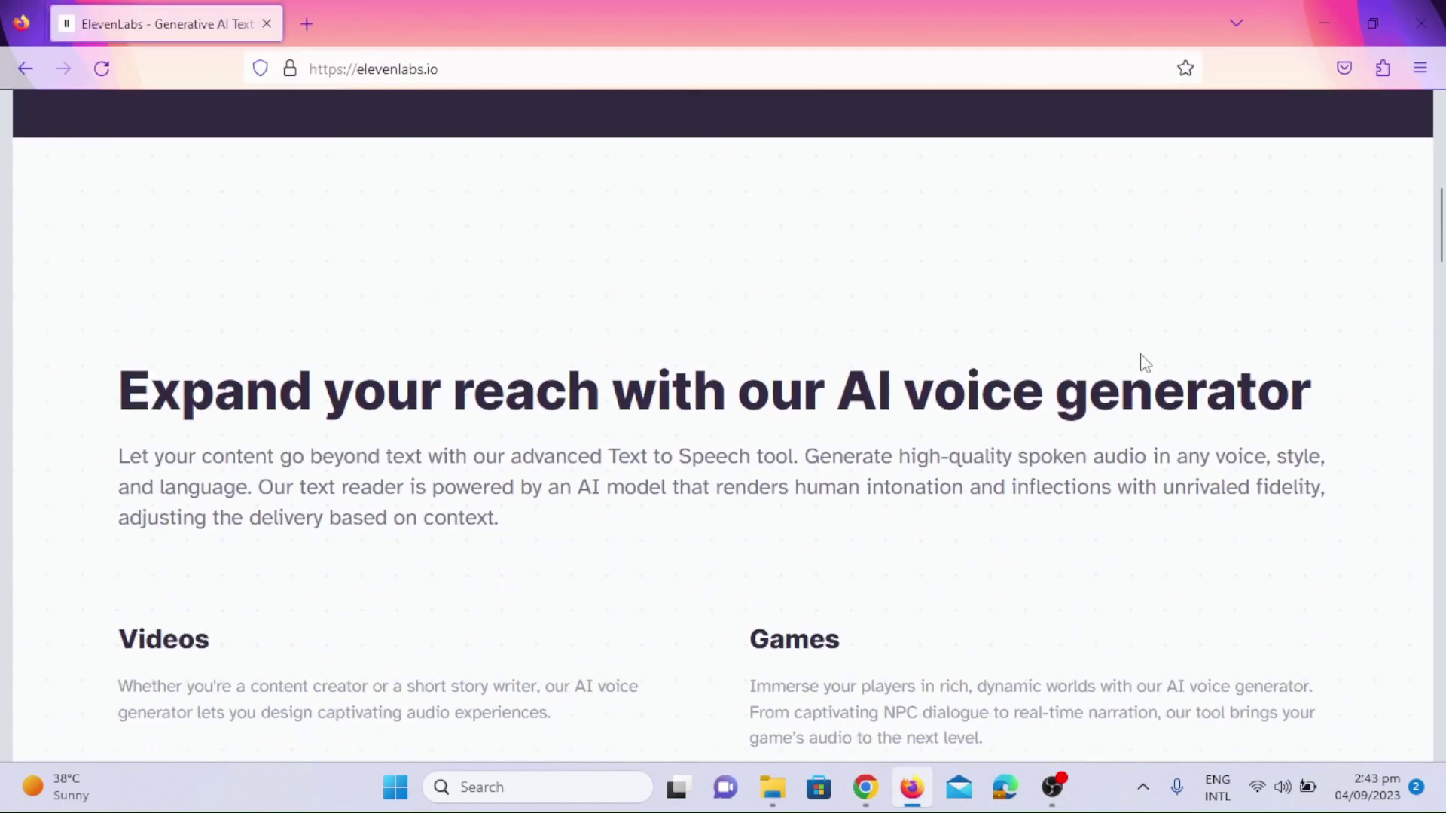
scroll(1143, 364, "down", 10)
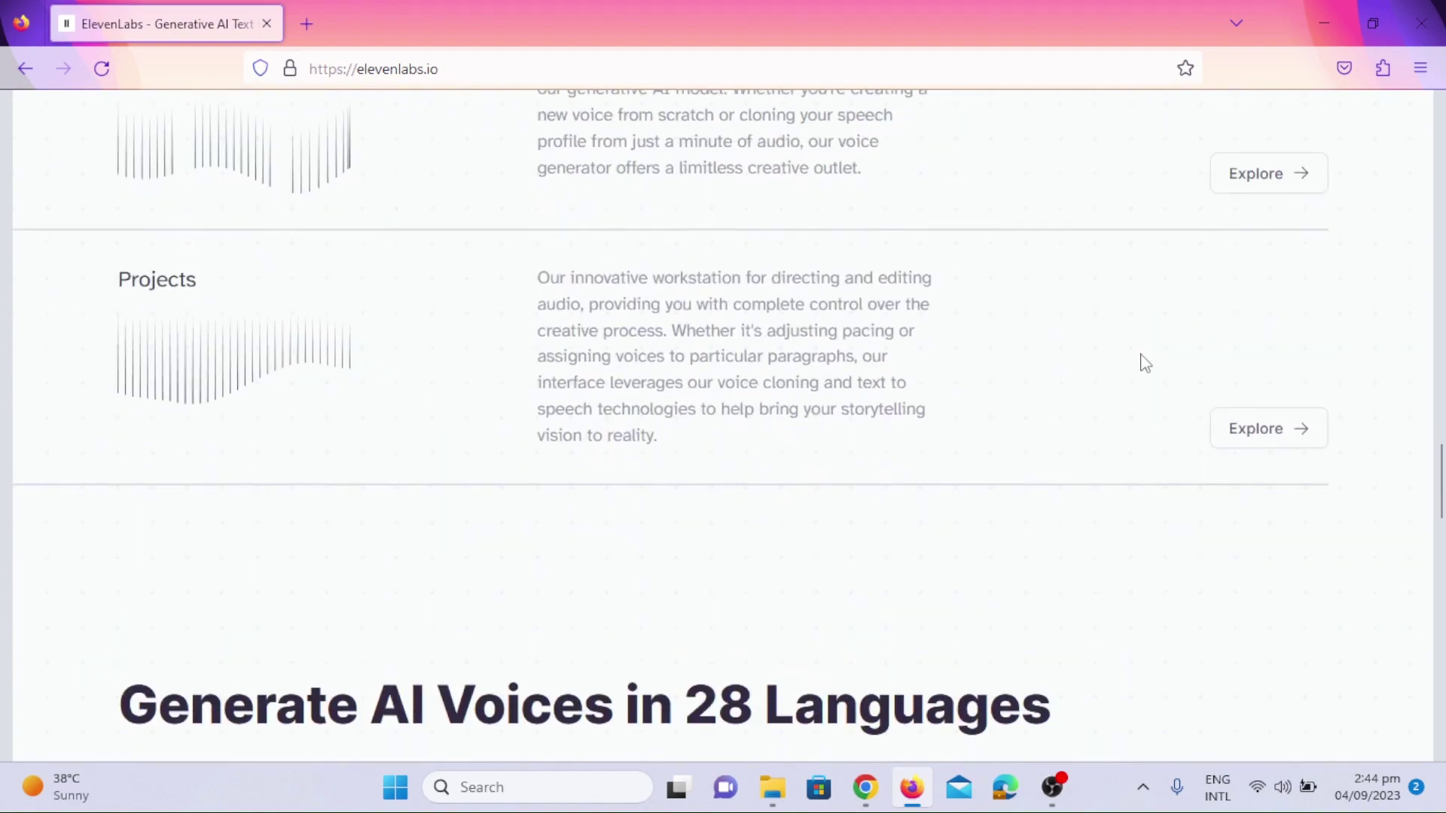
scroll(1143, 363, "up", 9)
scroll(1143, 363, "up", 20)
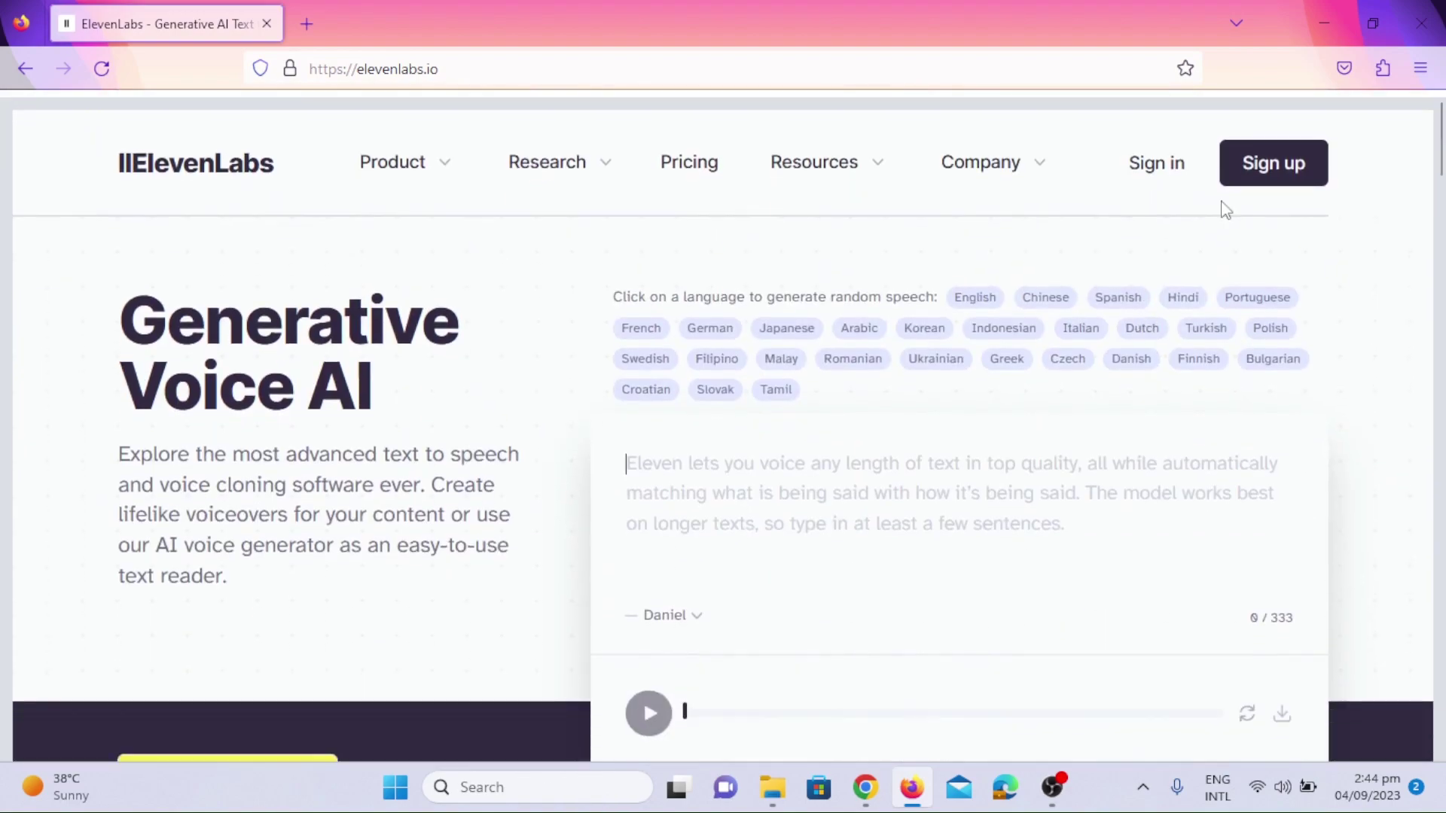
left_click(1160, 161)
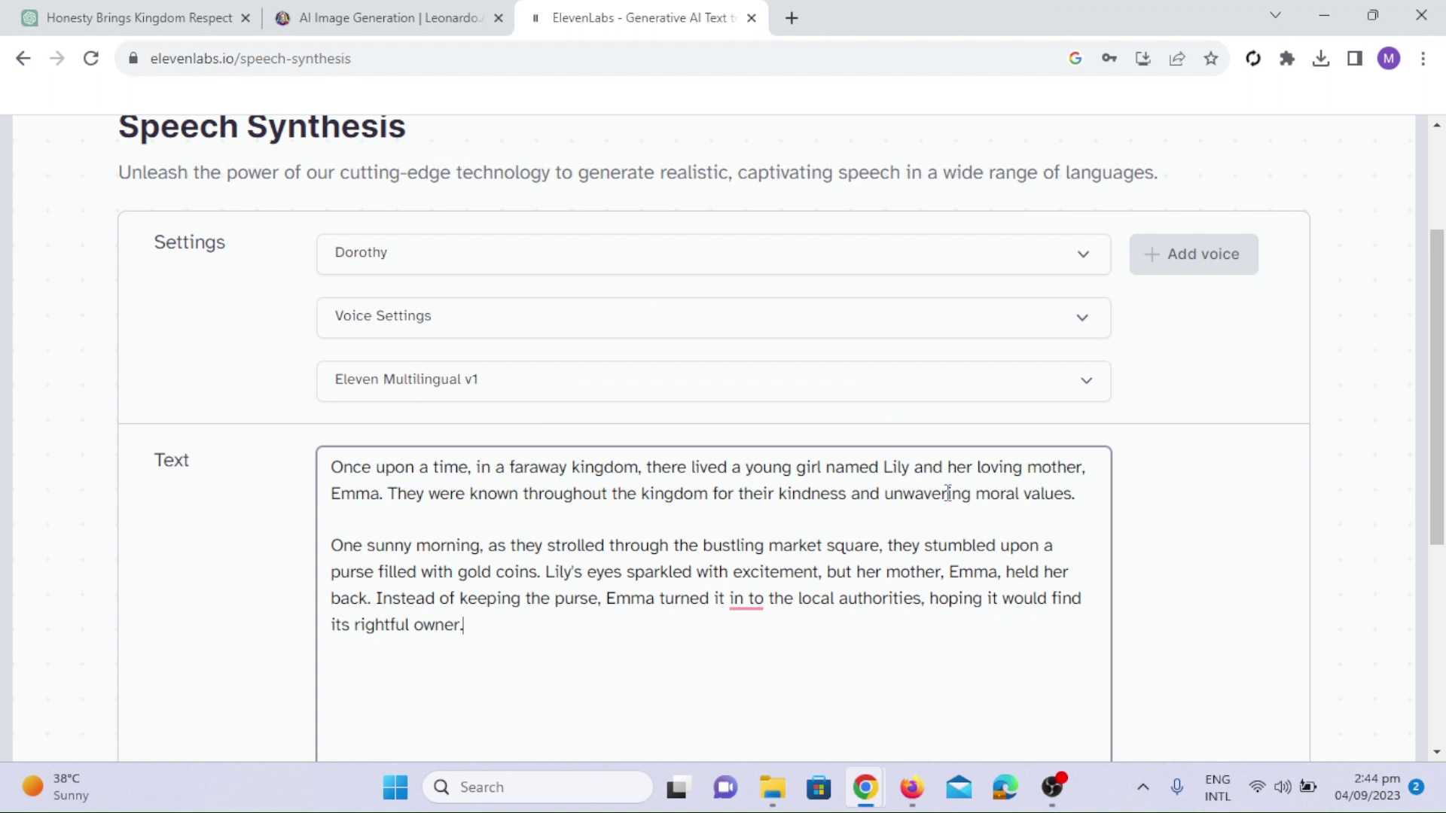
Generate Dorothy-voice narration of the story's opening paragraphs with Eleven Multilingual v1.
scroll(947, 493, "up", 3)
scroll(950, 500, "down", 4)
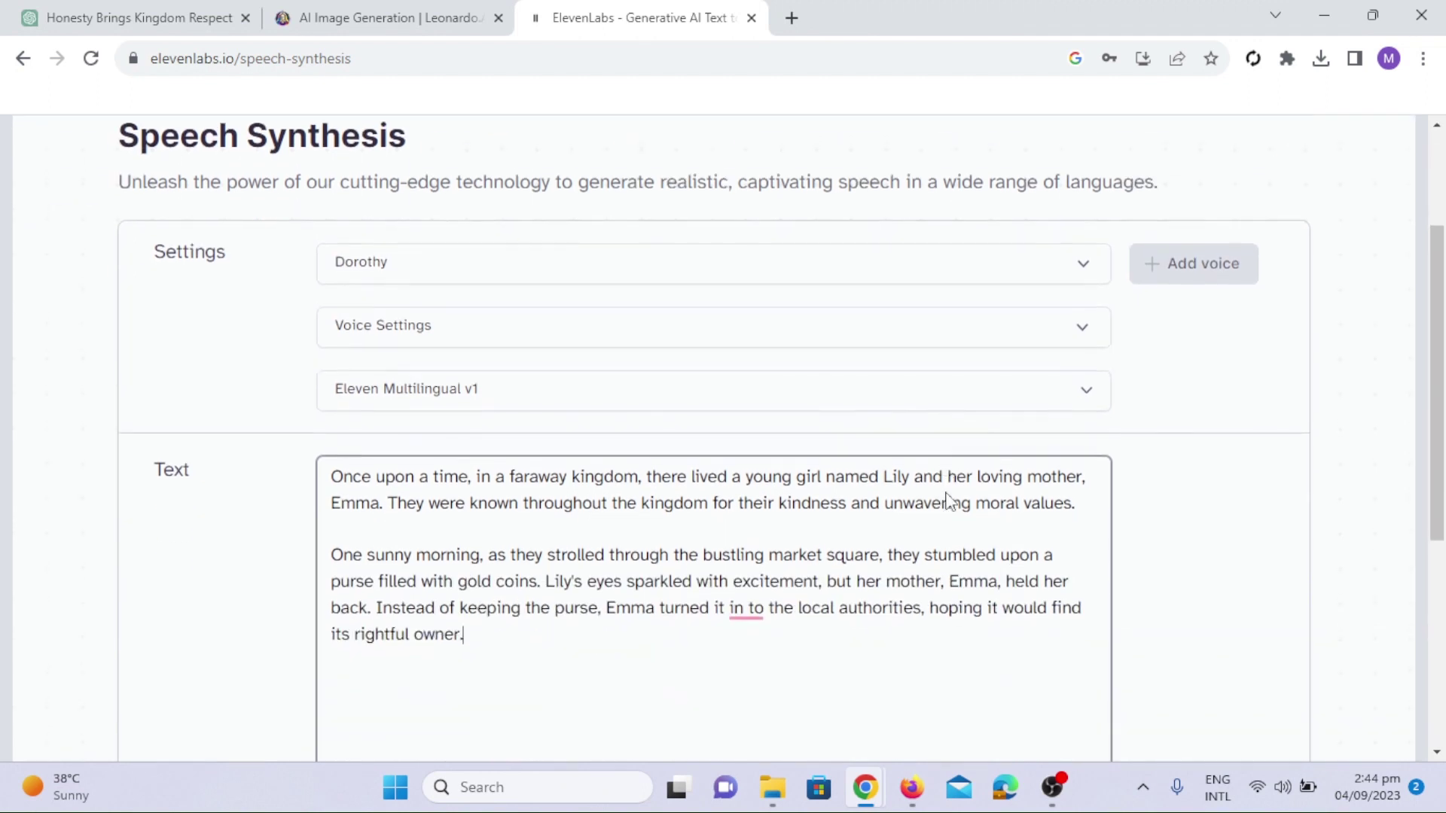
scroll(626, 549, "down", 4)
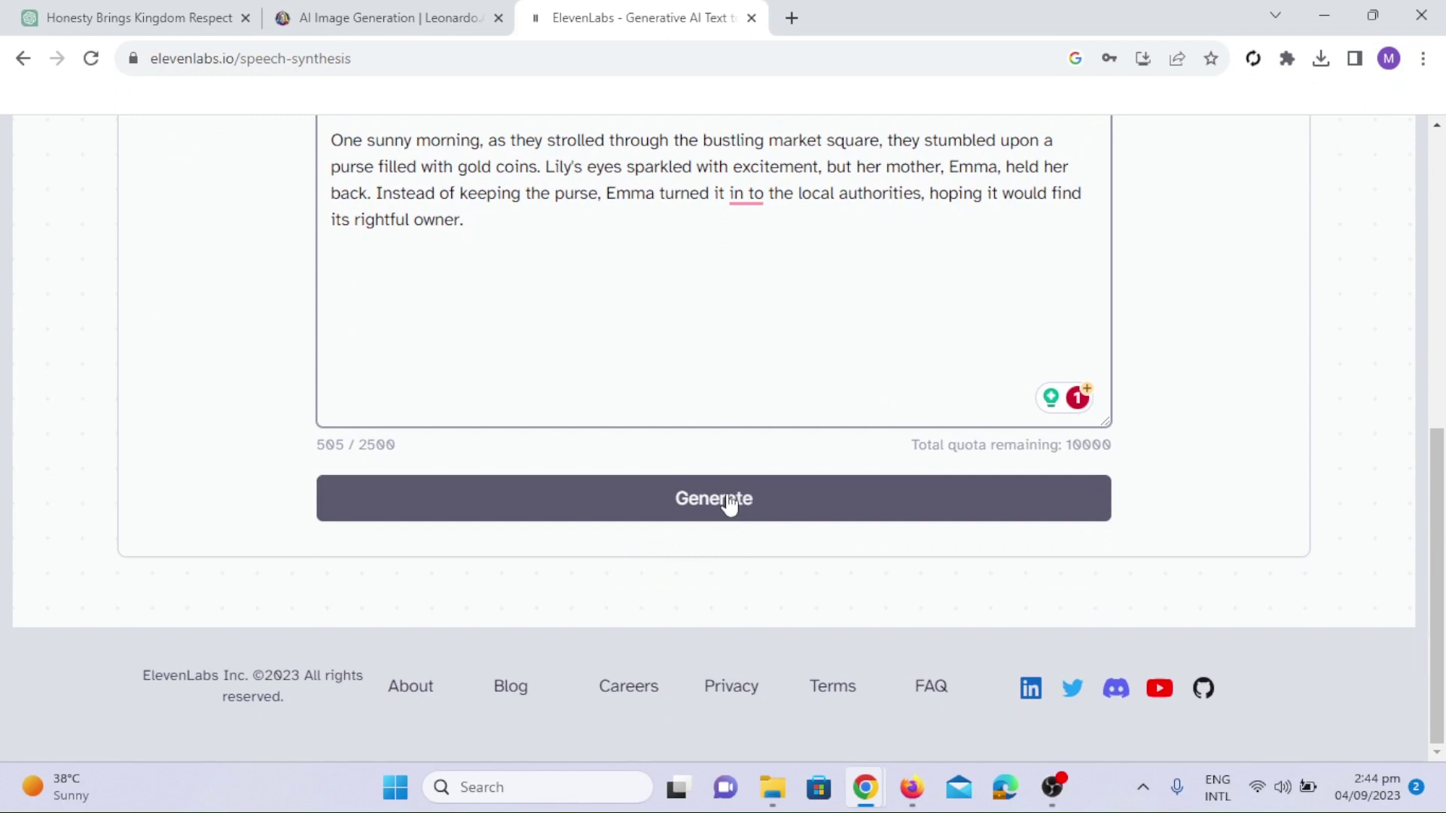
left_click(727, 501)
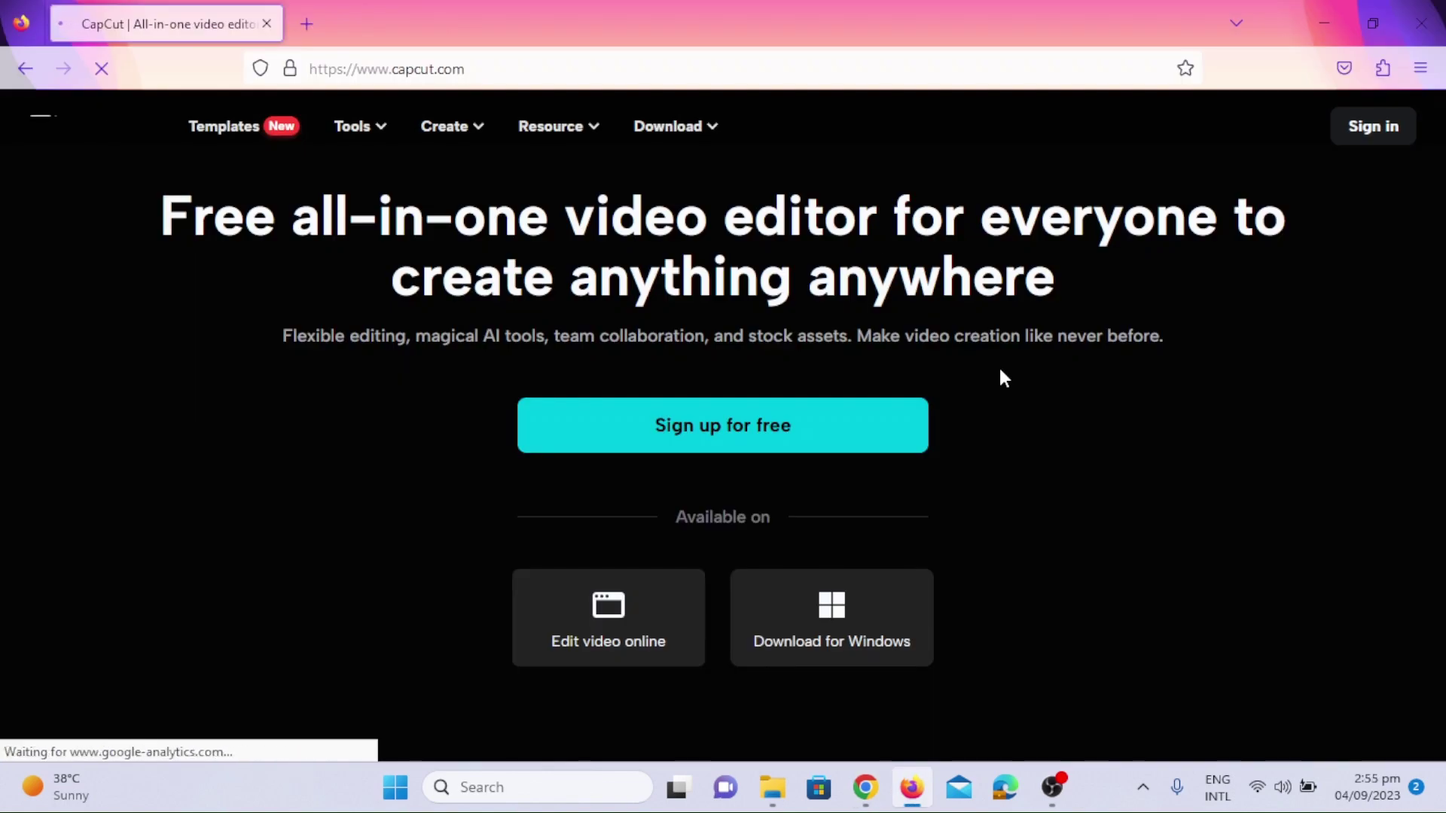
Browse the CapCut website and dismiss the Google sign-in prompt.
scroll(1003, 377, "down", 5)
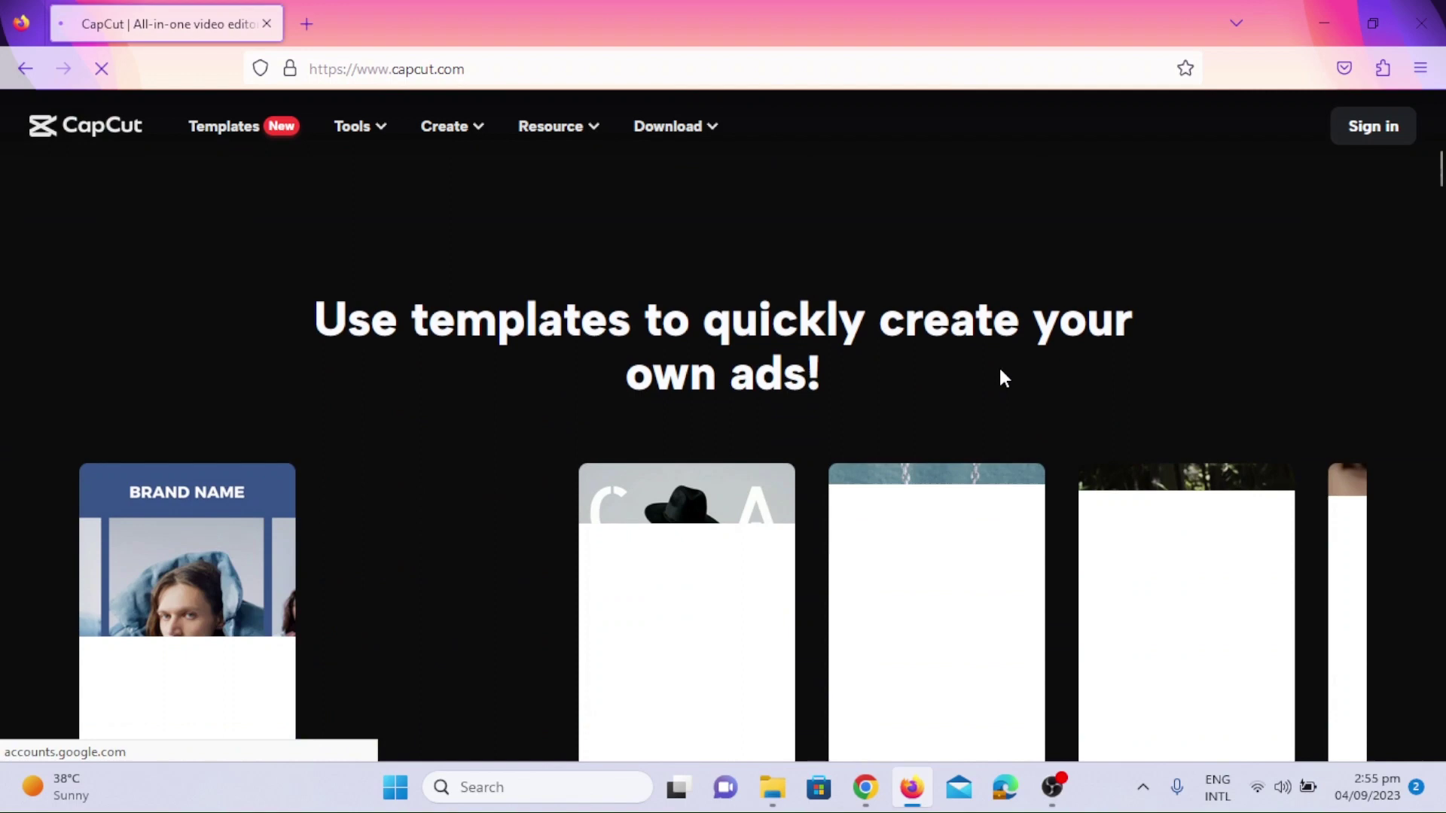
scroll(1001, 376, "down", 3)
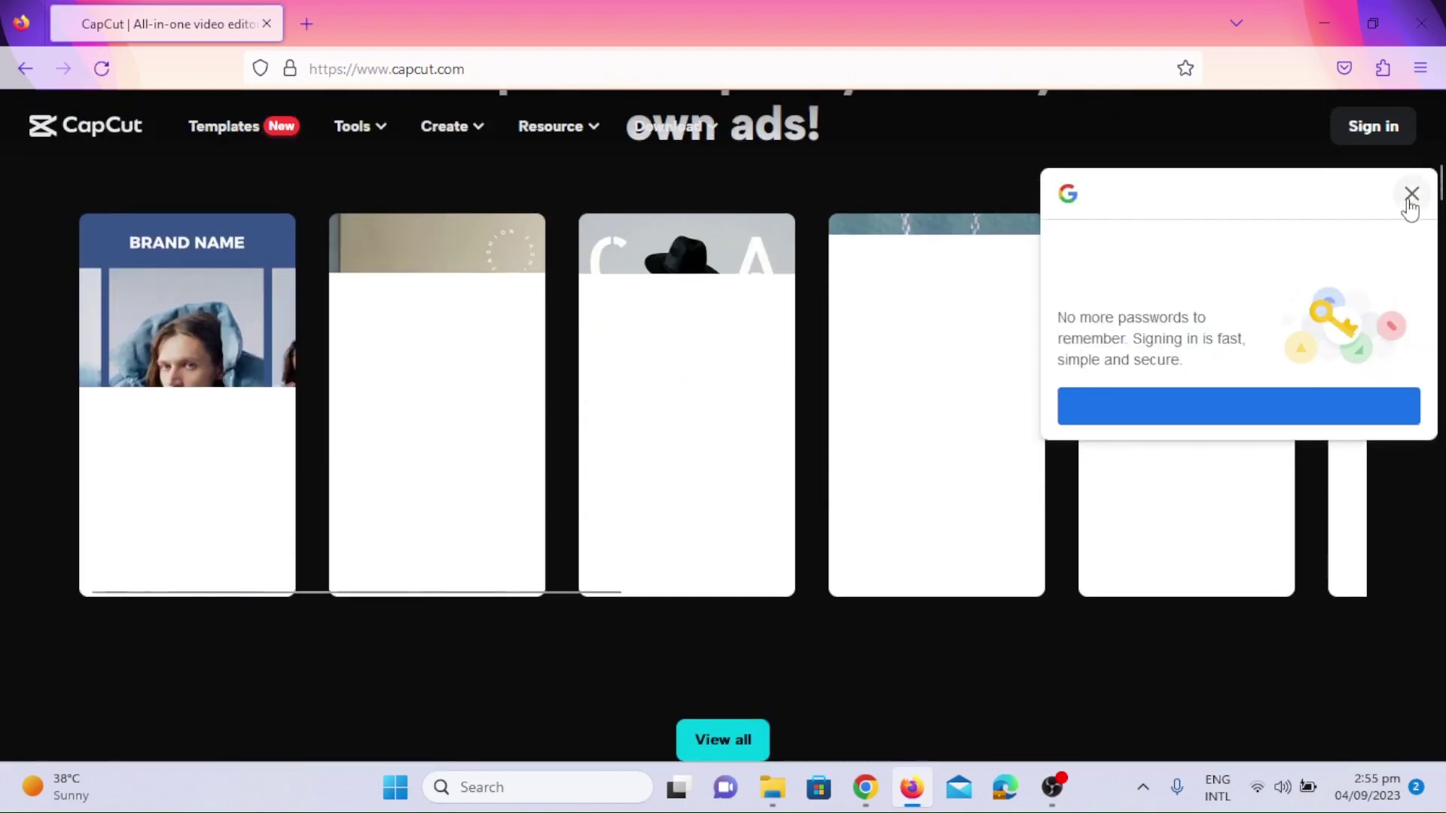
left_click(1410, 195)
Open the media import dialog in the CapCut editor's project 0904.
scroll(1171, 454, "up", 8)
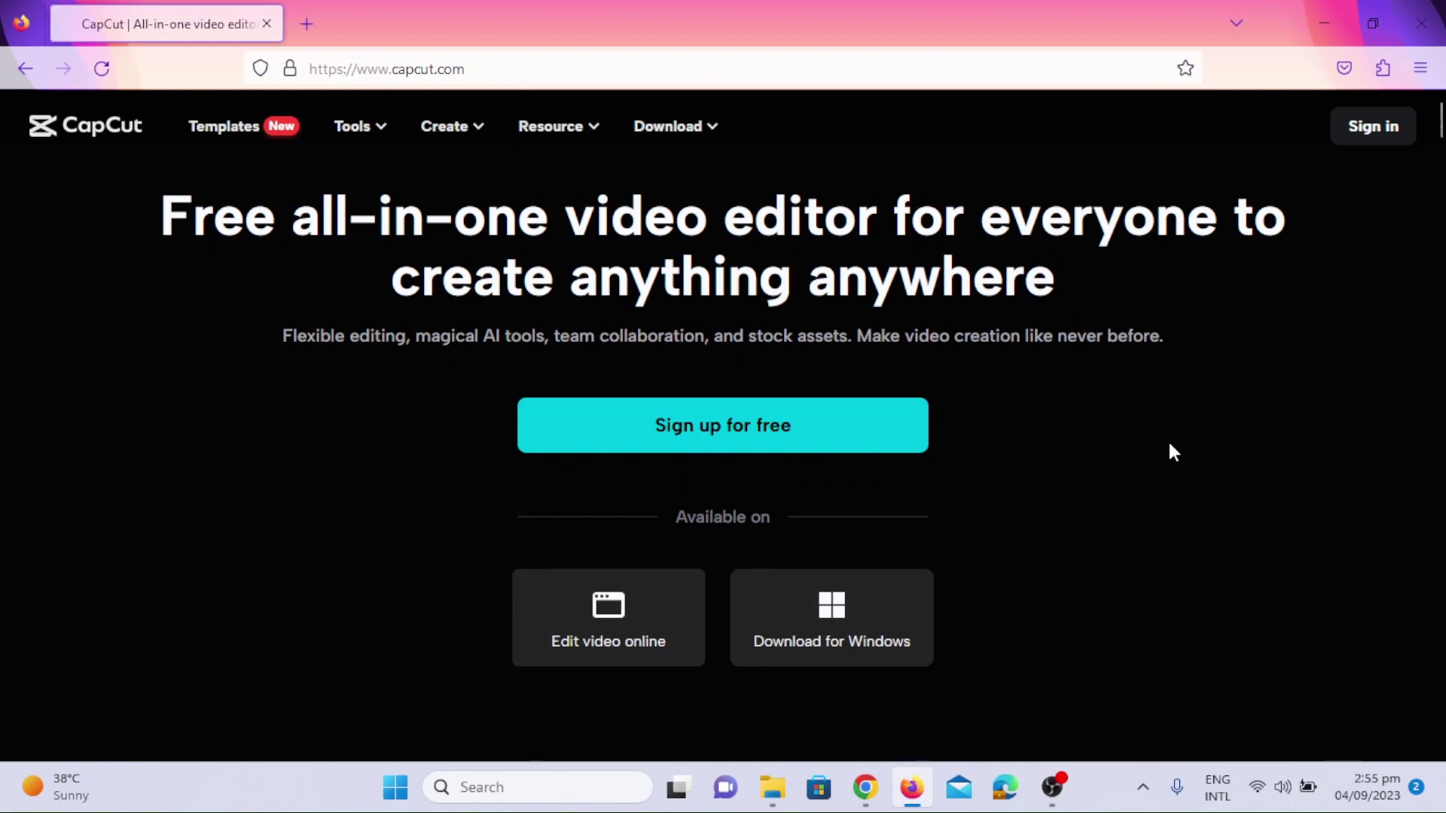
scroll(1015, 574, "down", 8)
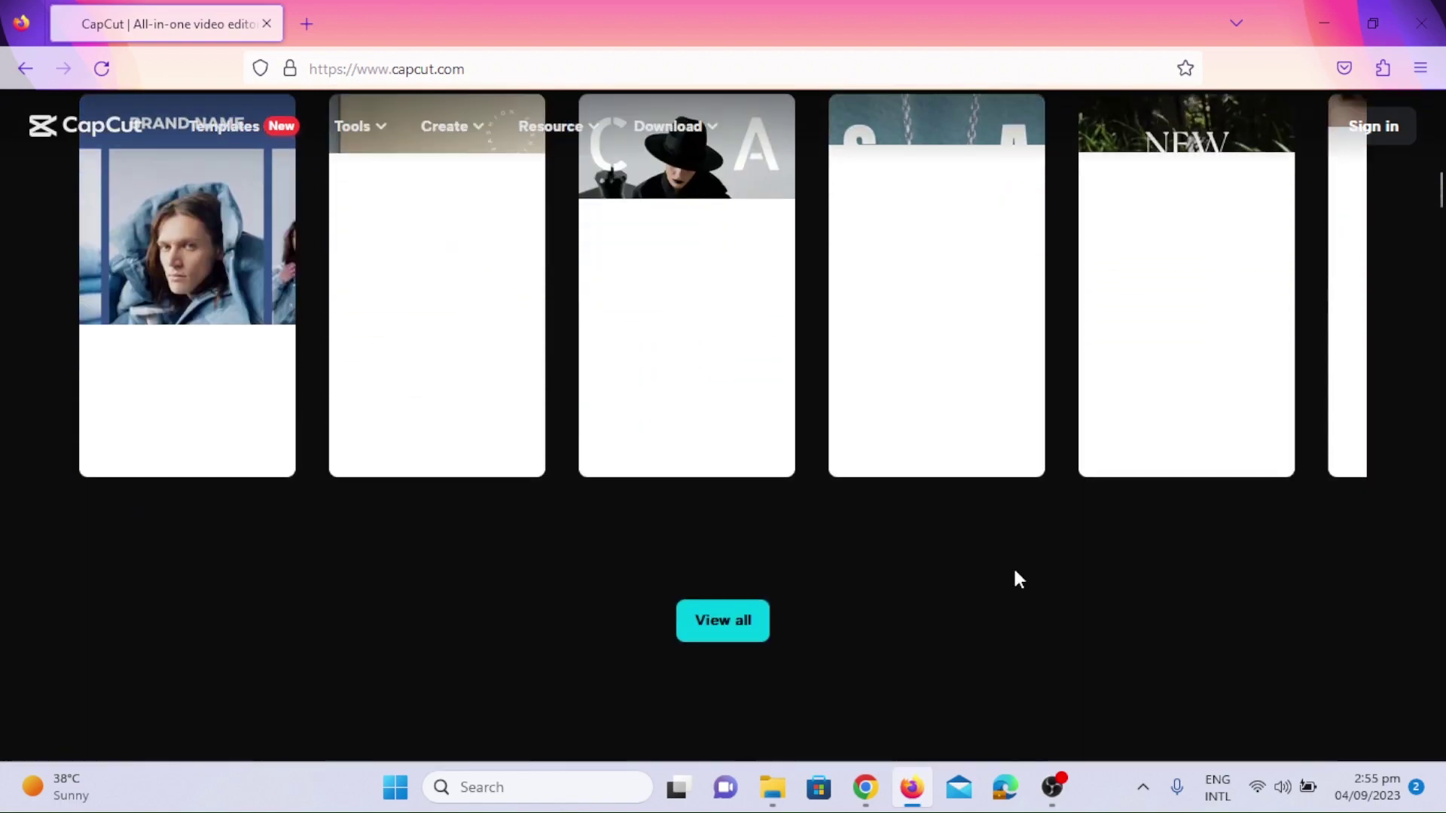
scroll(1015, 574, "down", 10)
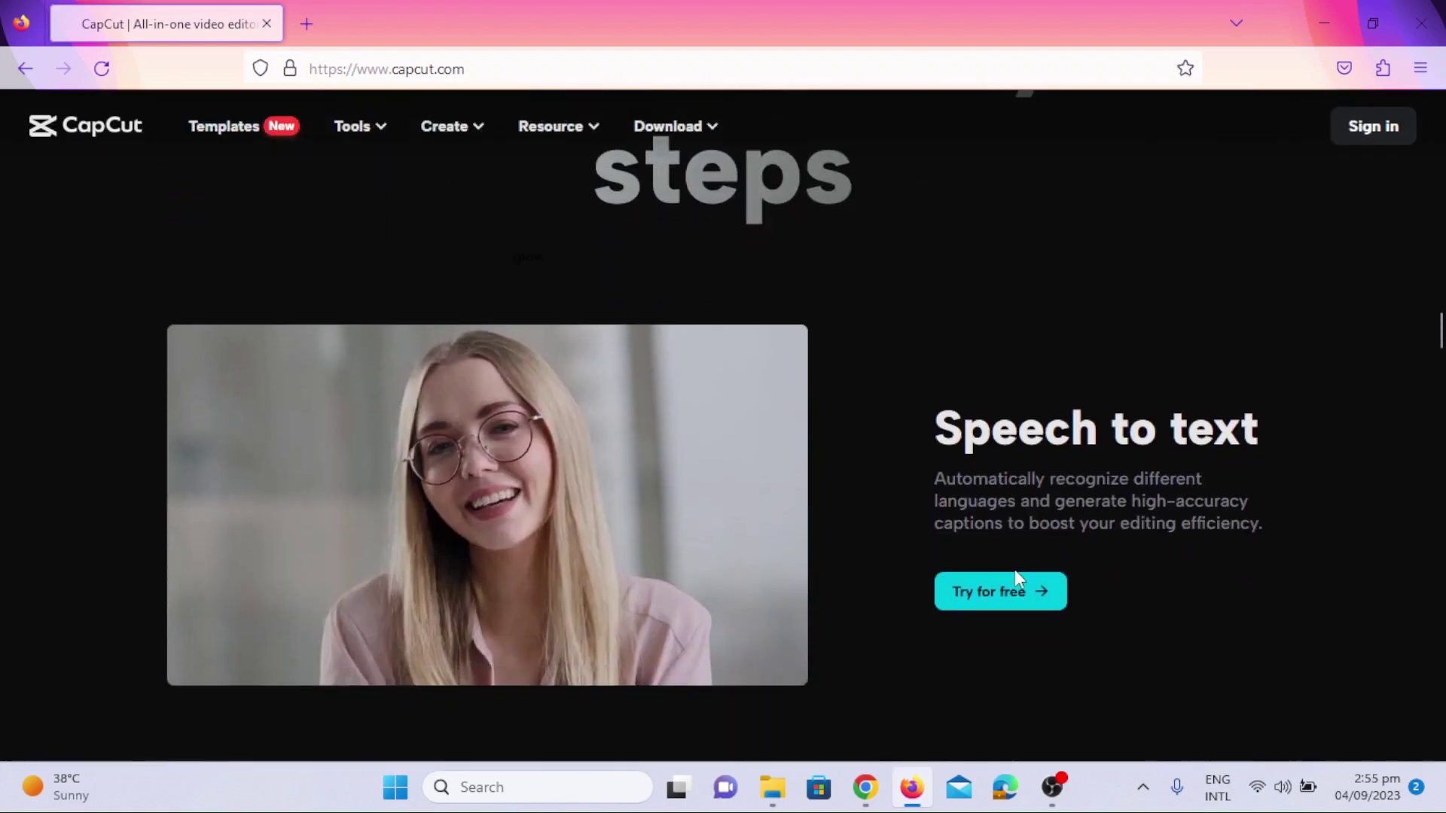
scroll(1014, 571, "up", 15)
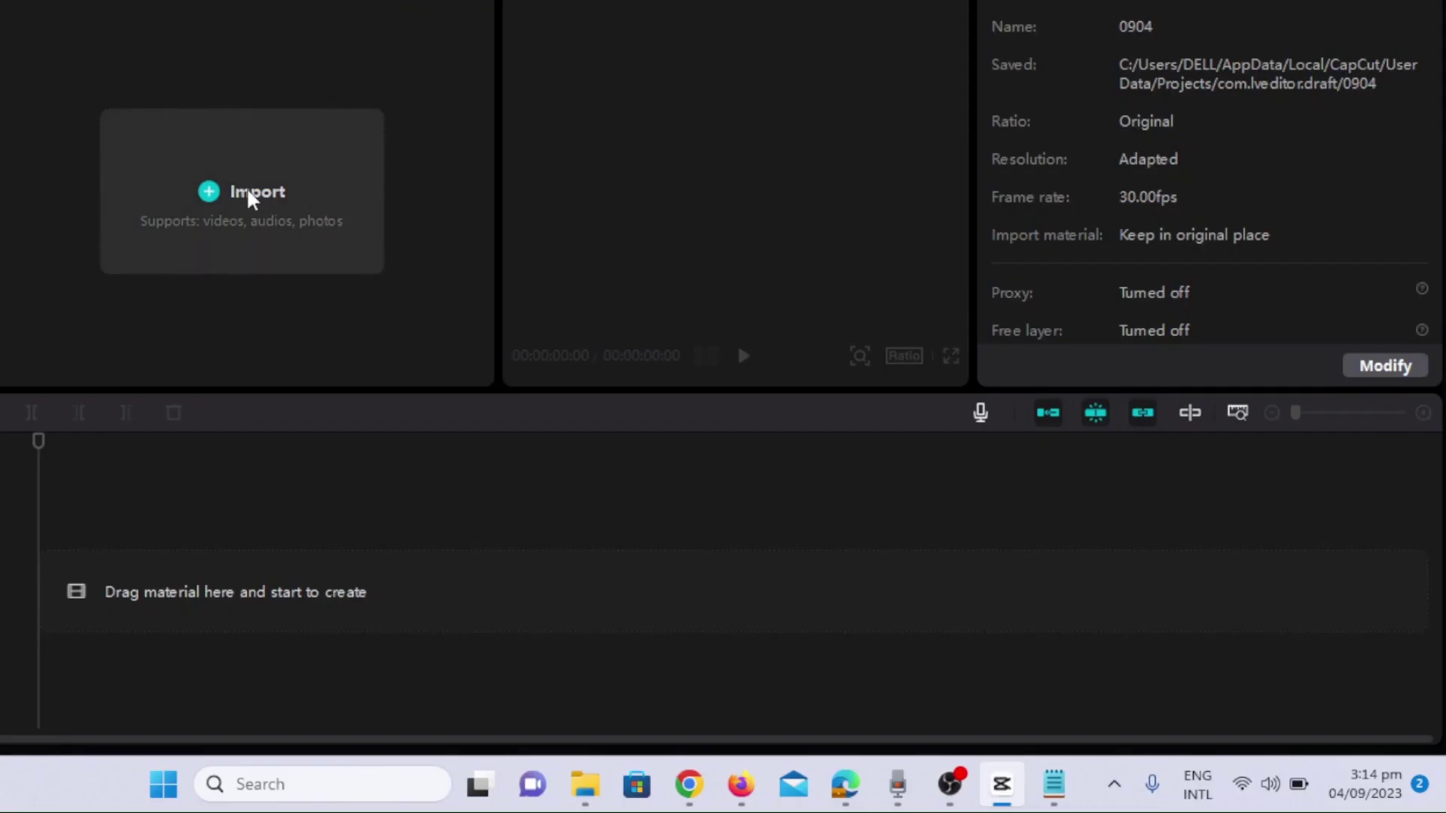
left_click(251, 198)
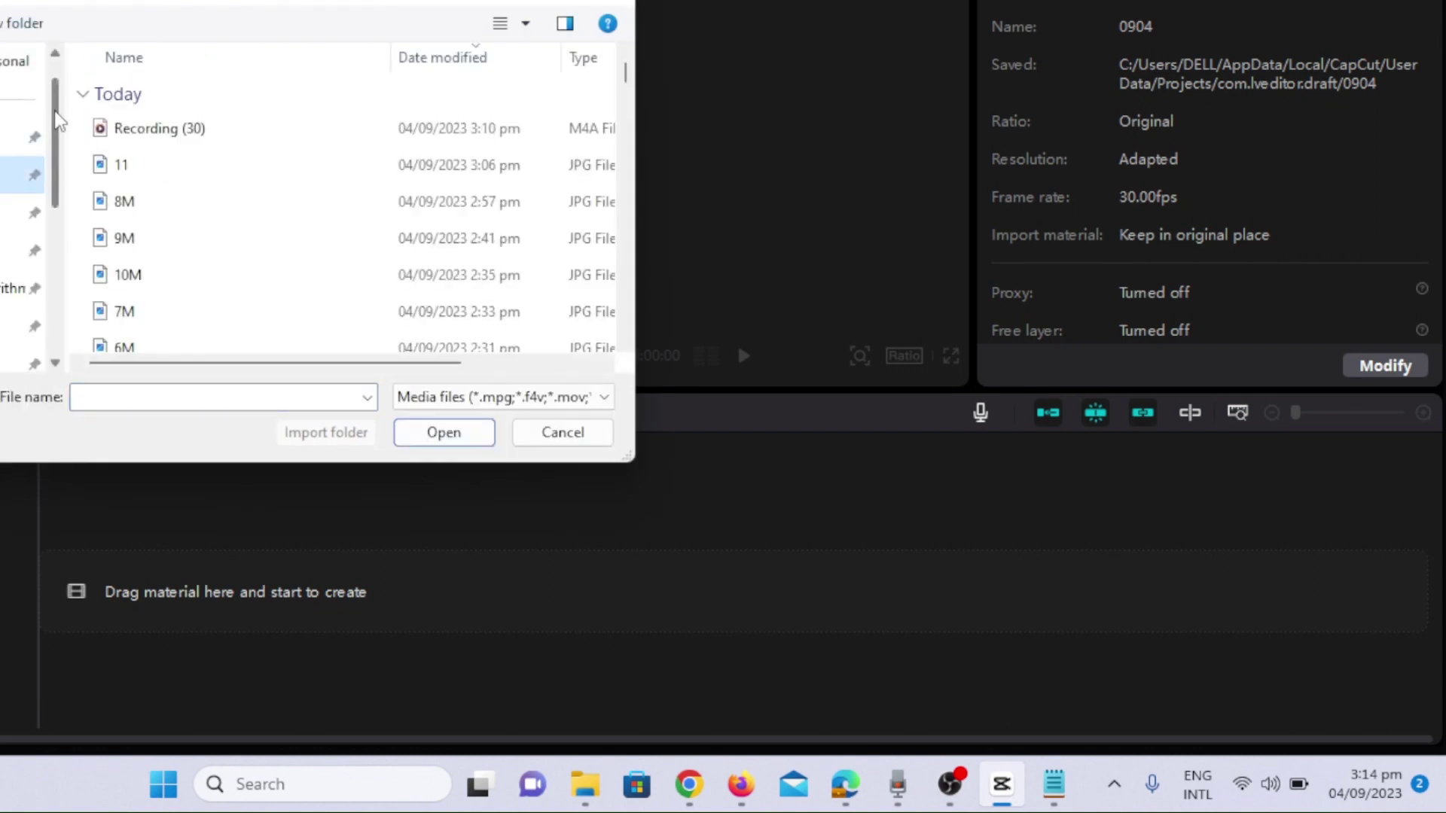
Import Recording (30) and the generated JPG story images into the media library.
scroll(59, 122, "down", 1)
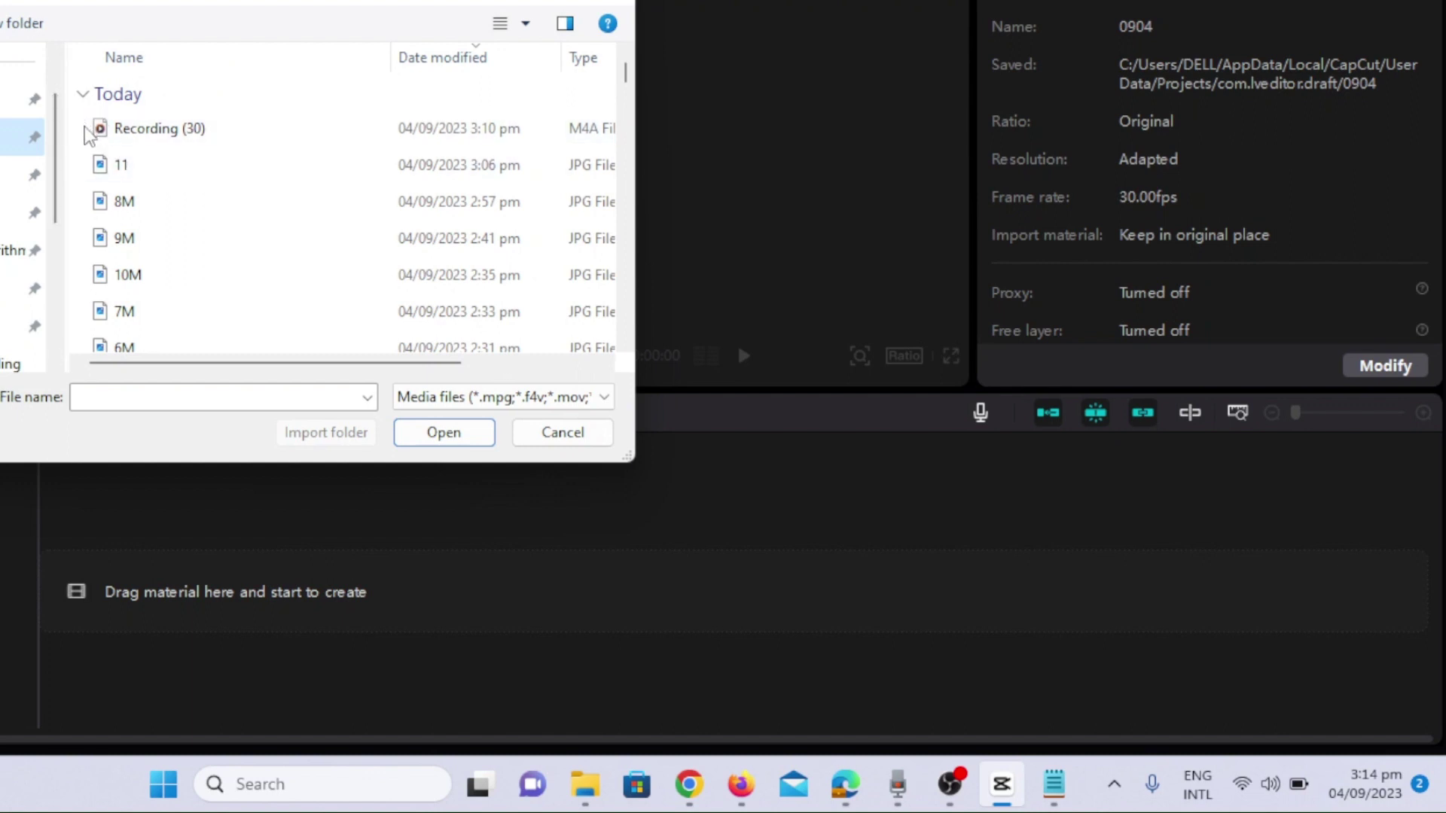
left_click_drag(84, 128, 179, 299)
left_click(439, 432)
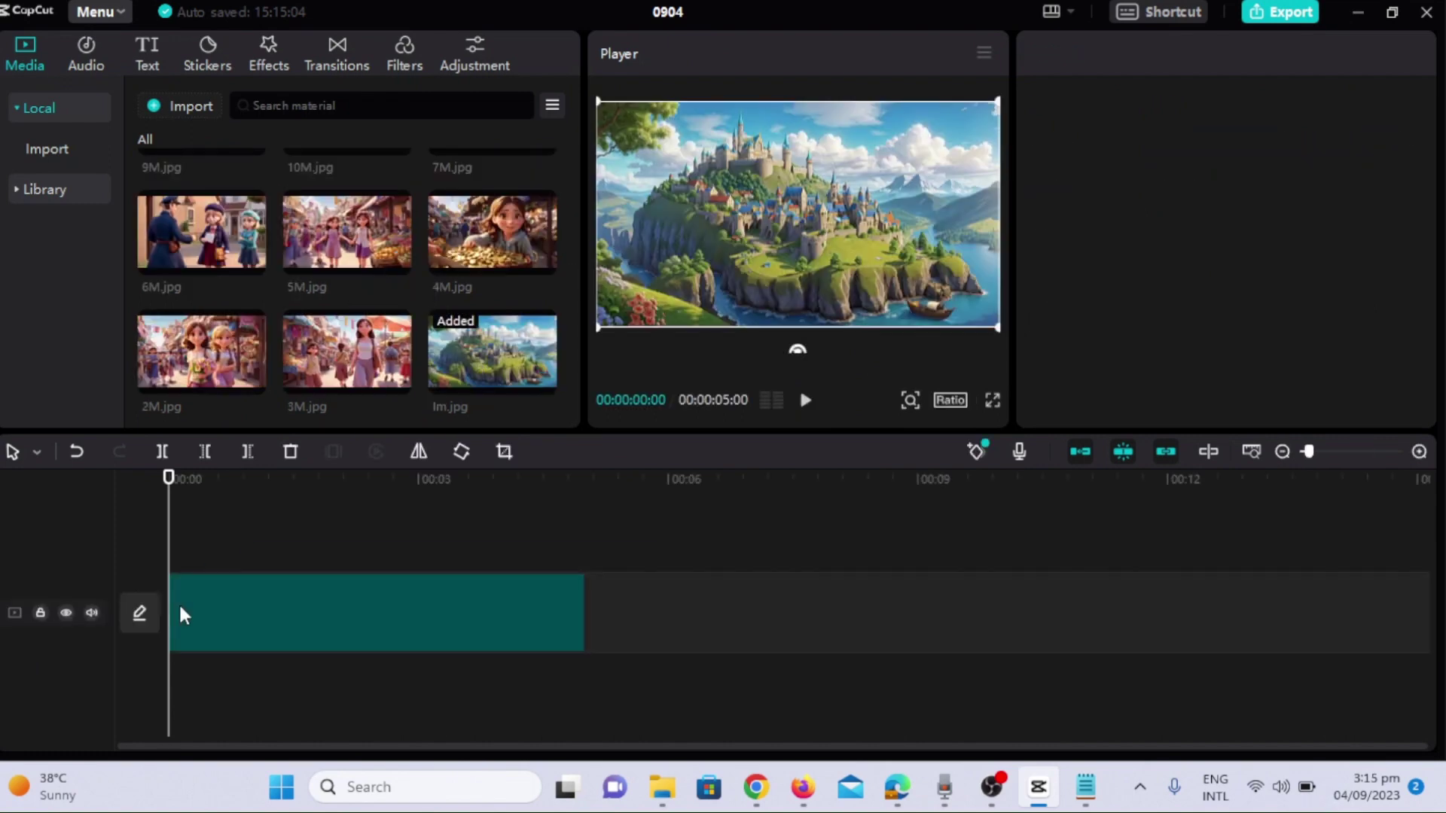
Lay the story images Im.jpg through 10M.jpg end to end on the timeline in order.
left_click_drag(201, 352, 594, 613)
left_click_drag(347, 352, 1016, 598)
left_click_drag(492, 231, 884, 542)
left_click_drag(347, 231, 1017, 613)
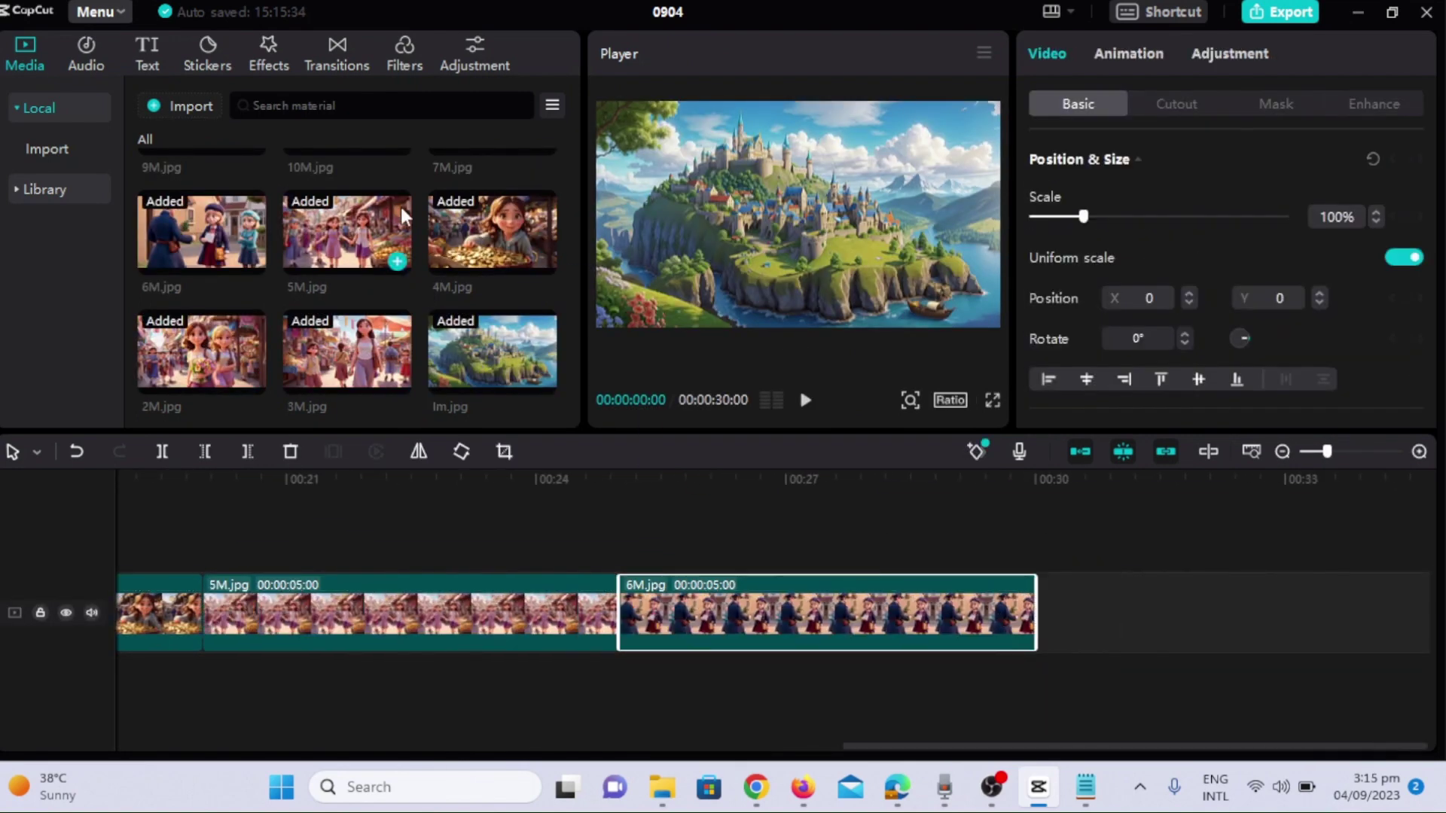
scroll(346, 286, "up", 3)
left_click_drag(492, 324, 1129, 613)
left_click_drag(492, 186, 1129, 613)
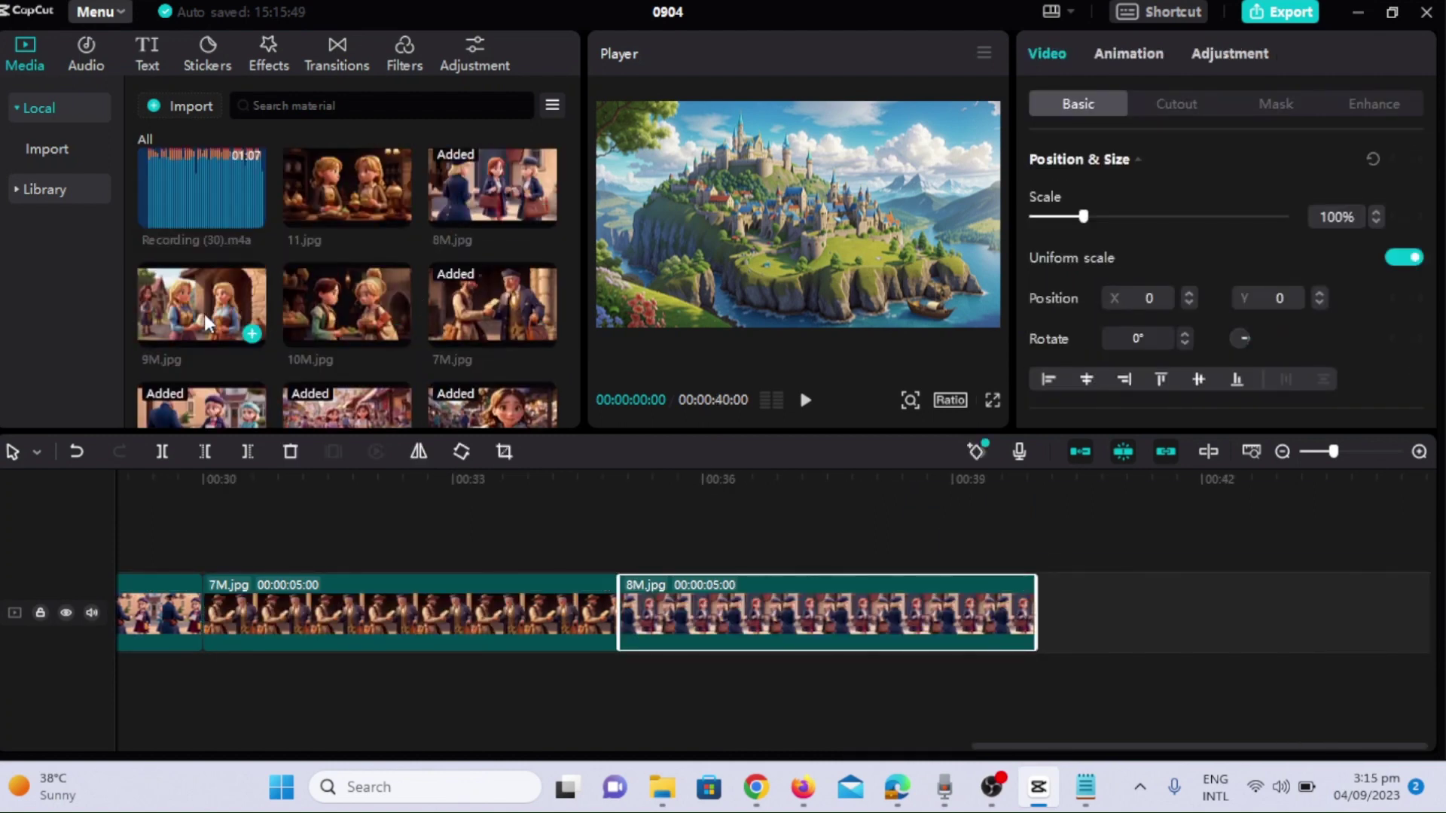
left_click_drag(207, 323, 1130, 613)
left_click_drag(347, 304, 301, 613)
Place Recording (30).m4a on a track beneath the images and select the Im.jpg clip for animation.
left_click_drag(347, 186, 171, 662)
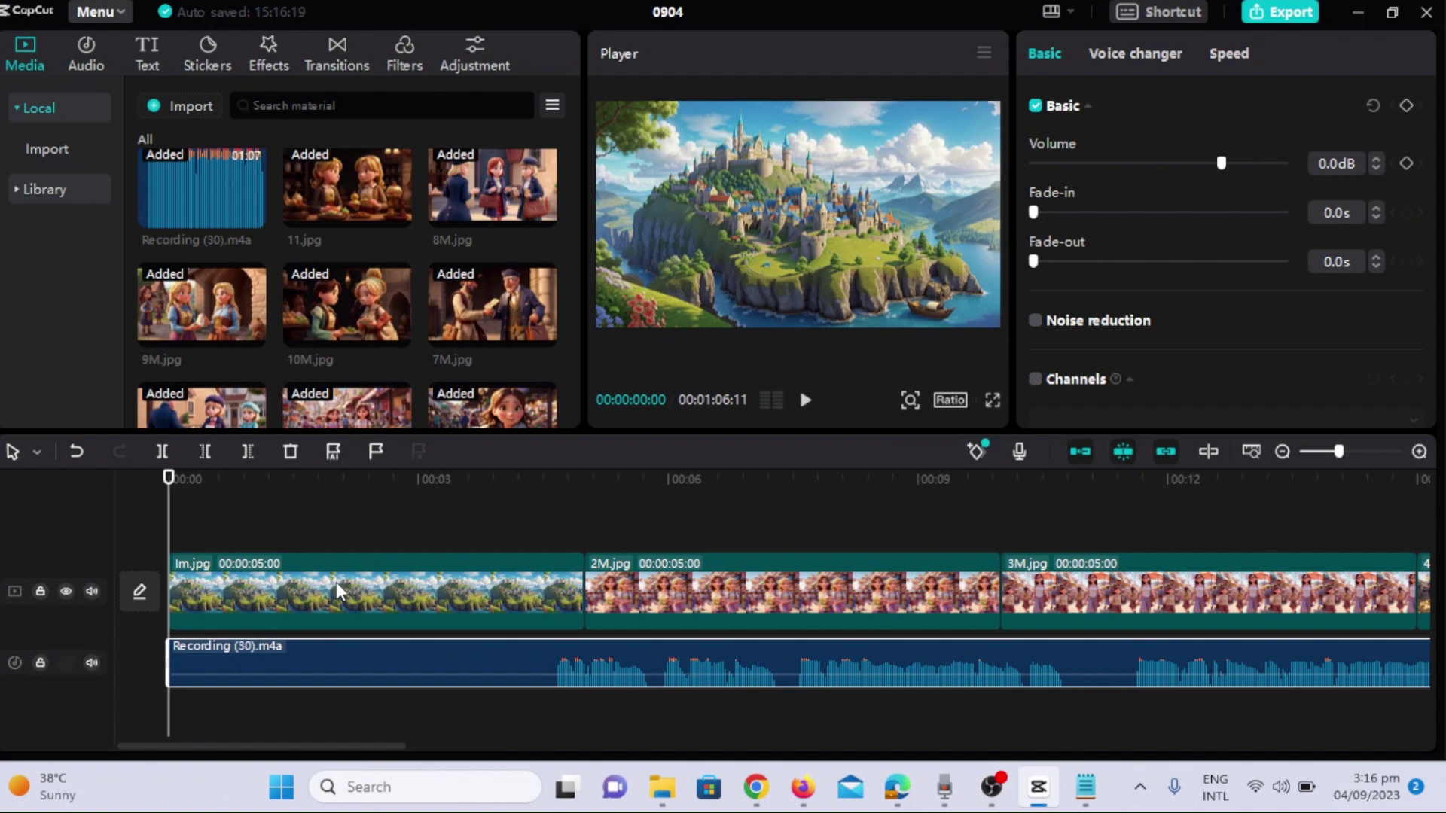
left_click(350, 580)
left_click(1146, 57)
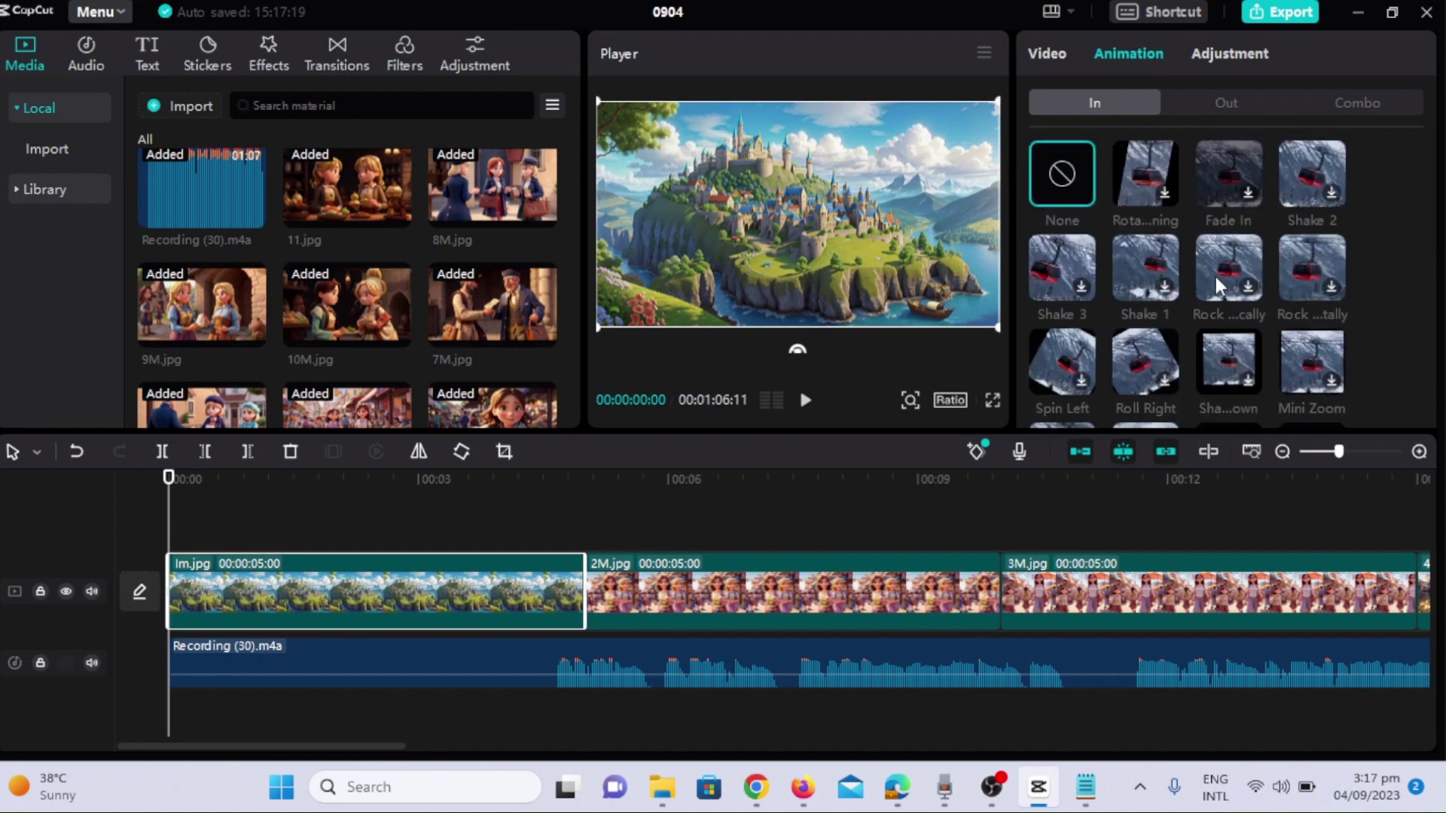
Give Im.jpg Mini Zoom, 2M an entrance animation, 3M Zoom In, and 4M an entrance animation.
left_click(1312, 362)
left_click(749, 595)
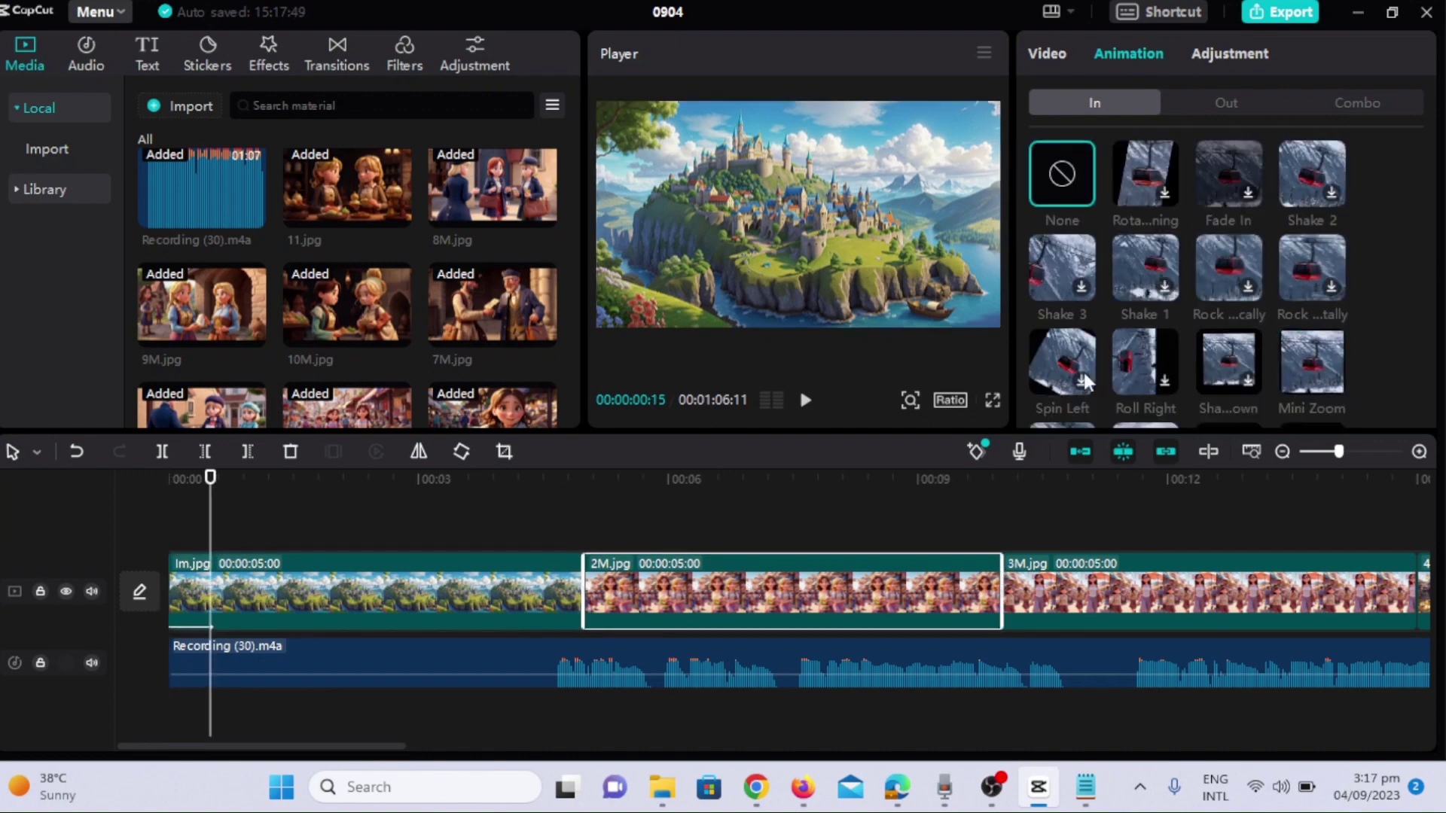
left_click(1146, 361)
scroll(753, 595, "right", 5)
left_click(752, 594)
scroll(1231, 288, "down", 2)
left_click(1228, 286)
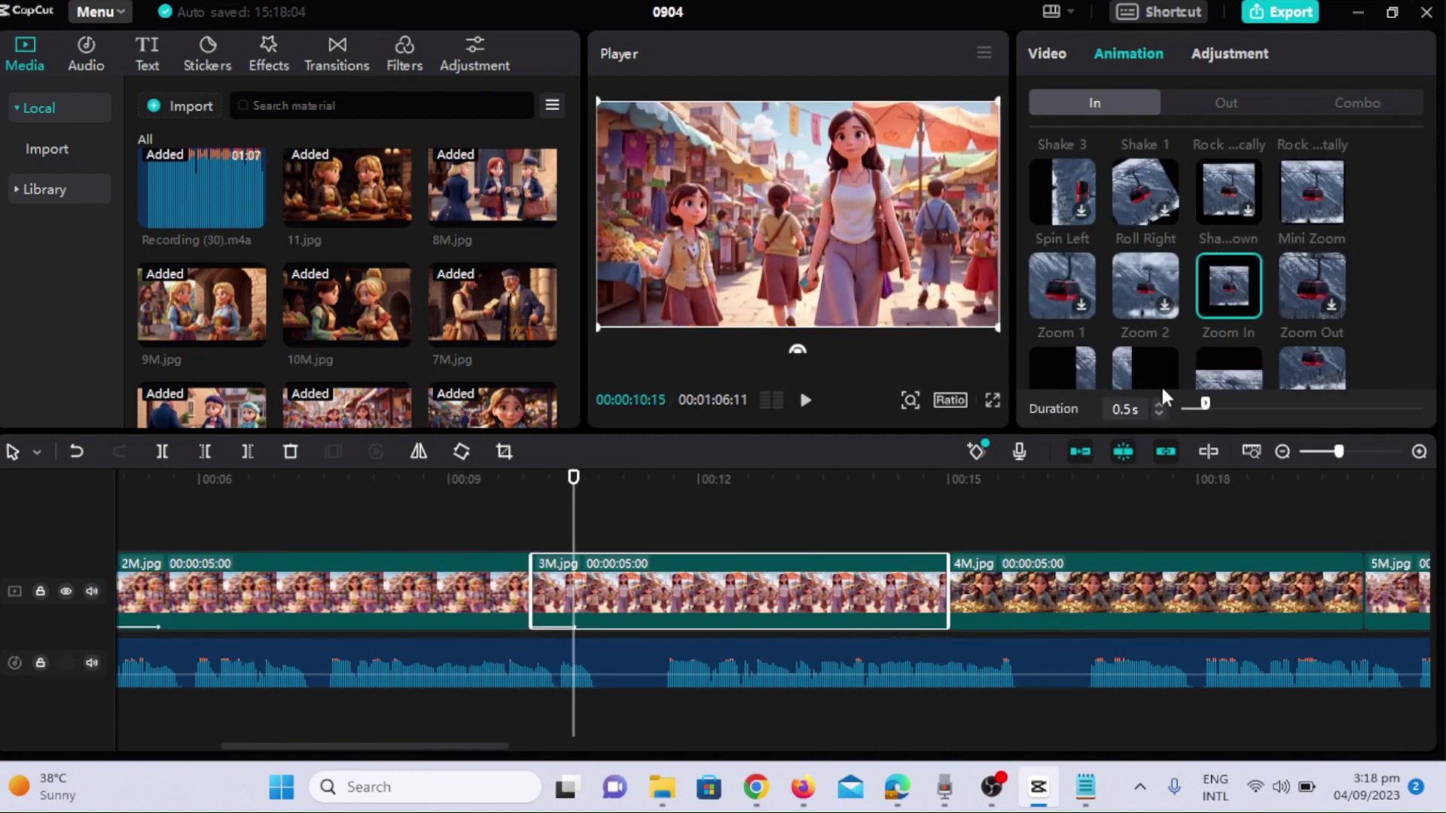
scroll(828, 595, "right", 5)
left_click(828, 594)
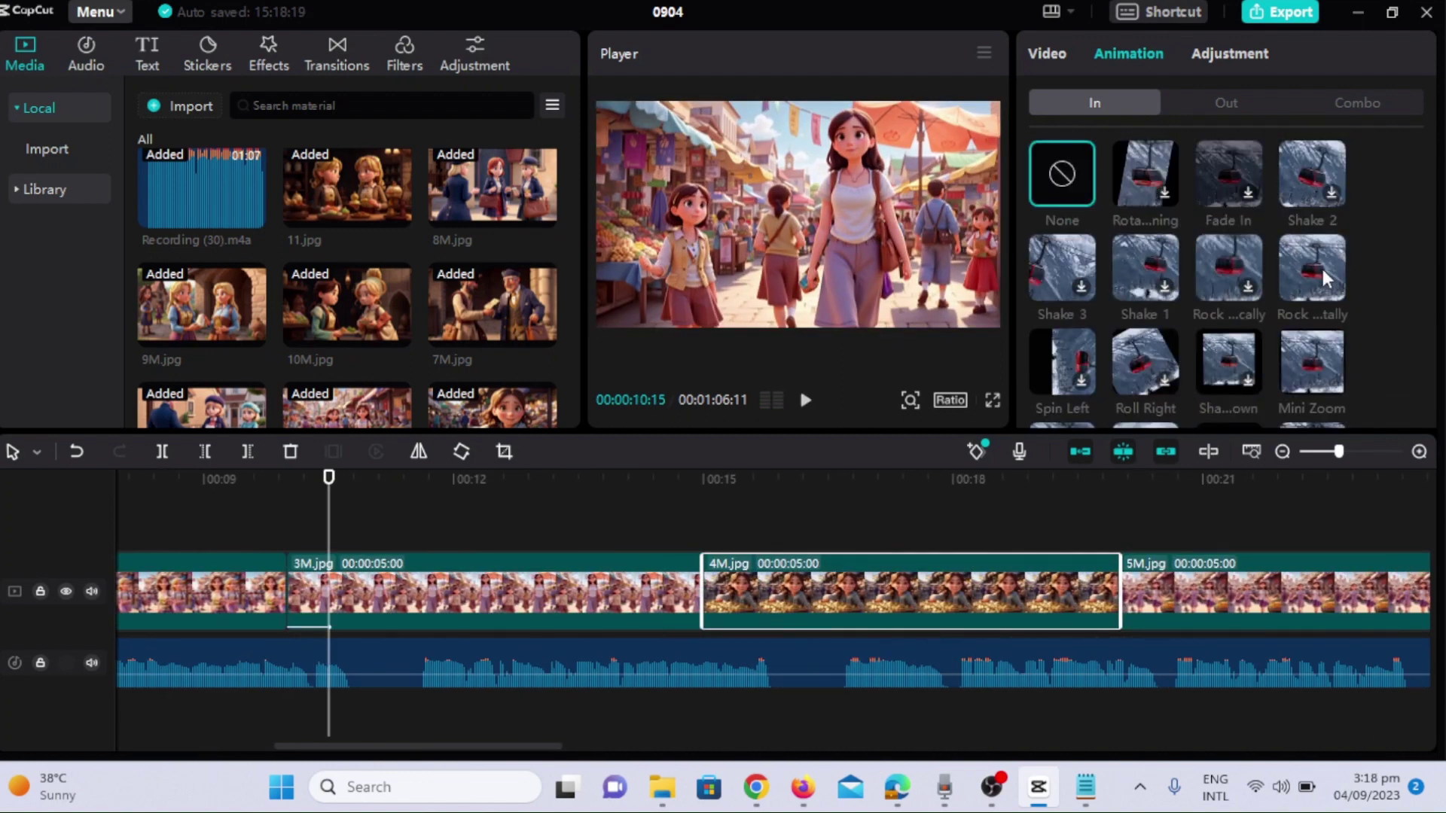
left_click(1312, 361)
Add entrance animations to clips 4M and 5M, and Zoom In to clip 6M.
scroll(828, 595, "right", 5)
left_click(602, 594)
left_click(1311, 362)
left_click(1016, 595)
scroll(1235, 301, "down", 2)
left_click(1235, 380)
Give clip 7M an entrance animation, 8M Shake 3, and 10M and 9M Zoom Out.
left_click(1325, 595)
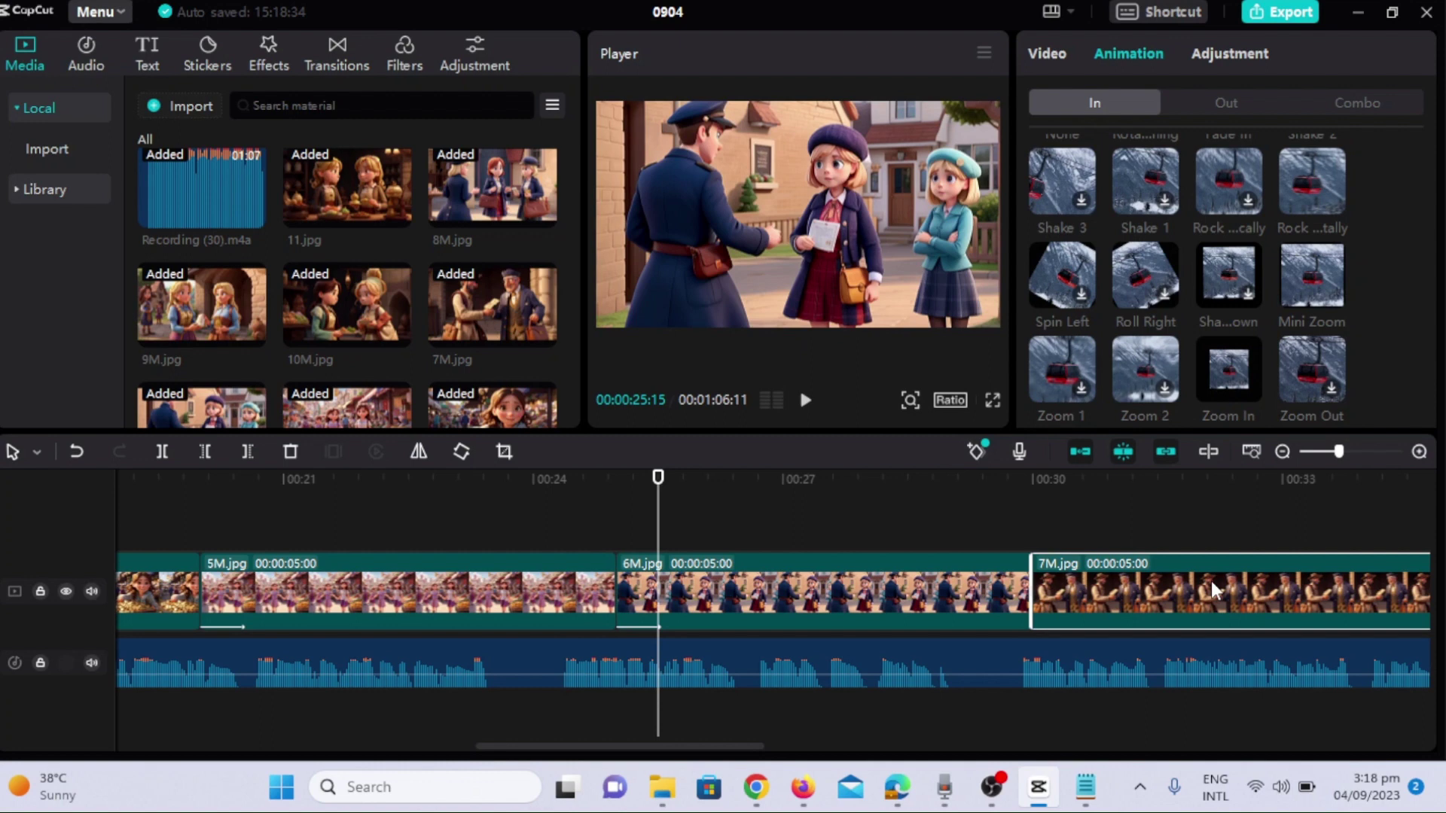
left_click(1145, 180)
left_click(979, 595)
left_click(1061, 180)
scroll(828, 595, "right", 5)
left_click(979, 595)
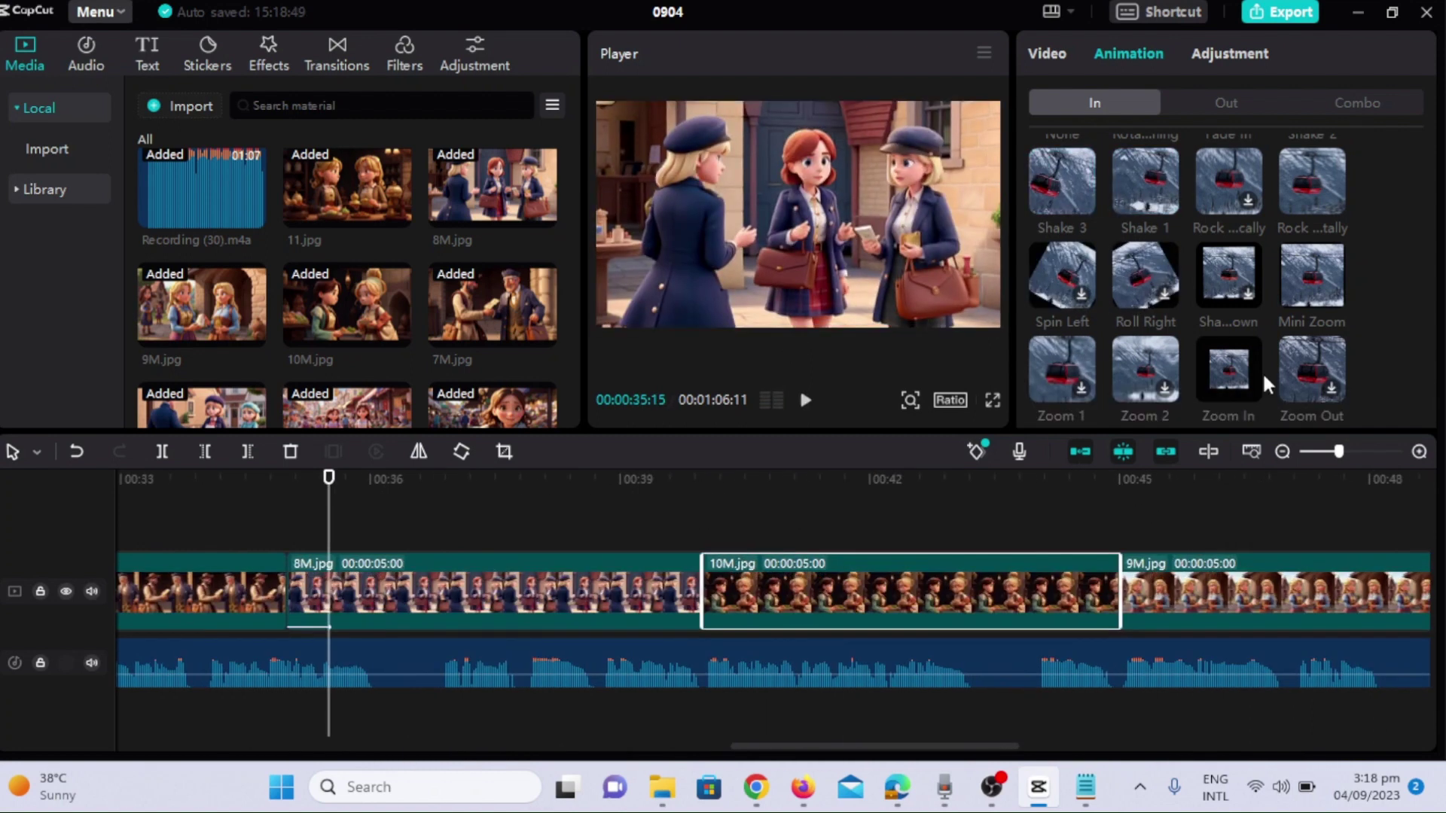
left_click(1312, 369)
left_click(1167, 594)
left_click(1312, 369)
Give 11.jpg the Zoom In animation, preview the animated clips, and fit the timeline to view.
scroll(828, 595, "right", 3)
scroll(1234, 301, "down", 2)
left_click(1187, 577)
scroll(1228, 248, "up", 1)
left_click(1228, 233)
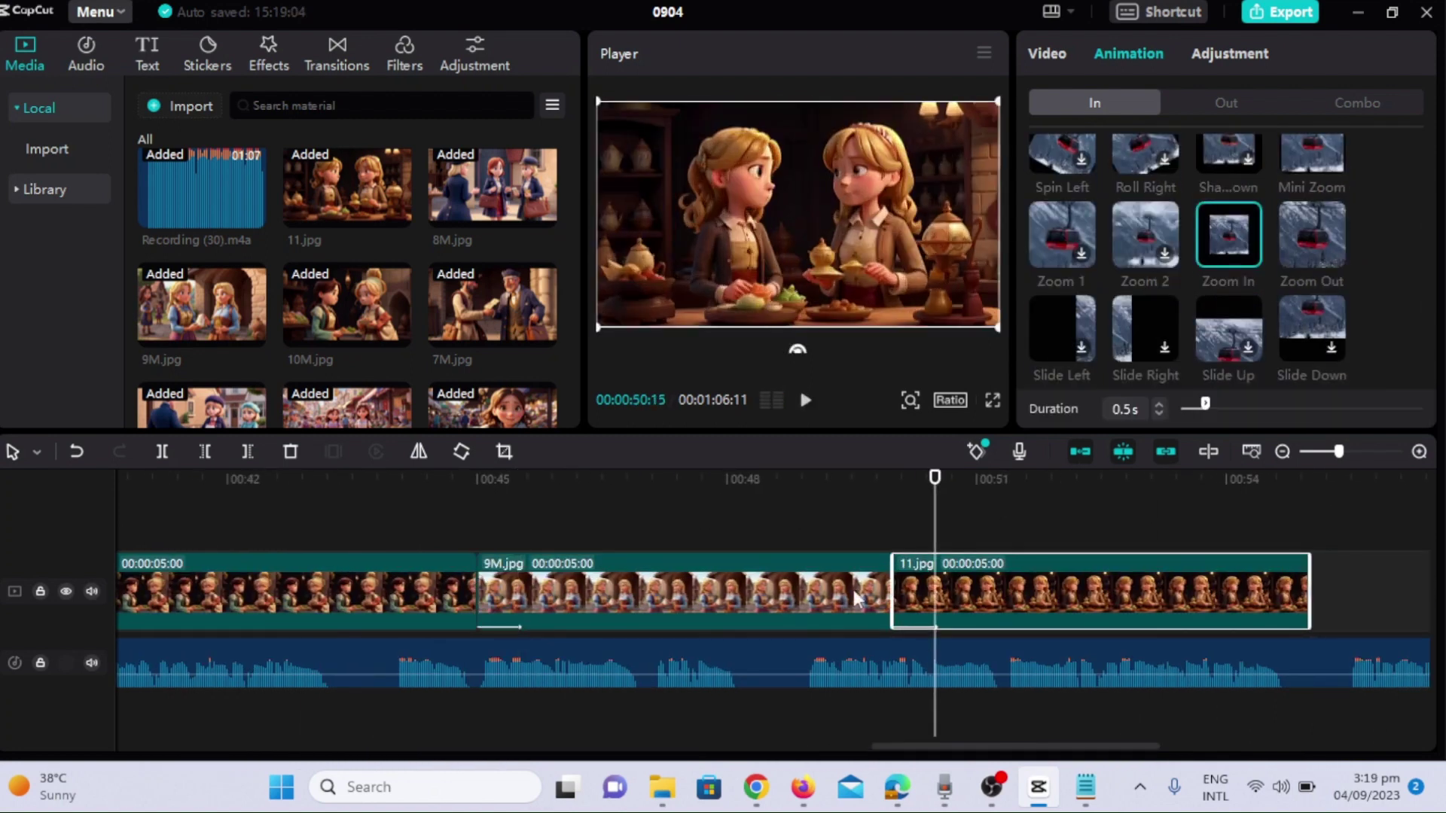
left_click(805, 400)
left_click(805, 400)
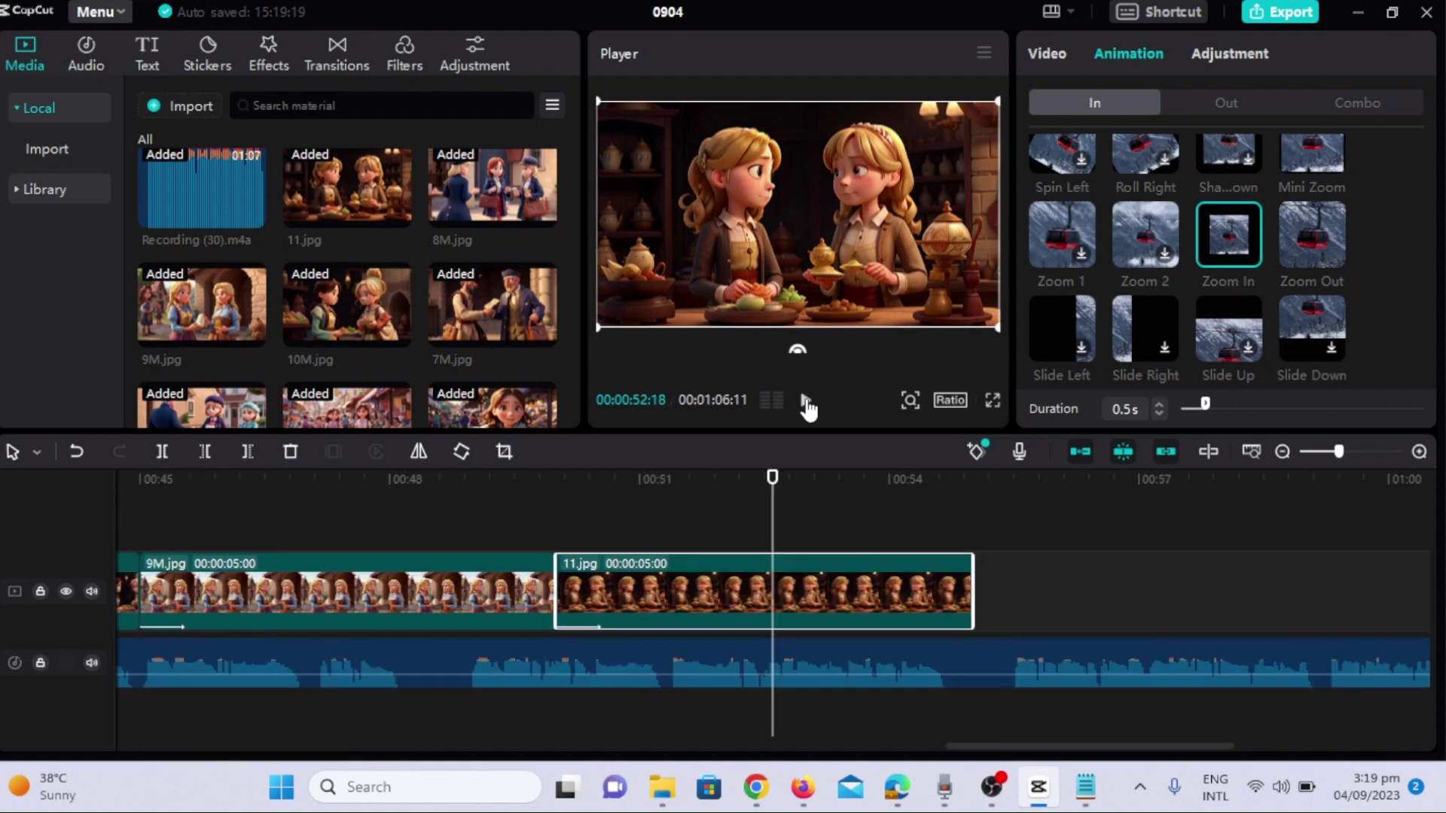
key("ctrl+minus")
key("ctrl+minus")
Add a Flip II transition at the first clip junction and set its duration to 0.7s.
left_click(336, 54)
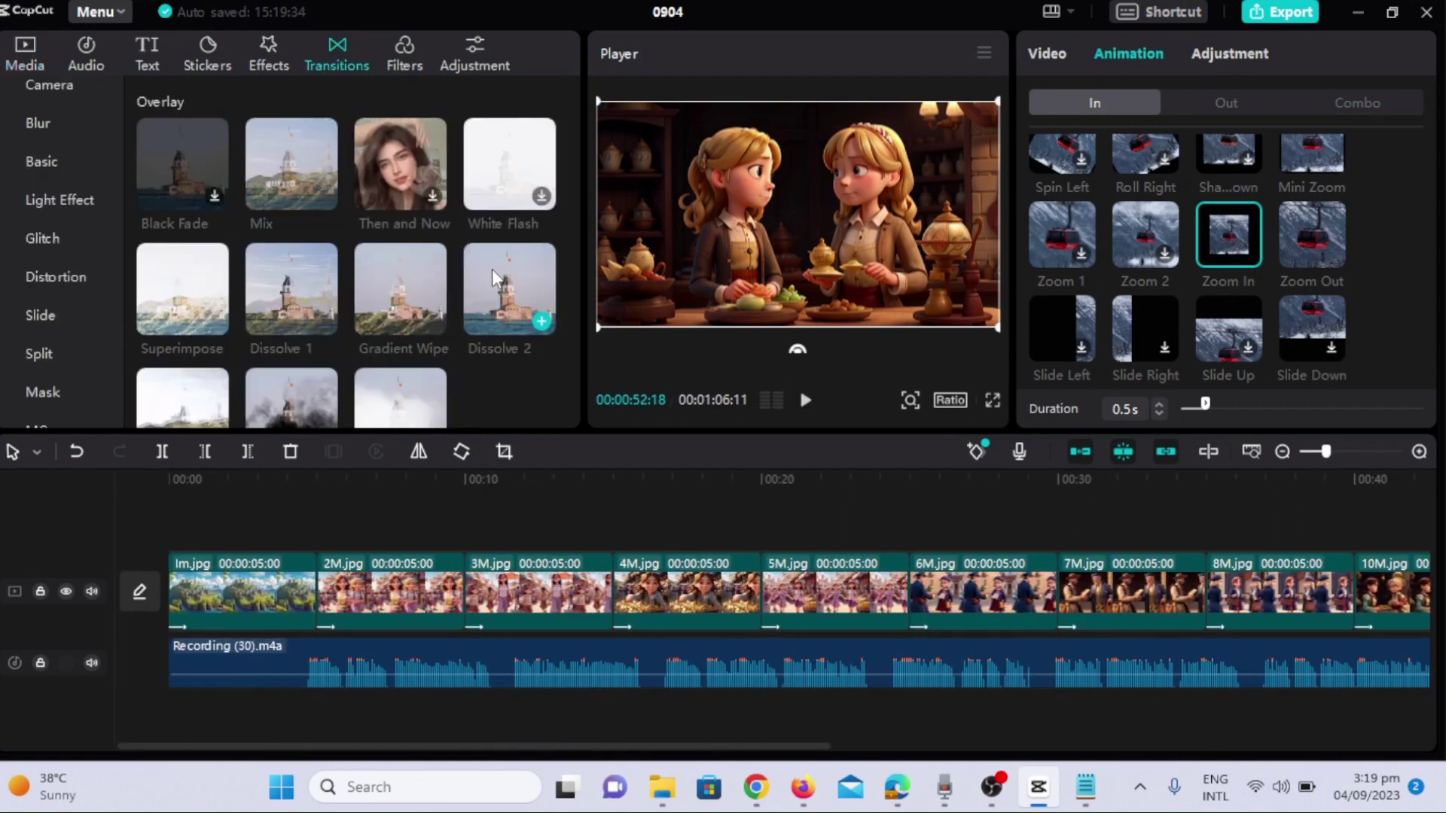
scroll(493, 279, "down", 5)
left_click(542, 512)
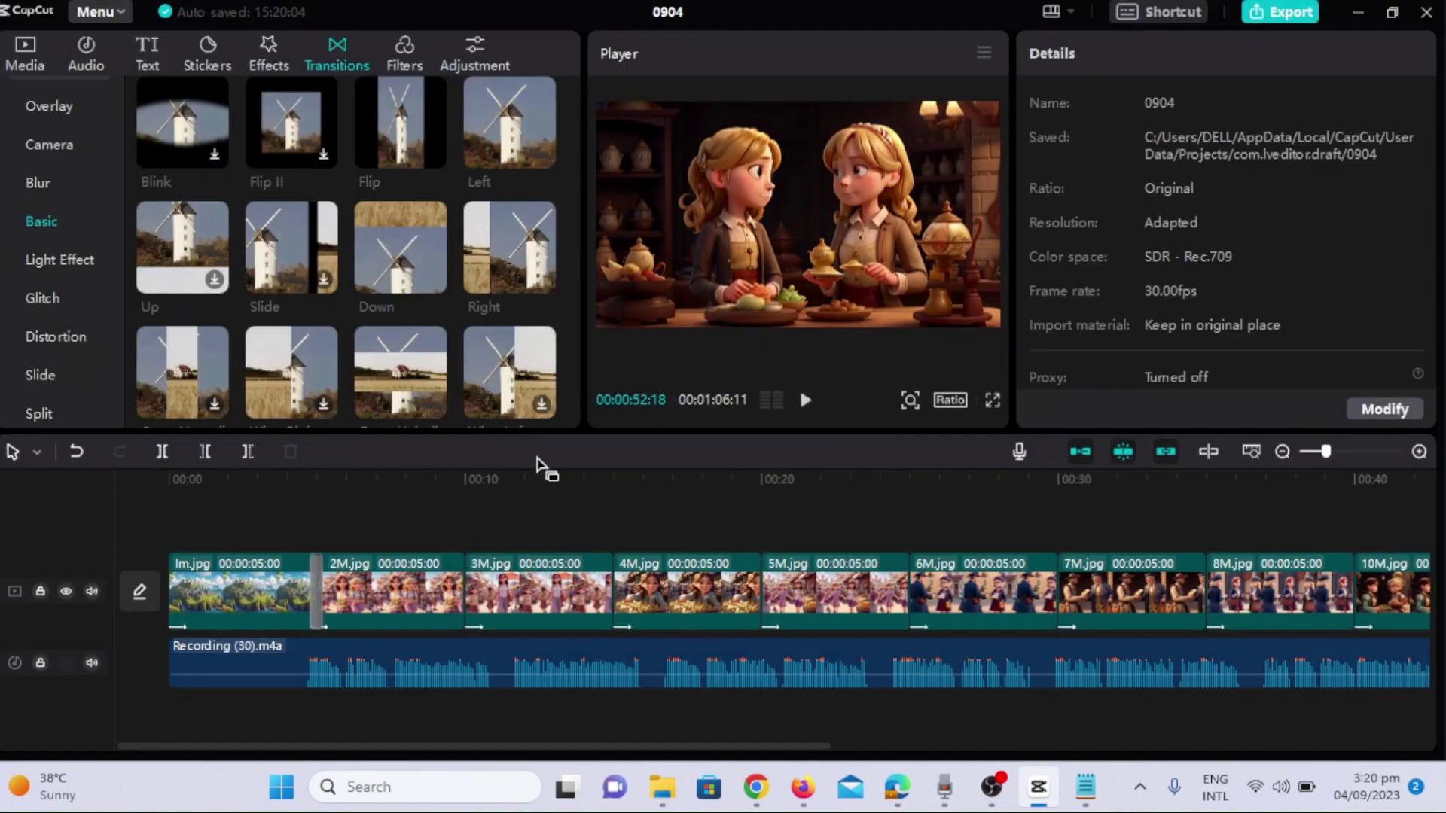
scroll(349, 320, "down", 2)
scroll(348, 319, "down", 1)
scroll(349, 319, "up", 3)
left_click_drag(291, 262, 616, 576)
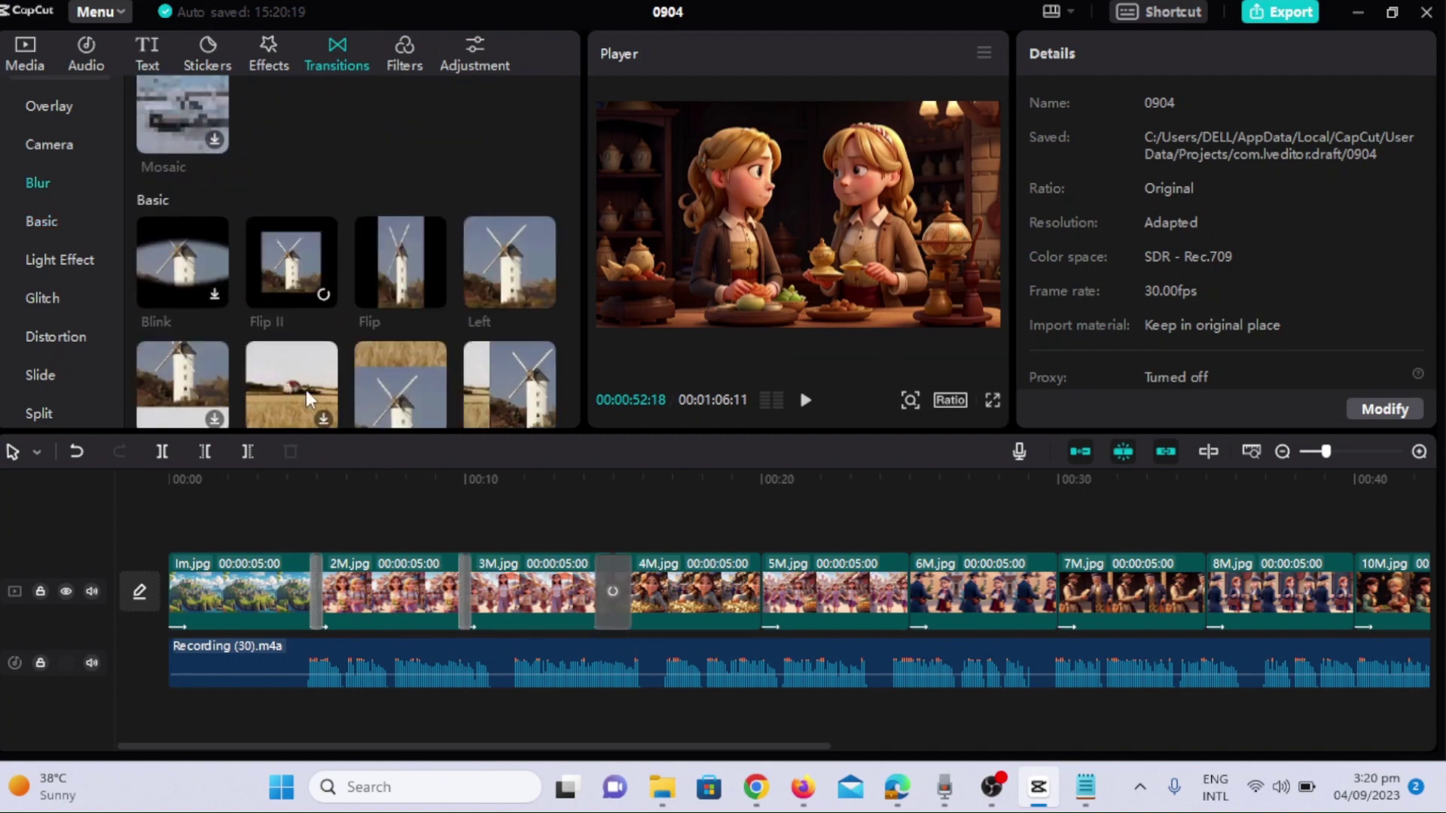
left_click(1114, 208)
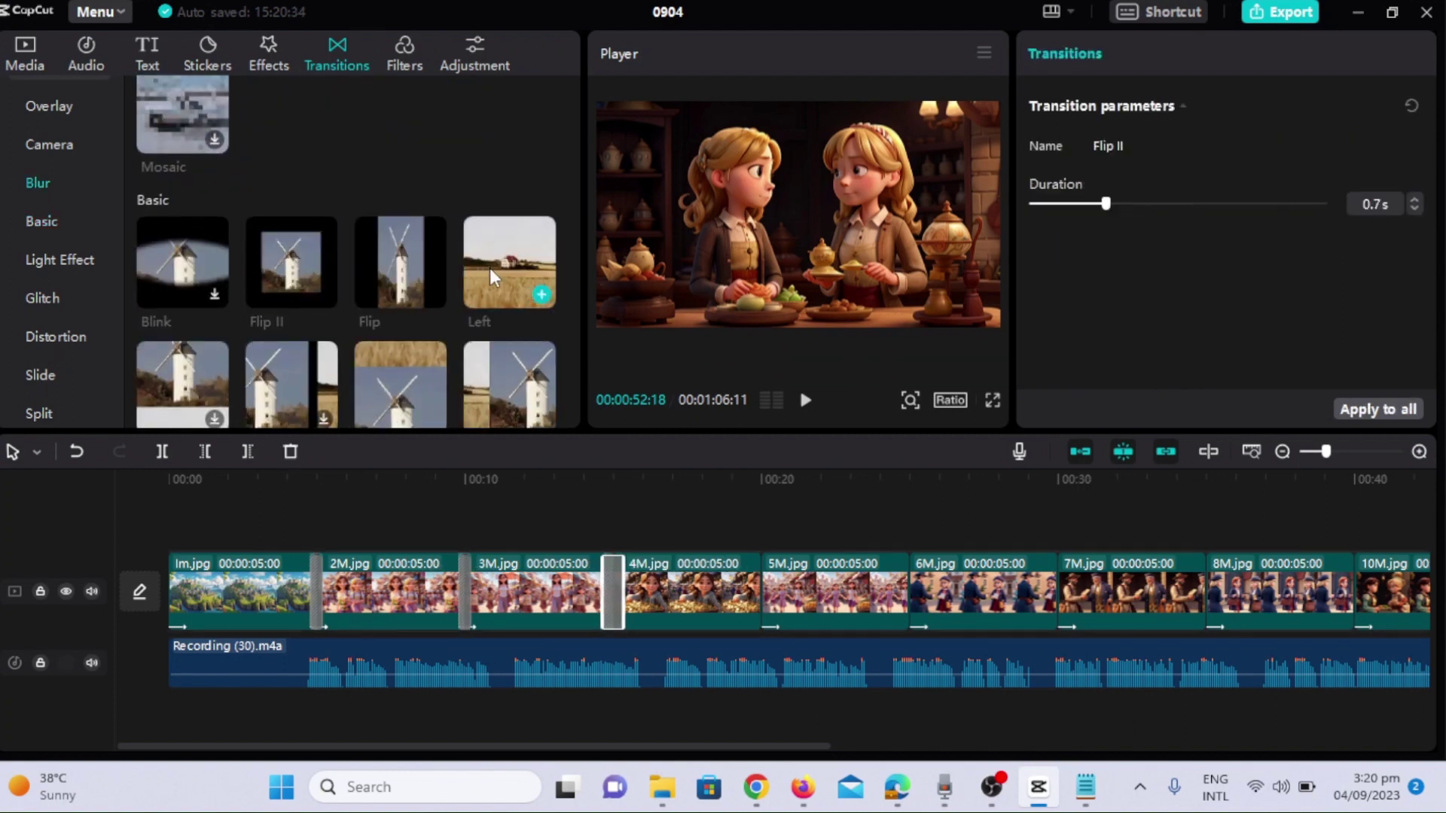
left_click(544, 296)
Add Wipe, Down and other transitions at the remaining junctions, including between 9M and 11.jpg.
scroll(460, 308, "down", 3)
left_click(543, 326)
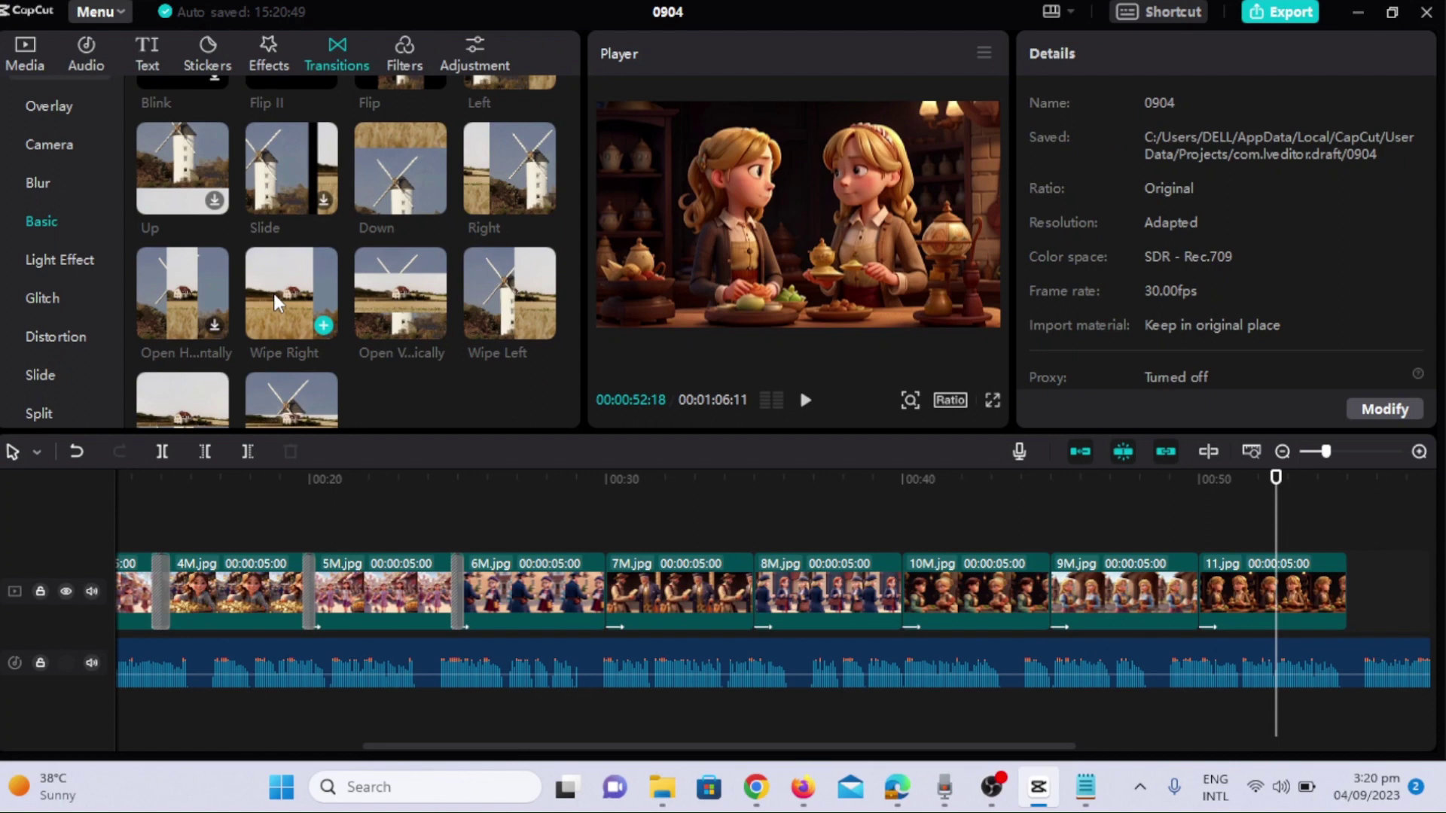
left_click_drag(291, 294, 608, 587)
left_click_drag(400, 150, 753, 587)
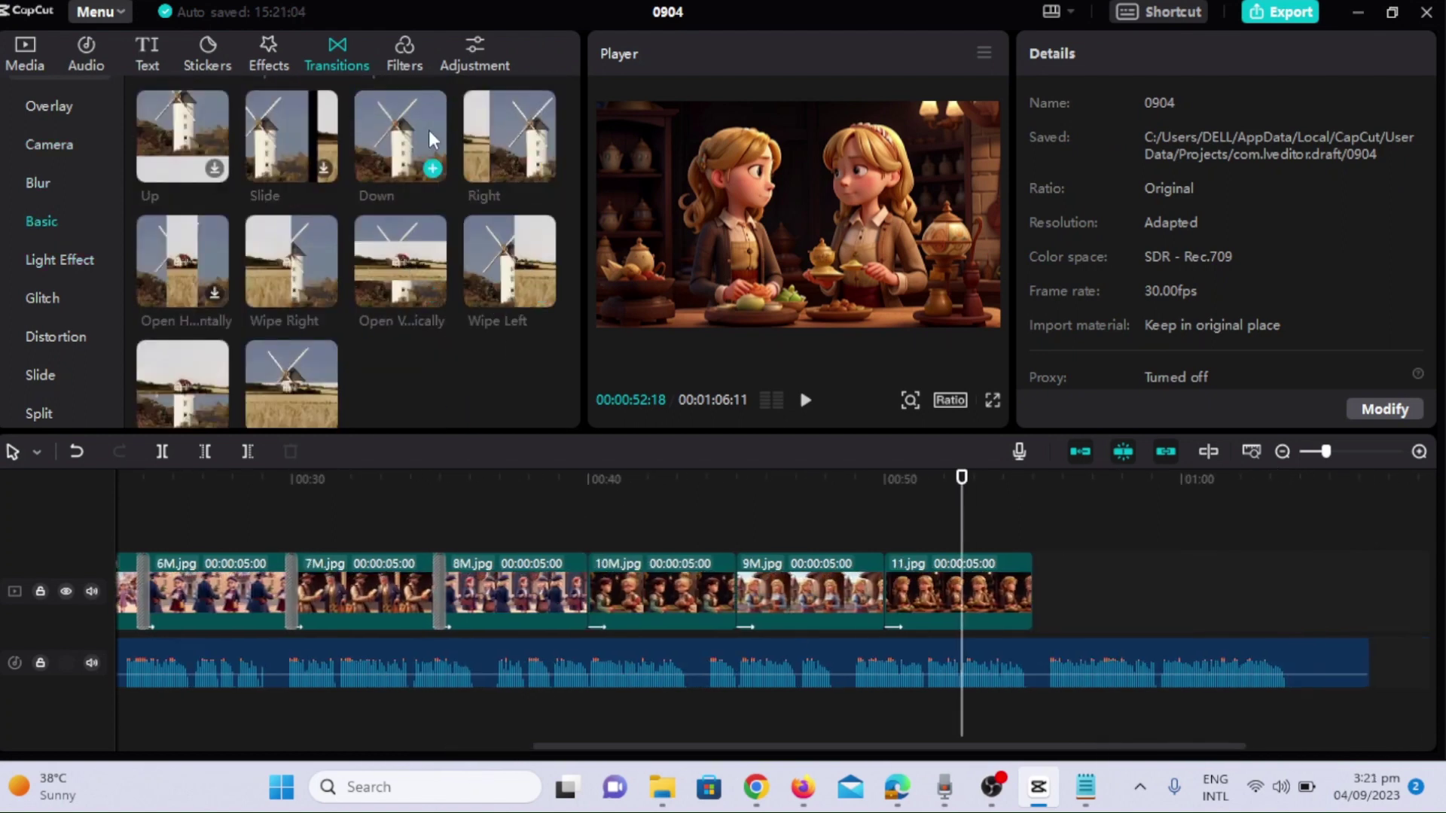
left_click_drag(400, 150, 591, 588)
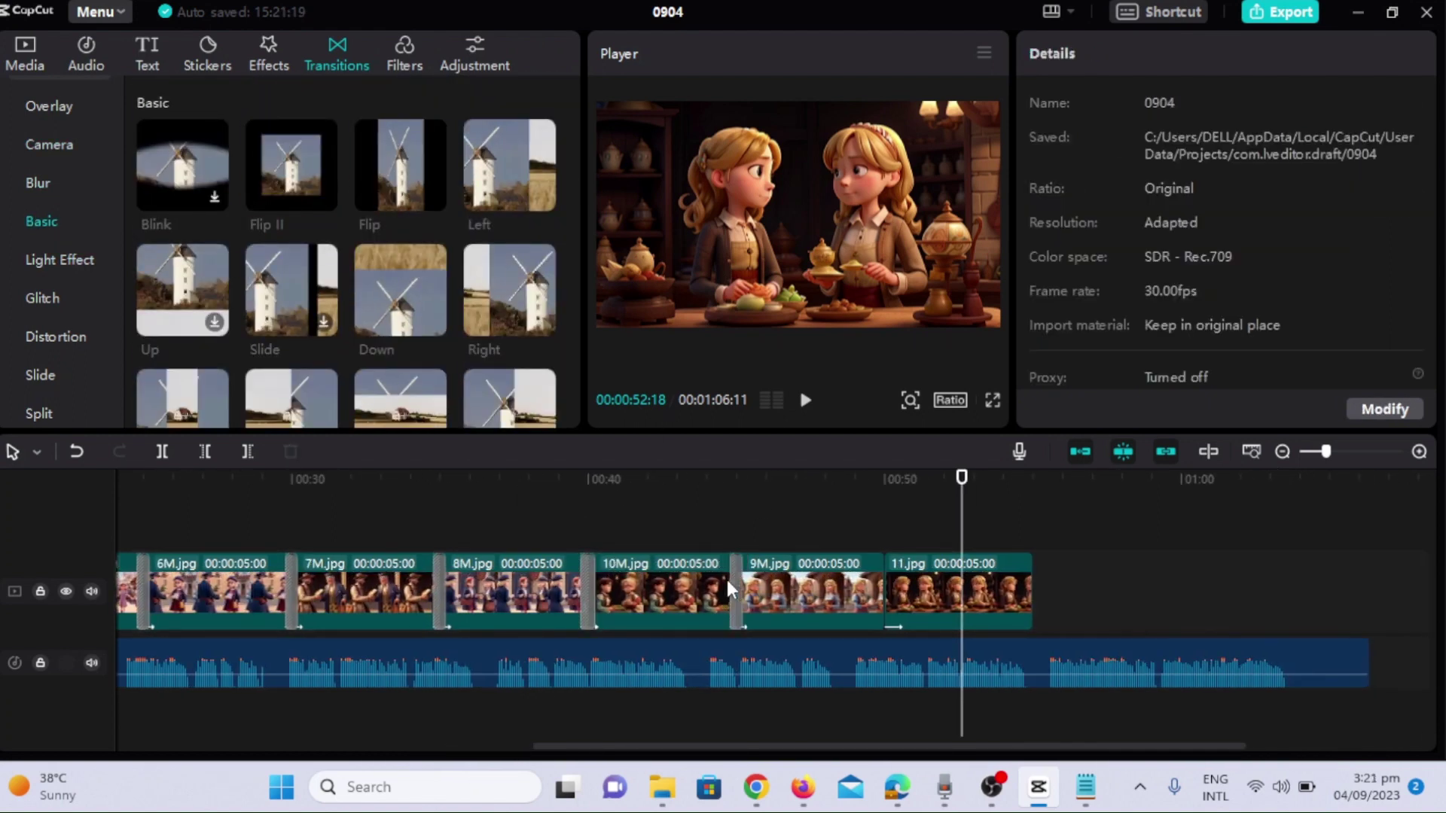
left_click_drag(400, 290, 871, 586)
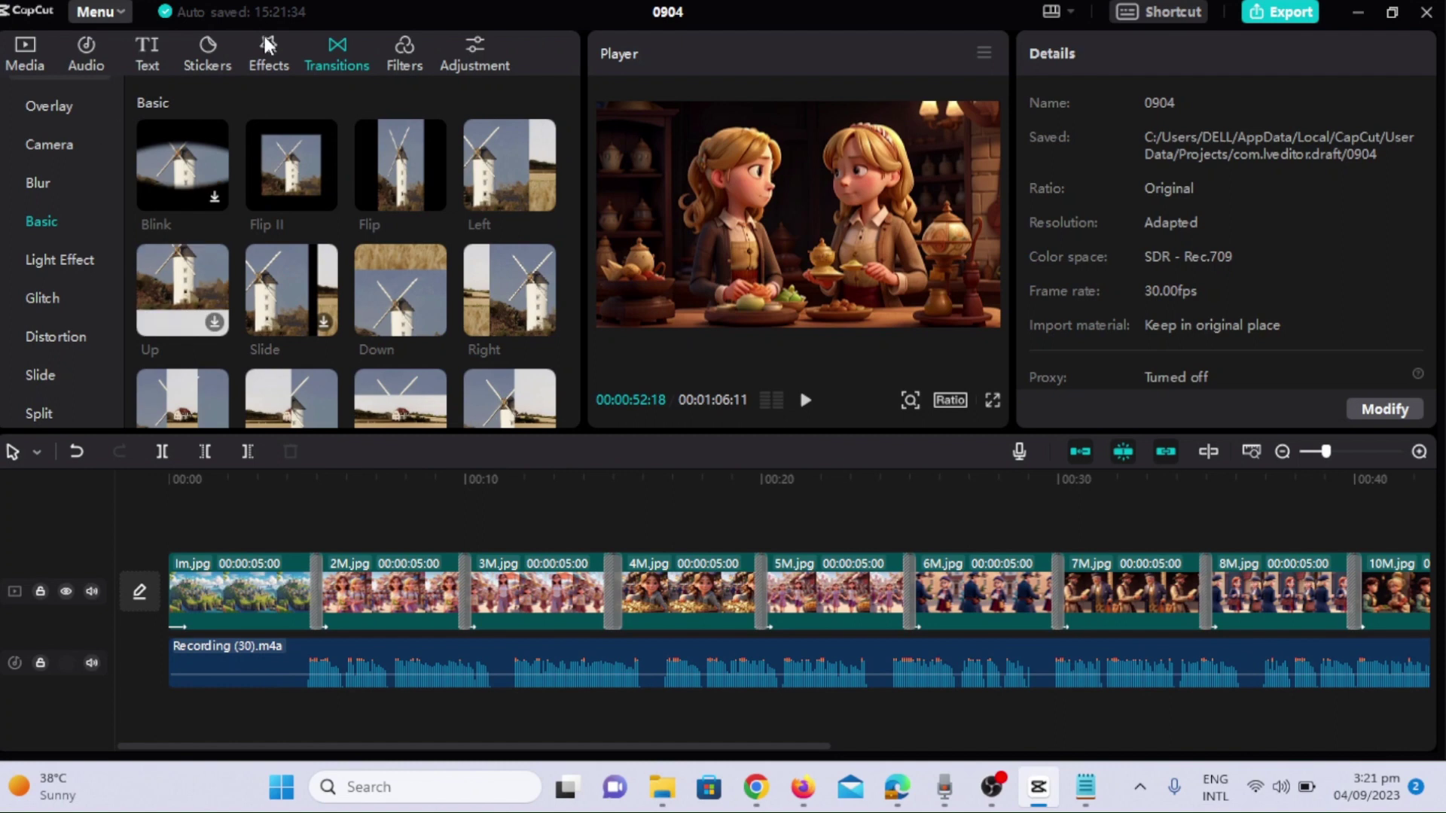
Add the Mini stars 2 star effect to the timeline.
left_click(269, 53)
scroll(47, 324, "down", 3)
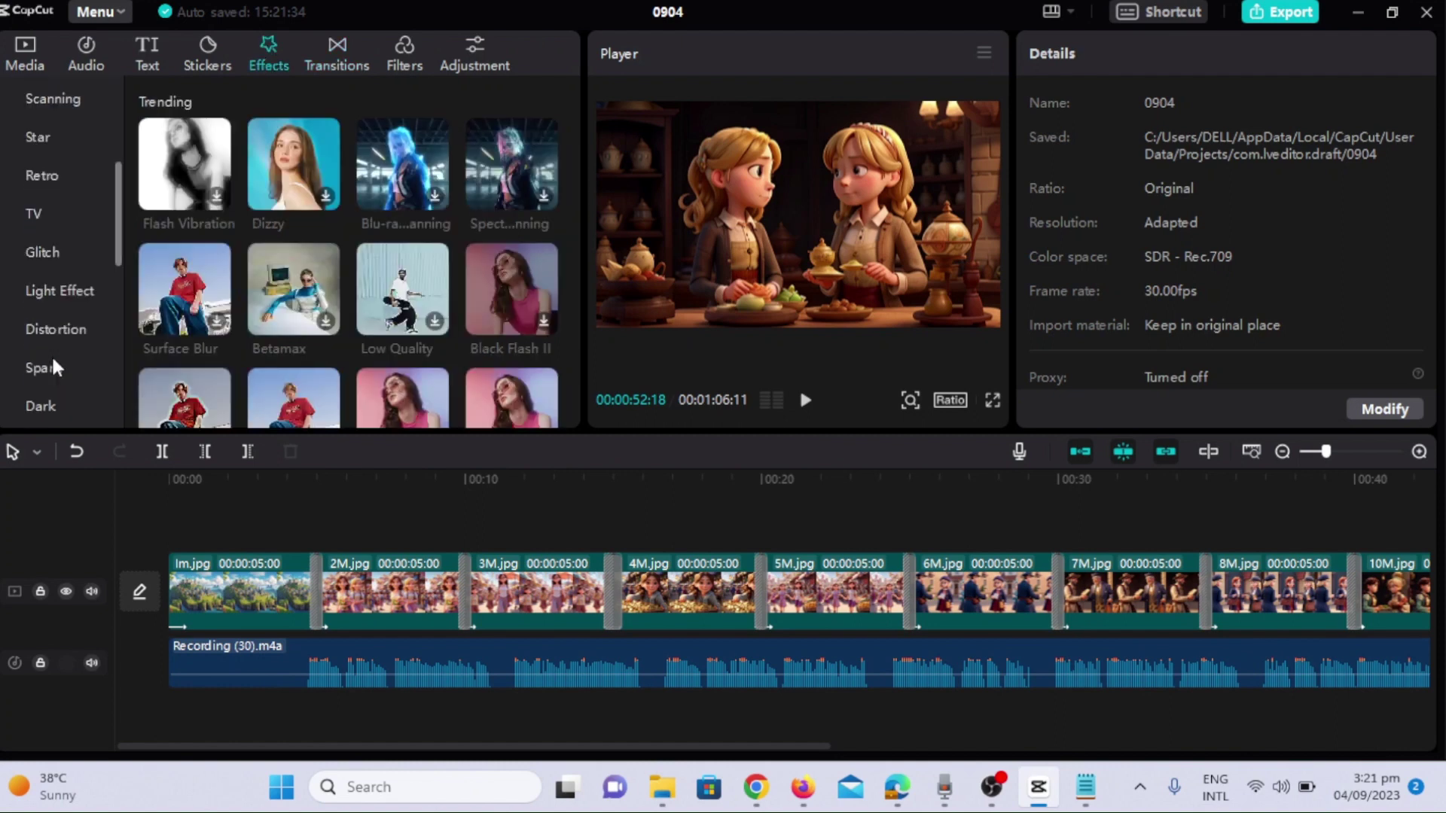
scroll(49, 294, "up", 3)
left_click(37, 285)
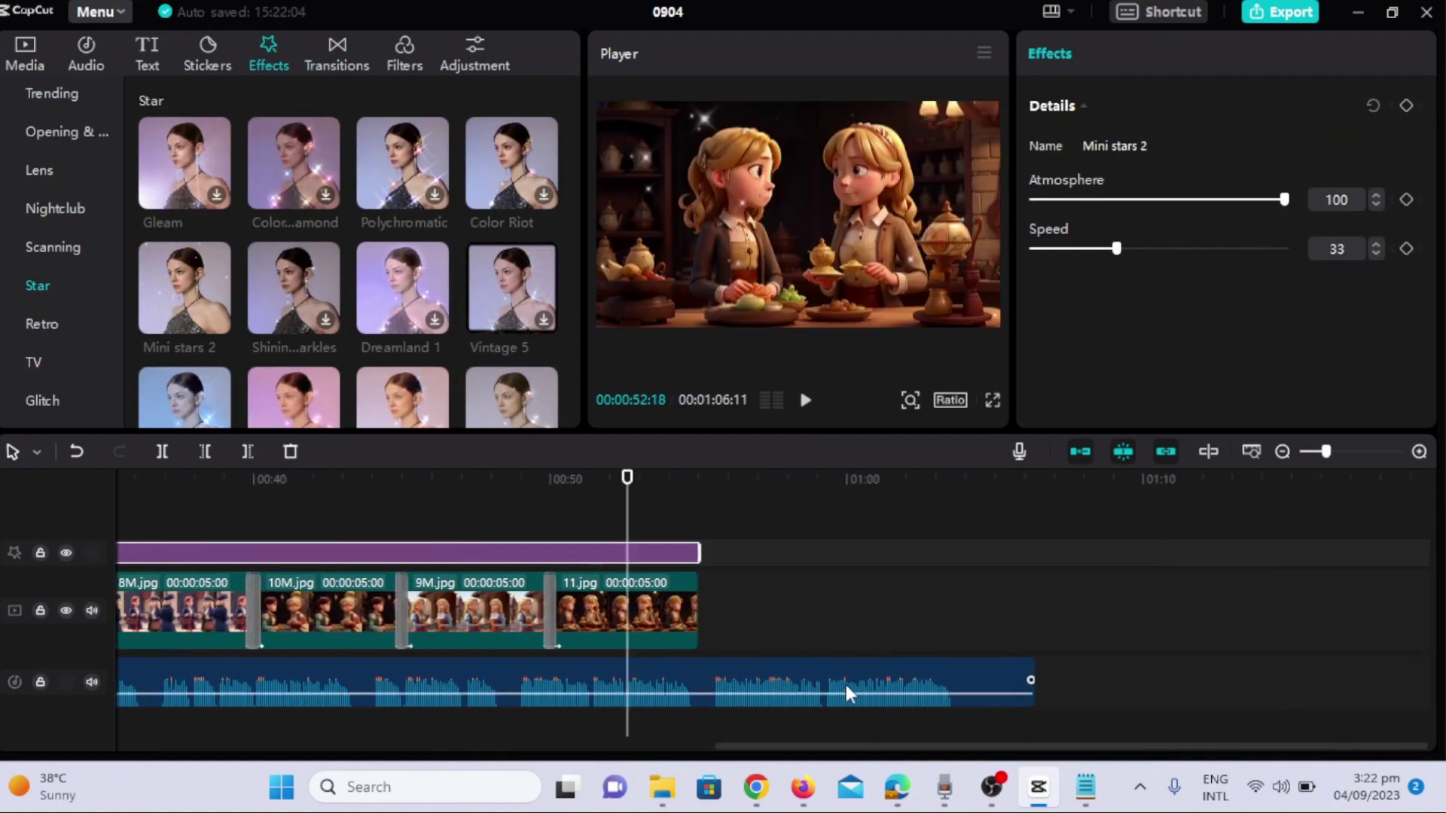
Set the narration clip's speed to 1.1x and trim its start.
left_click(840, 688)
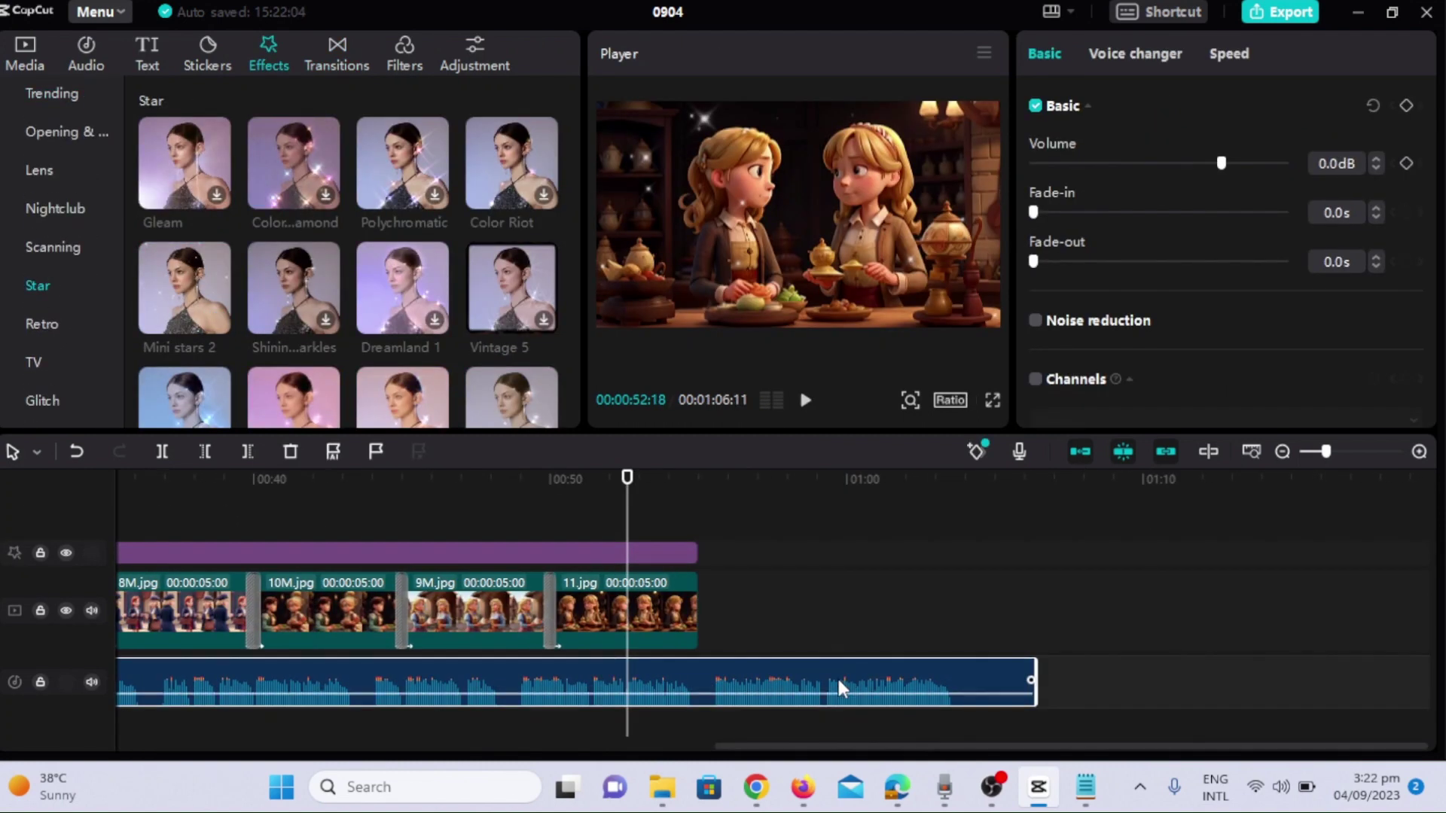
left_click(1229, 54)
left_click_drag(1069, 134, 1100, 133)
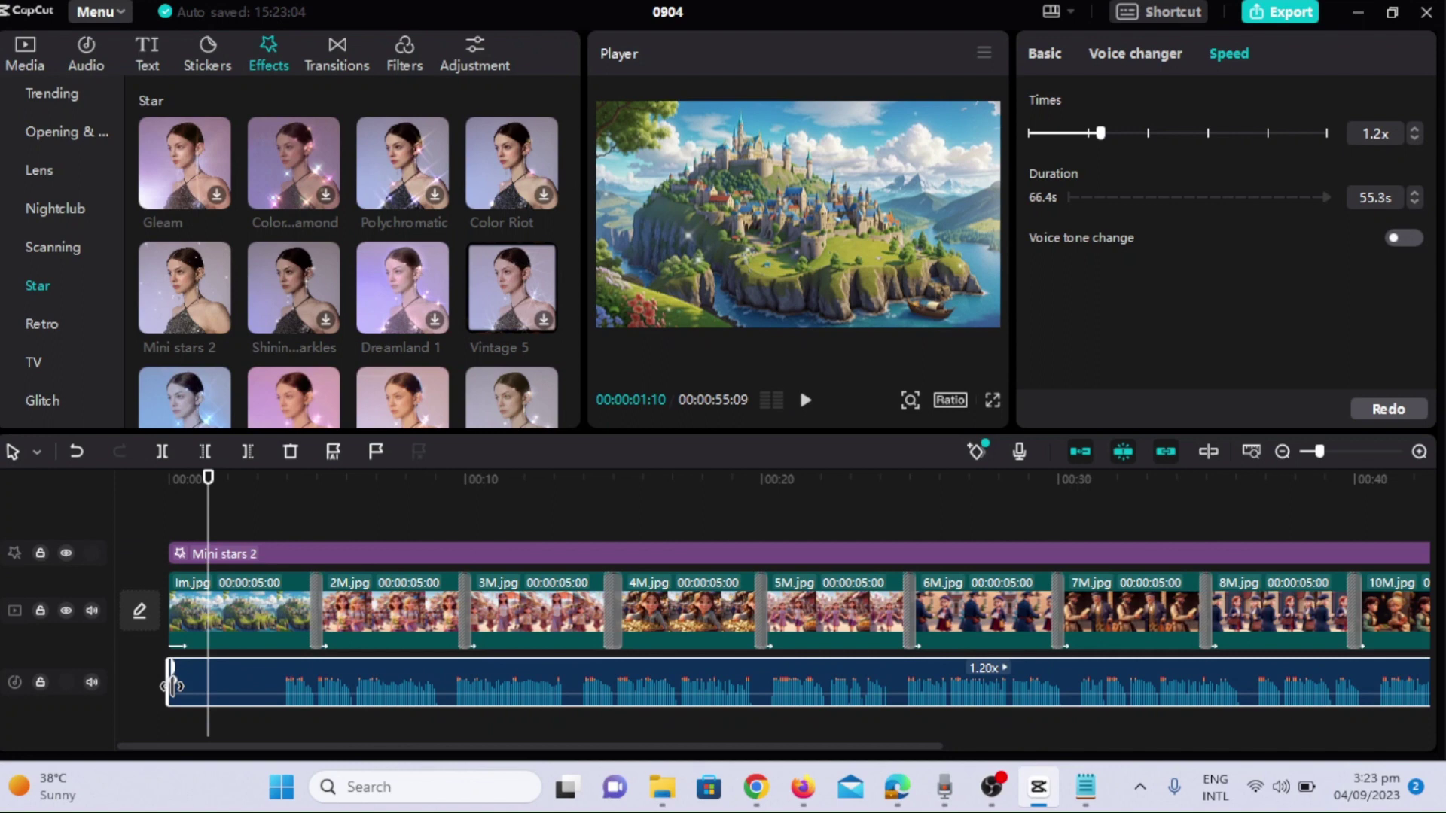
left_click_drag(170, 677, 313, 691)
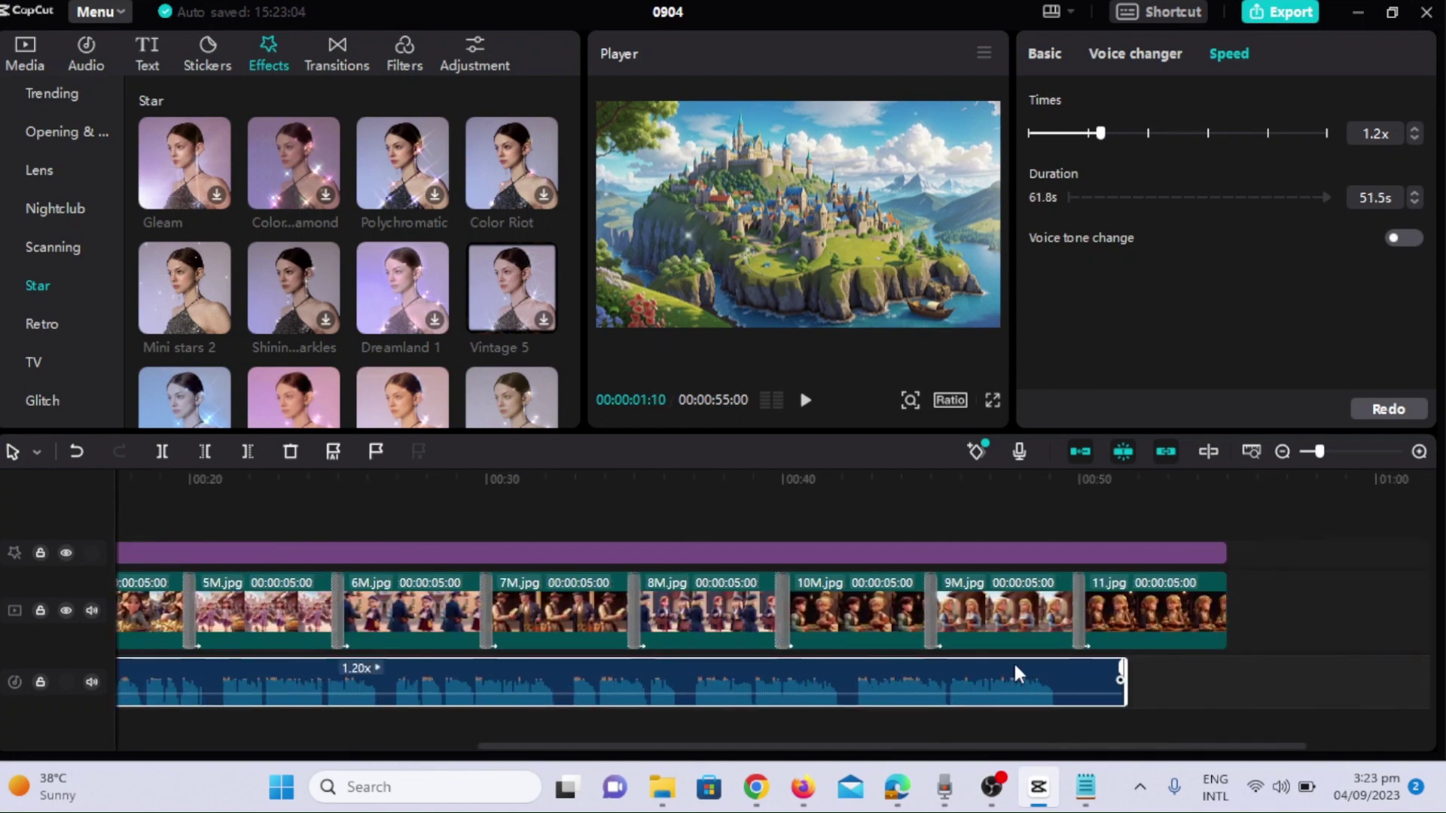
left_click_drag(1092, 134, 1093, 134)
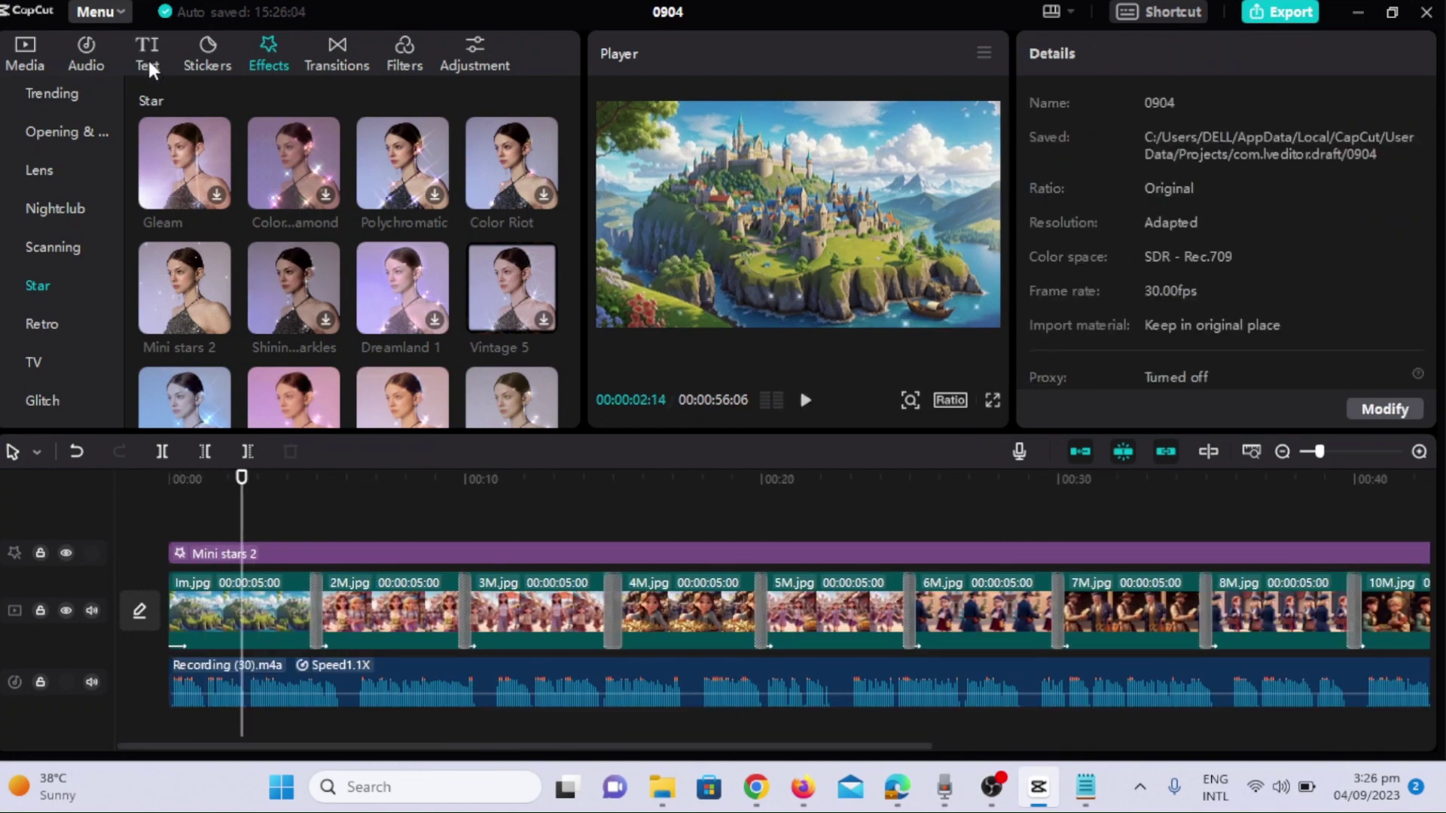
Generate auto captions from the narration in English.
left_click(146, 56)
left_click(64, 236)
left_click(354, 294)
left_click(316, 393)
left_click(360, 366)
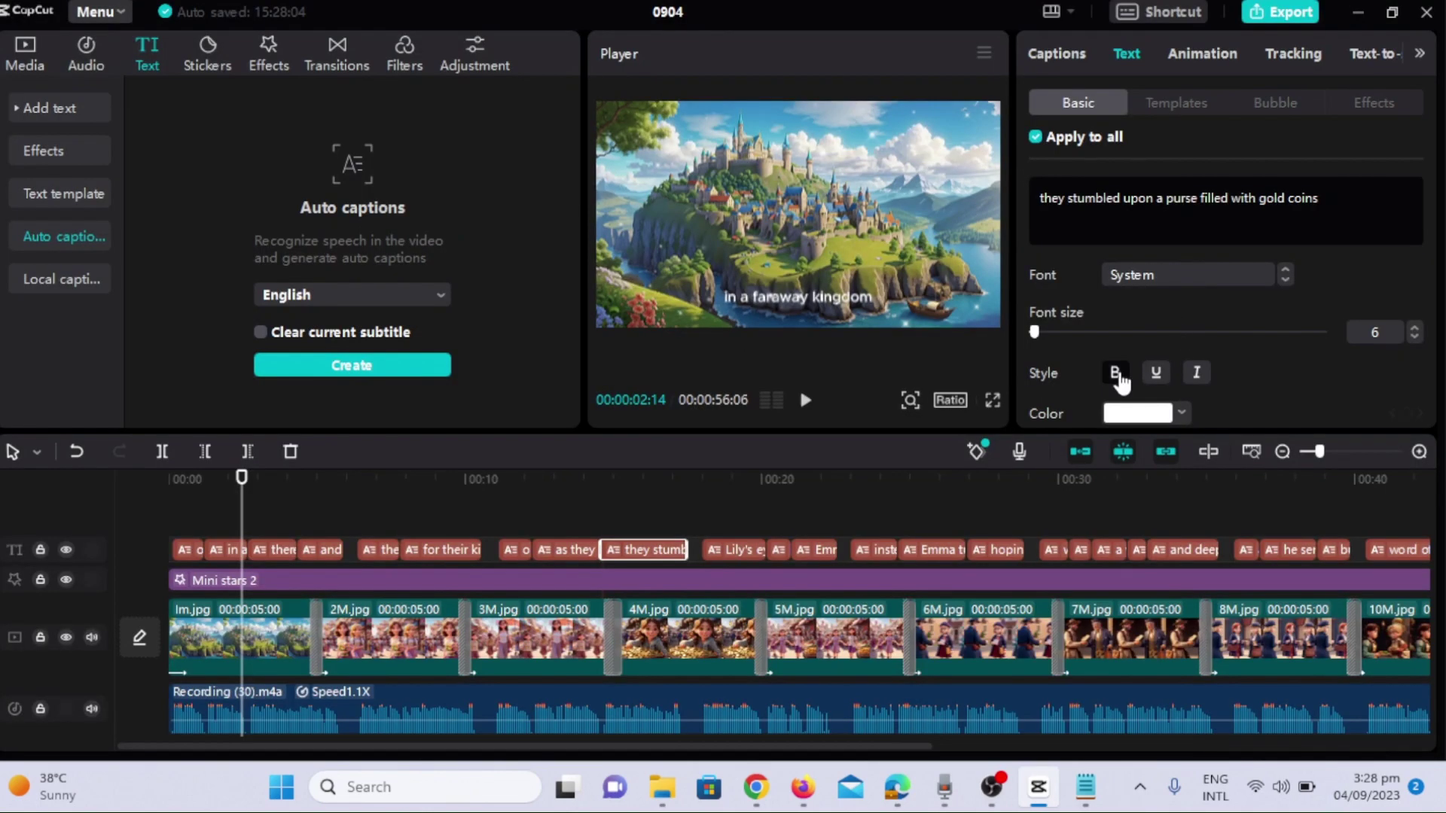
Apply the outlined style to all captions, preview them, and export the video as 4K mp4.
scroll(1115, 354, "down", 4)
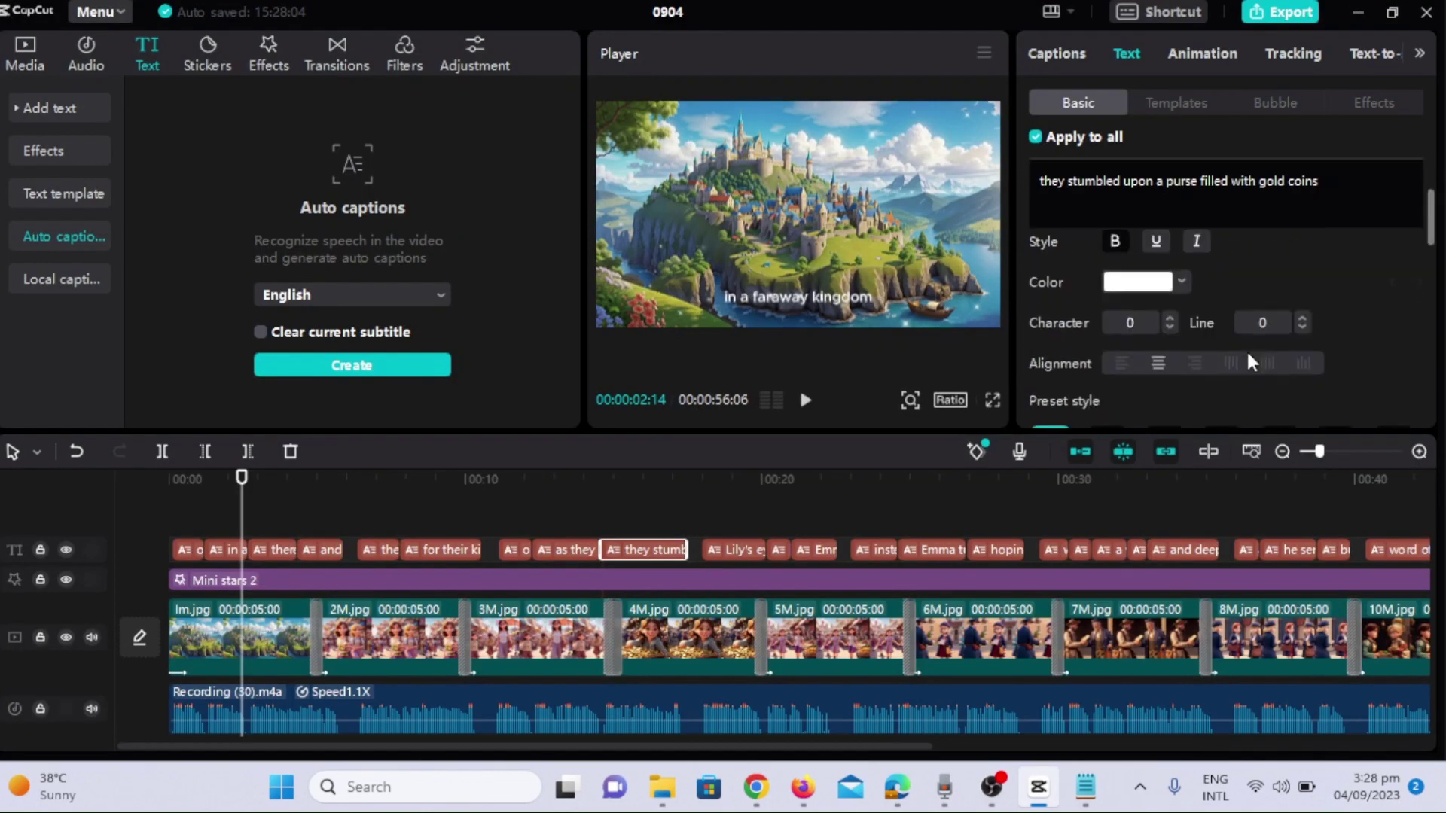
left_click(1164, 365)
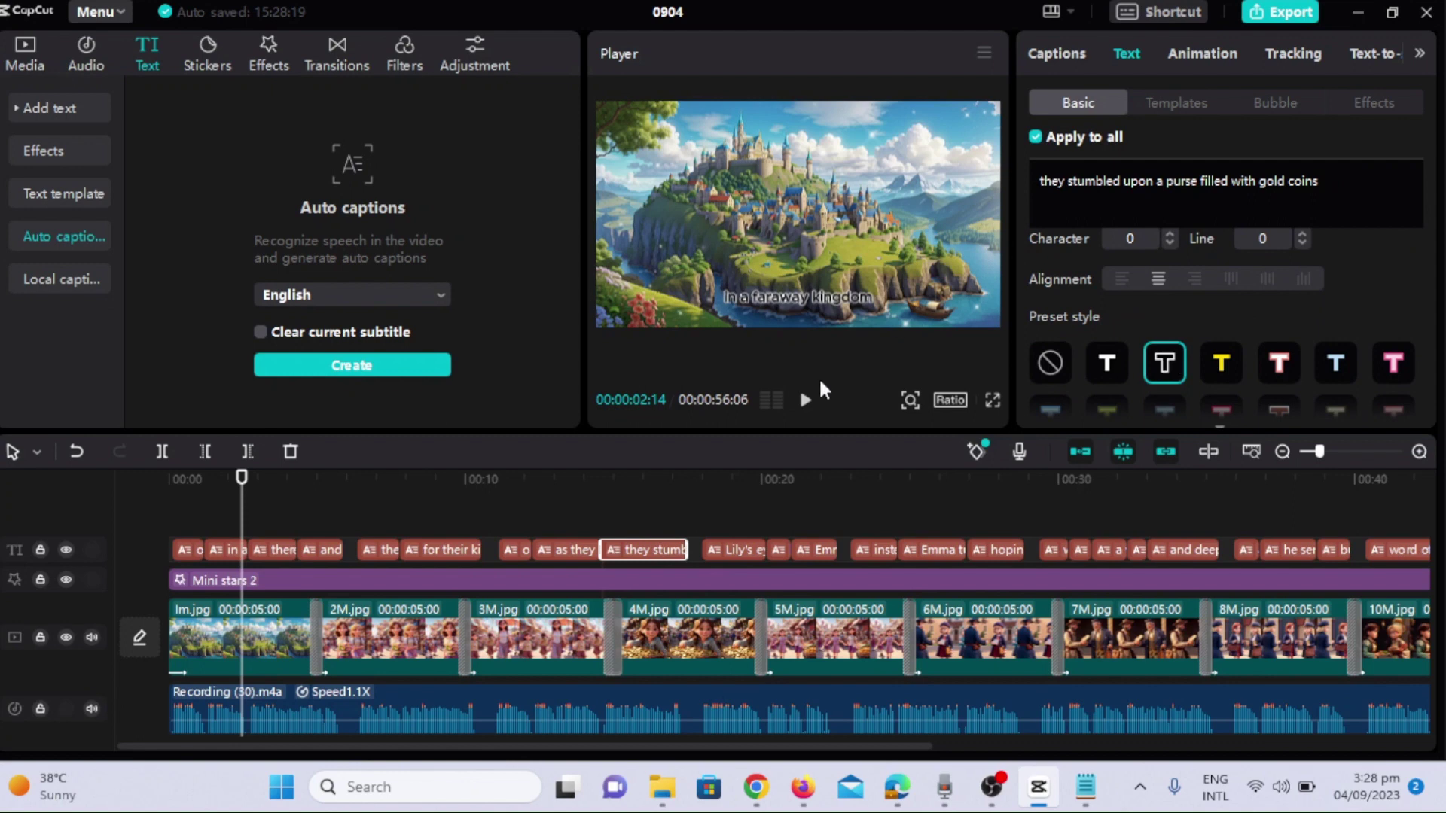
left_click(805, 400)
left_click(805, 400)
scroll(1213, 341, "down", 3)
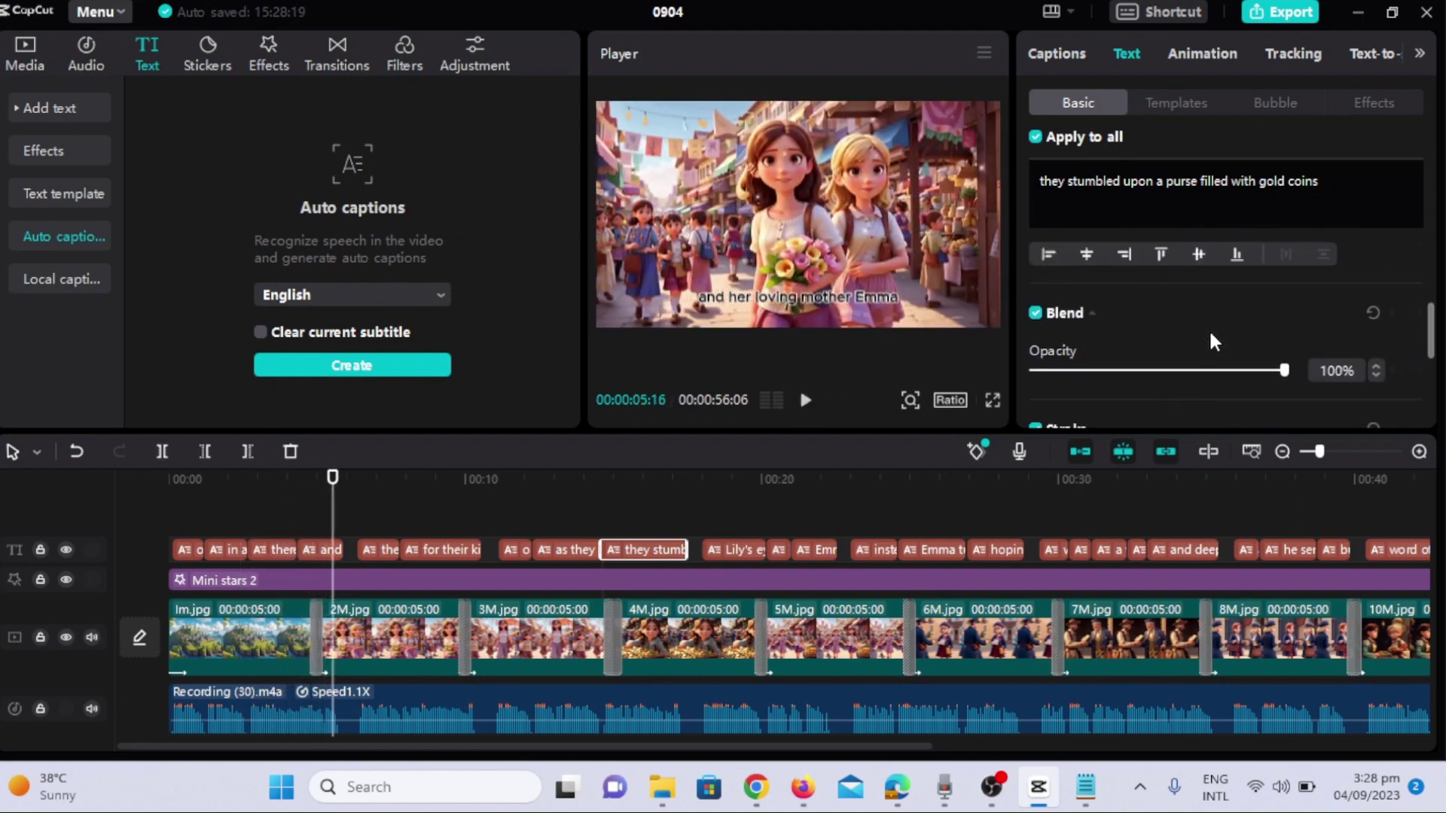
mouse_move(1283, 370)
left_mouse_down()
mouse_move(1233, 370)
mouse_move(1284, 369)
left_mouse_up()
left_click(1280, 13)
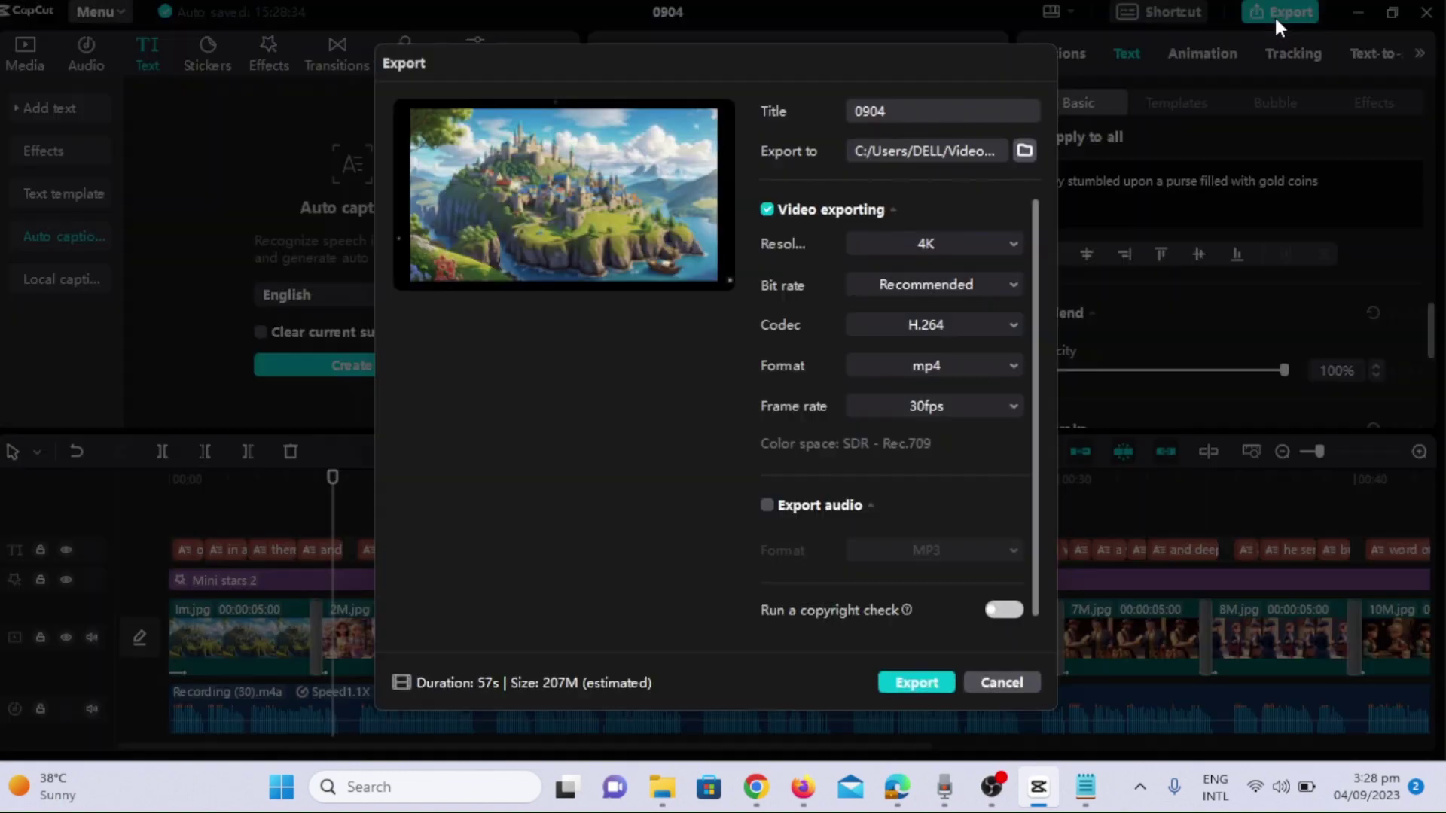
left_click(916, 682)
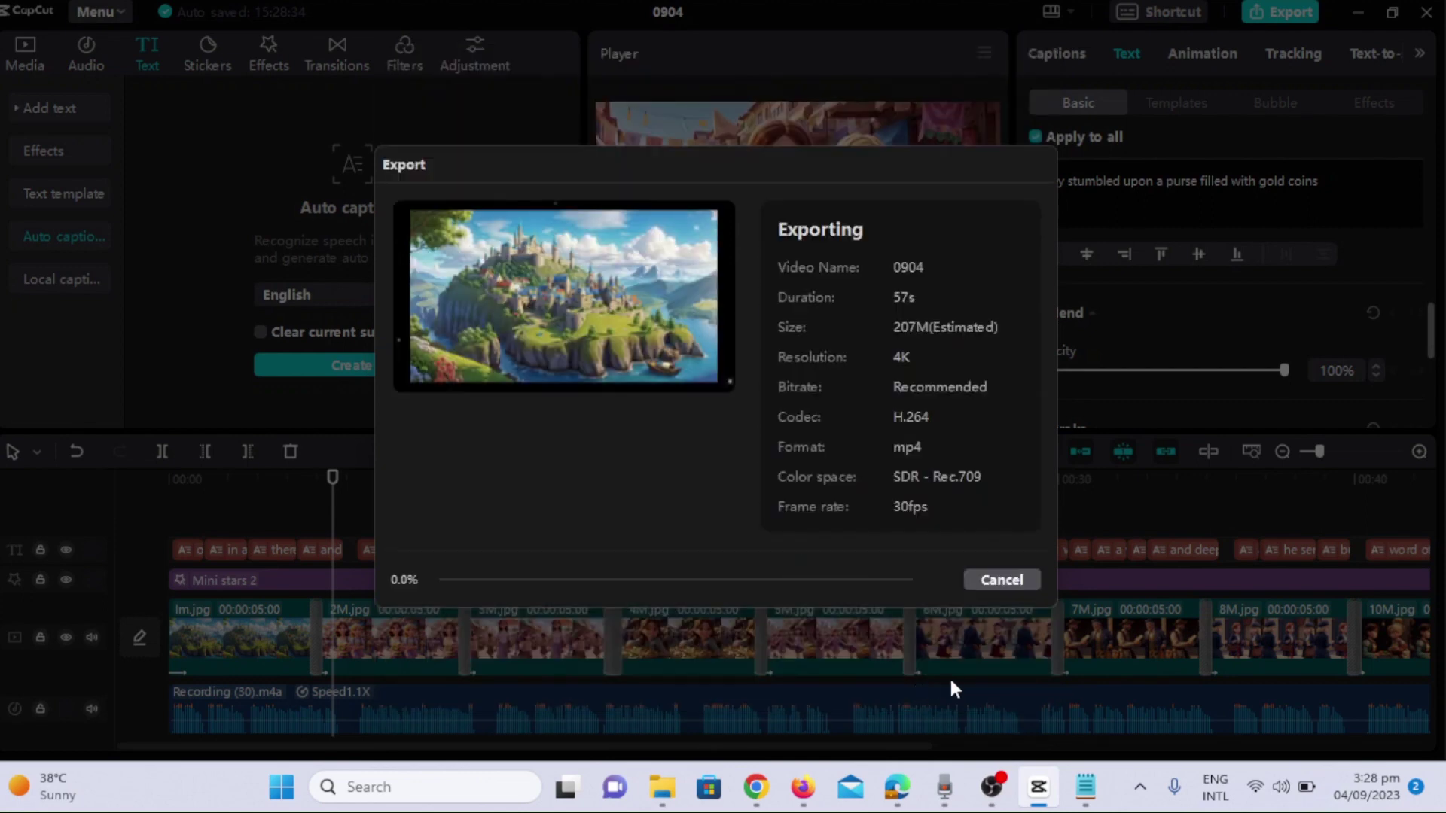